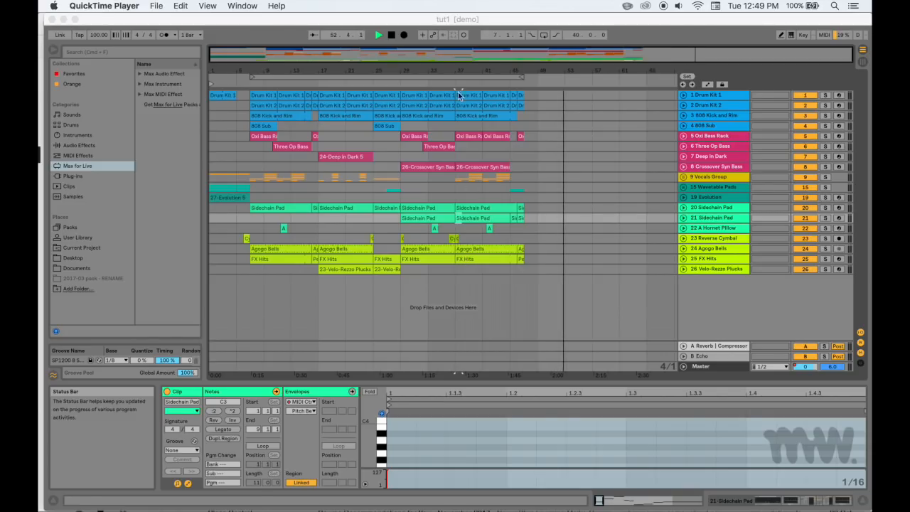
# Stop playback and place the insert marker at bar 61 of the arrangement
pyautogui.click(389, 35)
pyautogui.click(389, 34)
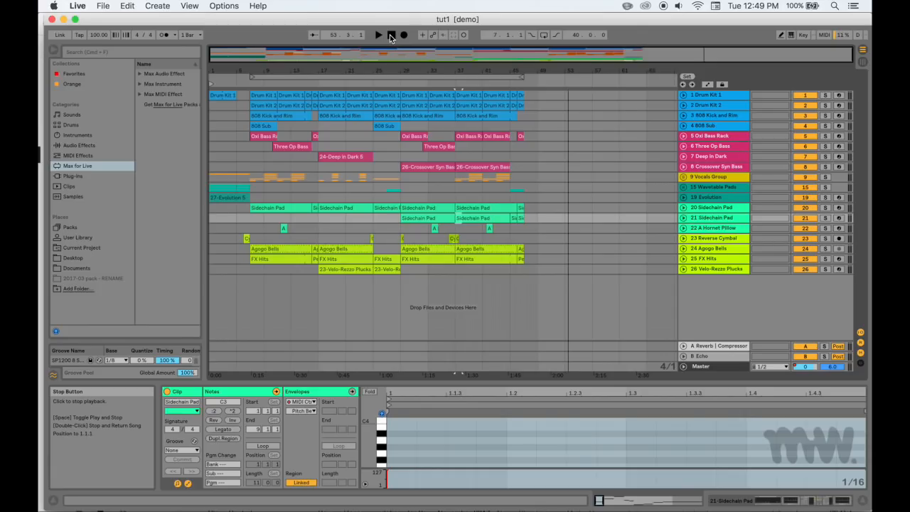
pyautogui.moveTo(538, 497)
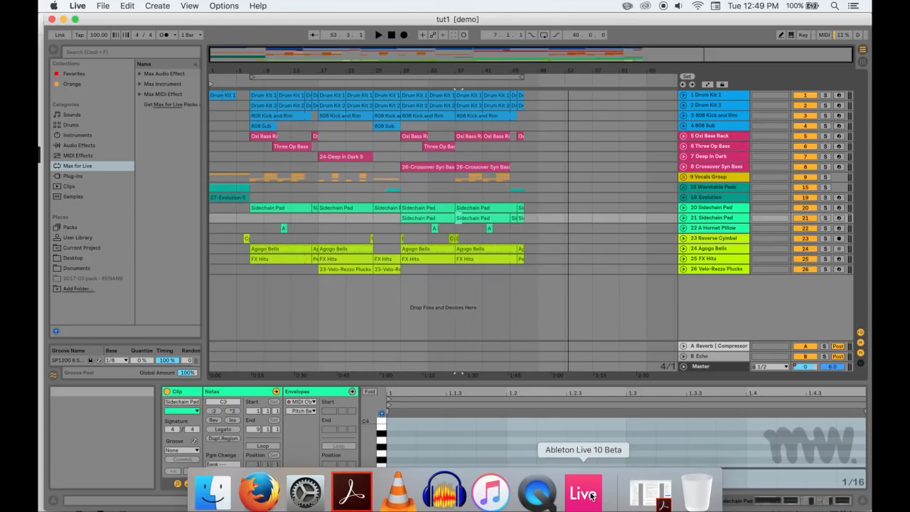
pyautogui.click(626, 283)
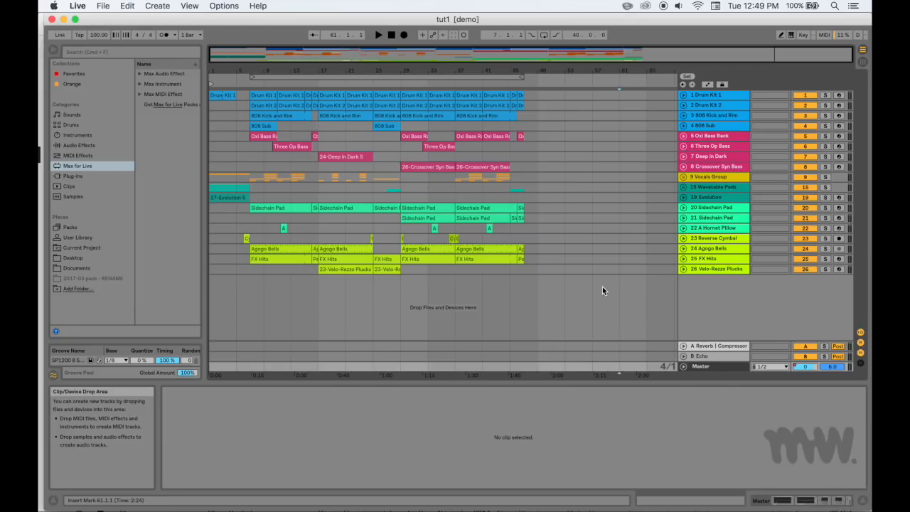
# Browse the Audio Effects, Instruments, Max for Live and Drums categories in the browser
pyautogui.click(103, 145)
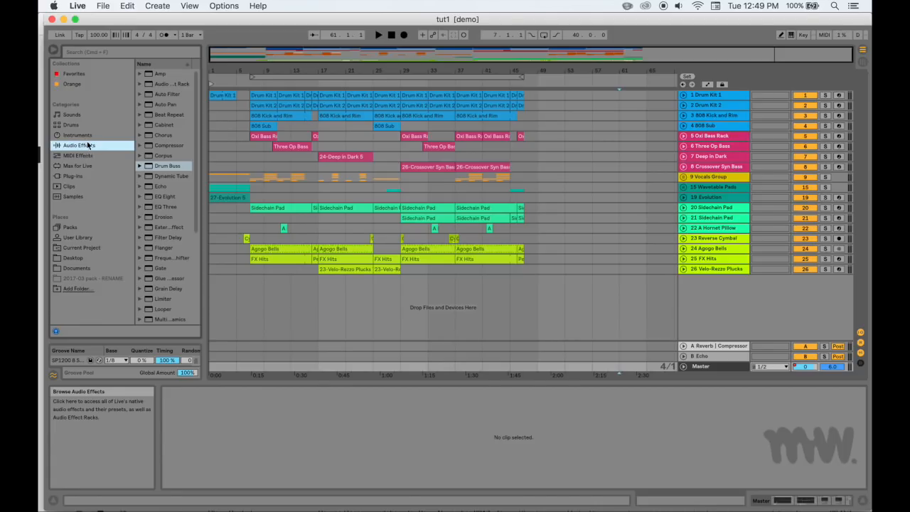
pyautogui.click(84, 135)
pyautogui.click(81, 165)
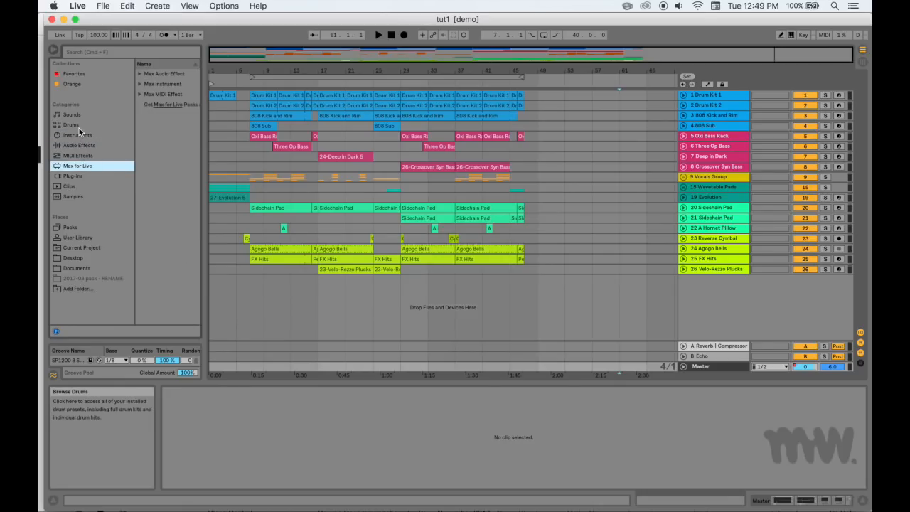
pyautogui.click(79, 128)
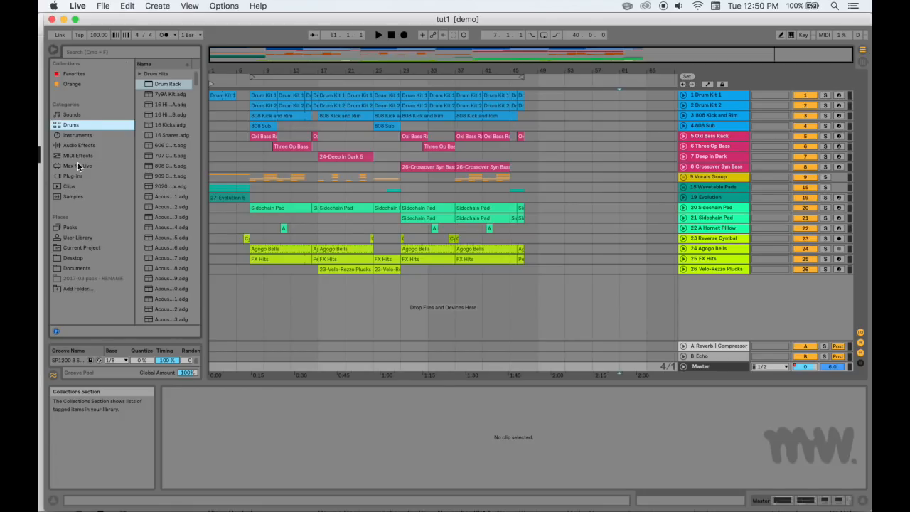
# Preview the orange-tagged samples in the Samples category
pyautogui.click(77, 197)
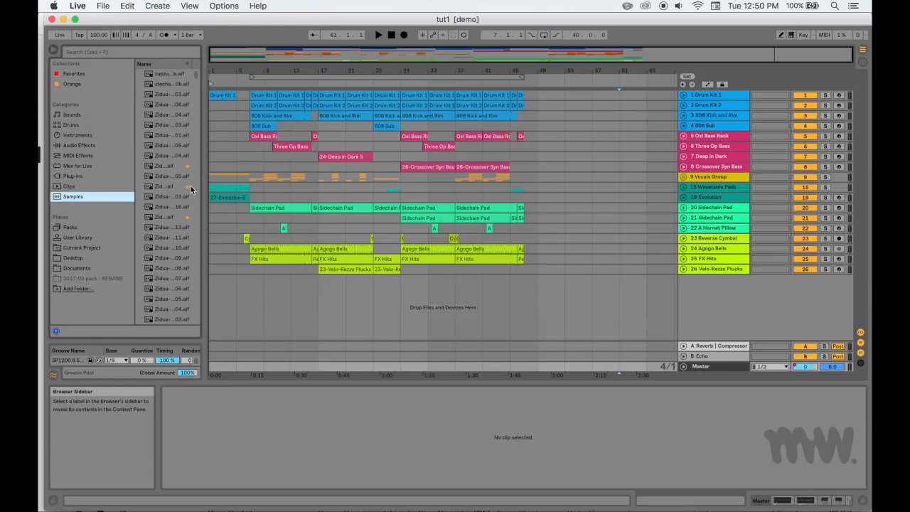
pyautogui.click(171, 166)
pyautogui.click(174, 186)
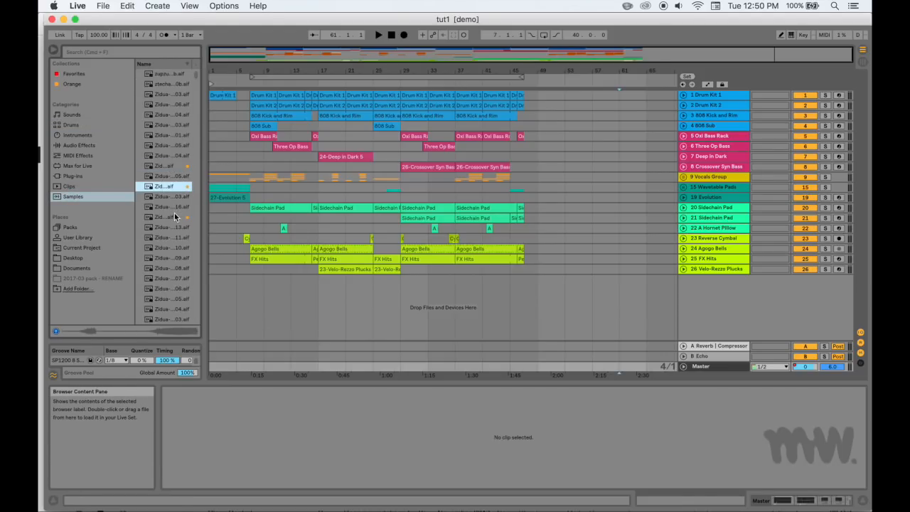
pyautogui.click(174, 216)
# Check the color-tag options for the first orange-tagged sample and show the contents of the Orange collection
pyautogui.rightClick(160, 168)
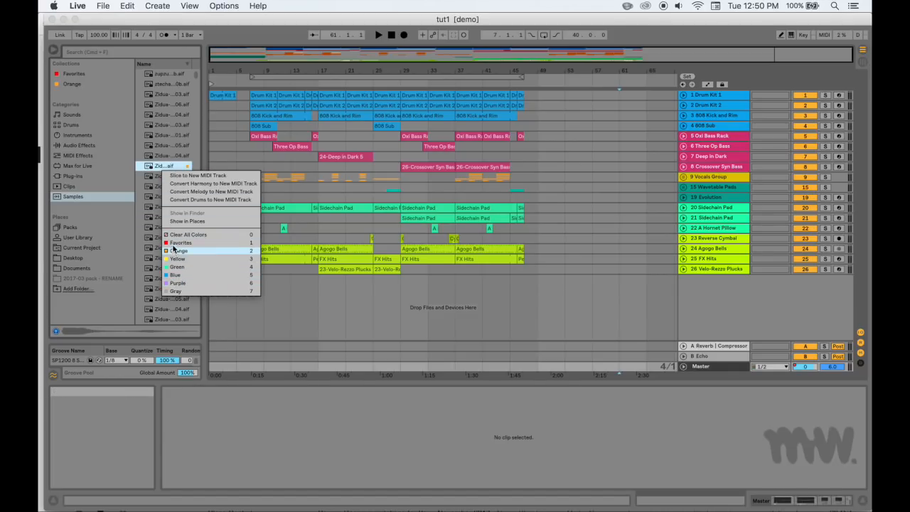
pyautogui.click(169, 166)
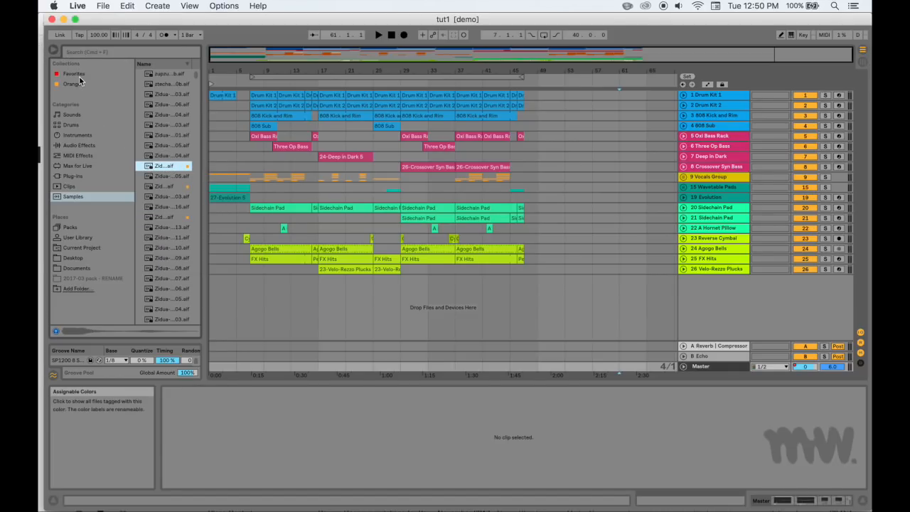
pyautogui.click(79, 84)
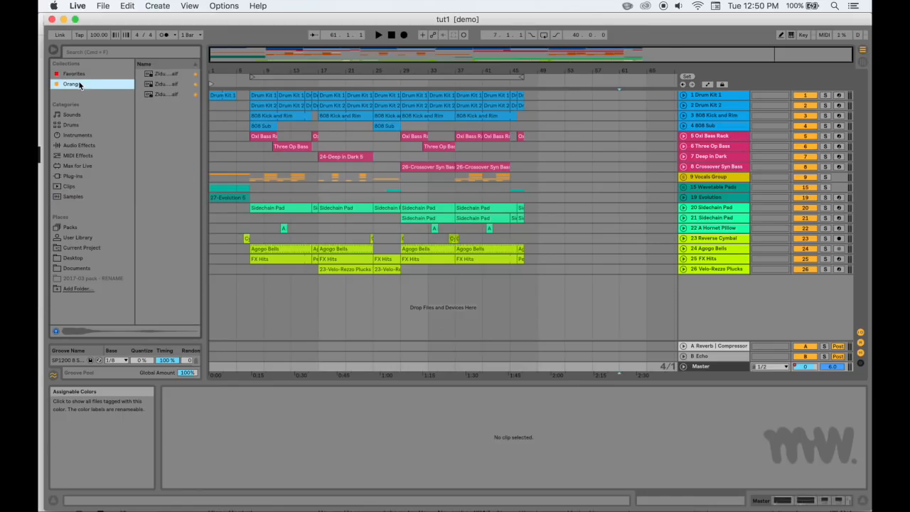
# Browse to the Instruments category and expand Wavetable's preset folders
pyautogui.click(71, 125)
pyautogui.click(82, 166)
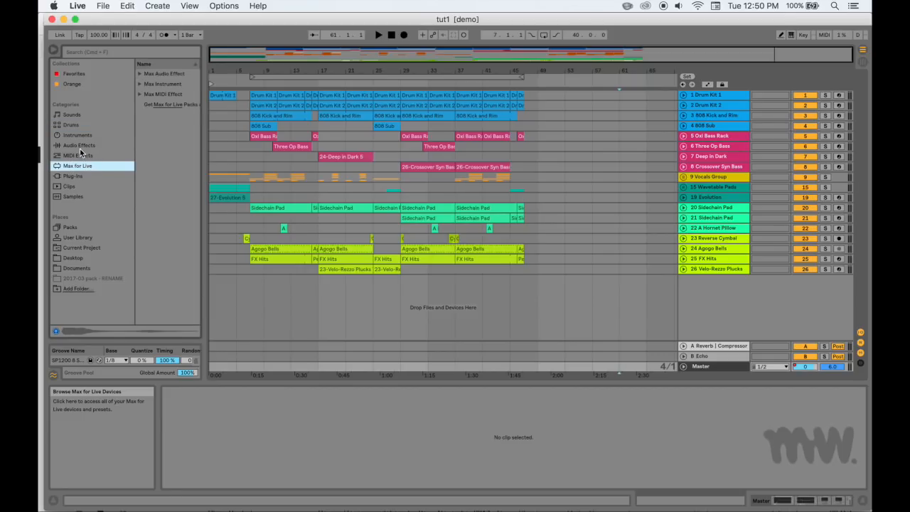
pyautogui.click(77, 135)
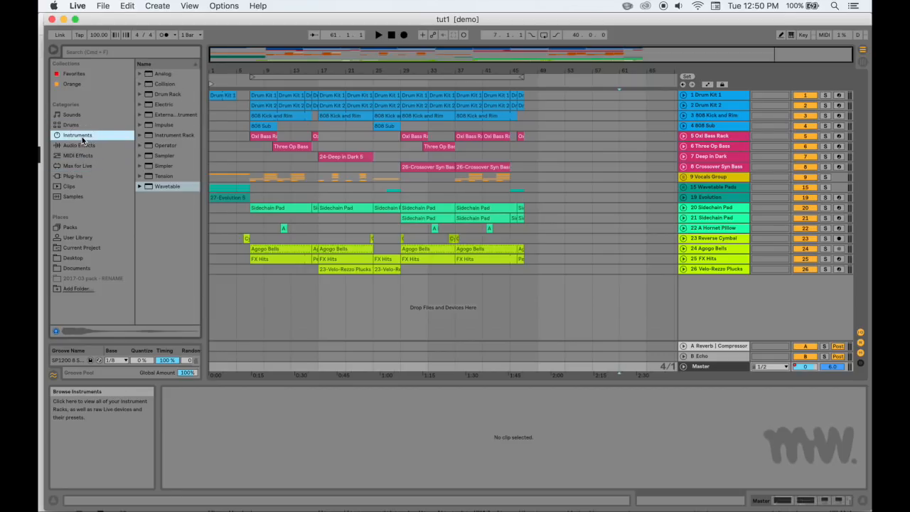
pyautogui.click(141, 186)
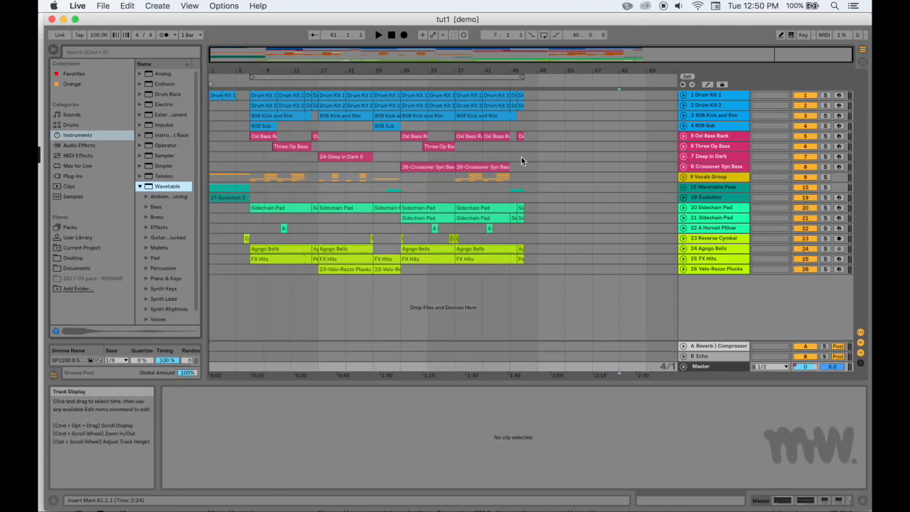
# Switch to Session View and add the Wavetable instrument on a new track after track 26
pyautogui.press('Tab')
pyautogui.hscroll(5, 721, 118)
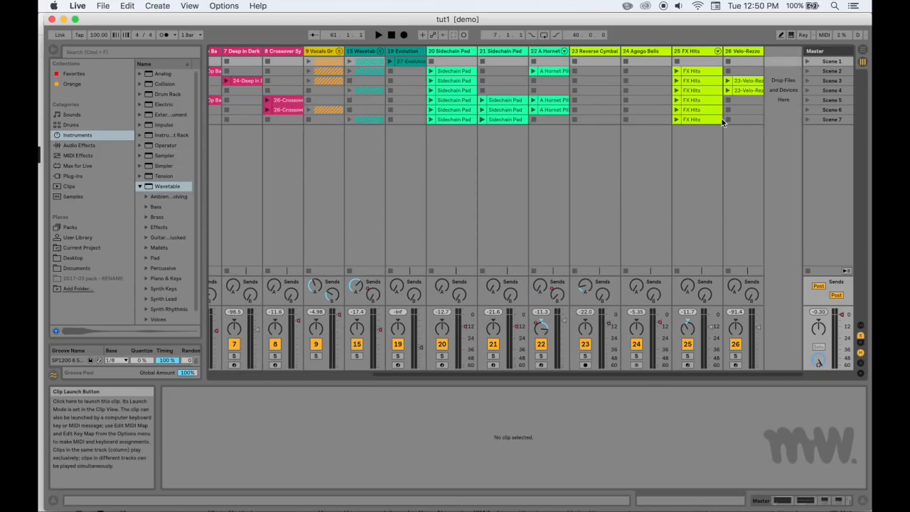
pyautogui.moveTo(151, 187); pyautogui.dragTo(783, 83)
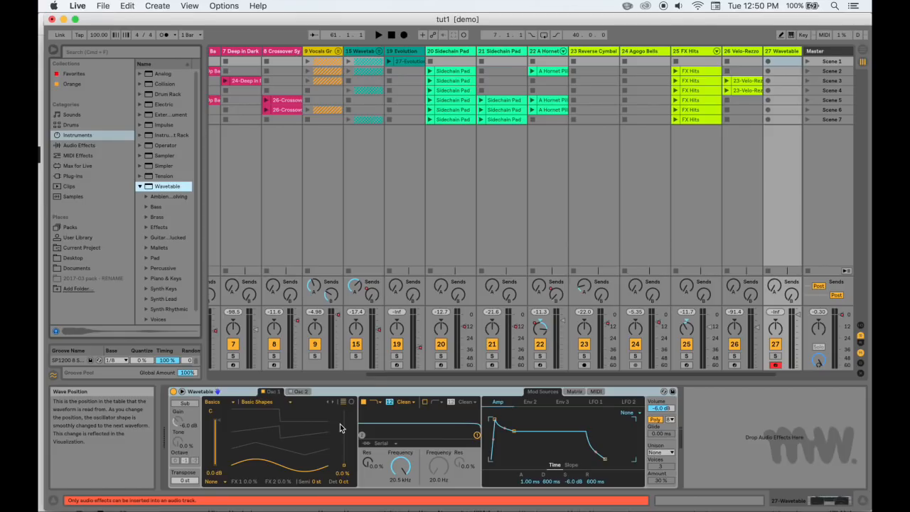
# Enable the computer MIDI keyboard and play a test note on the Wavetable track
pyautogui.scroll(-1, 145, 207)
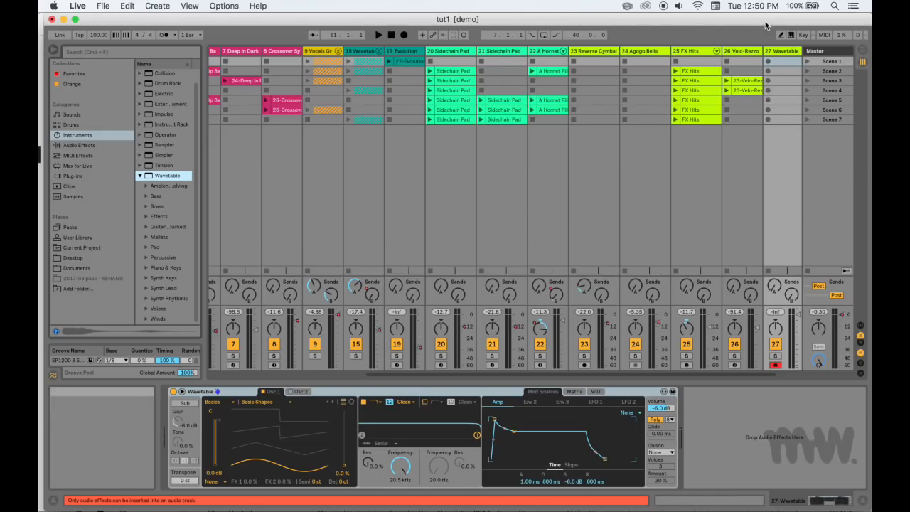
pyautogui.press('a')
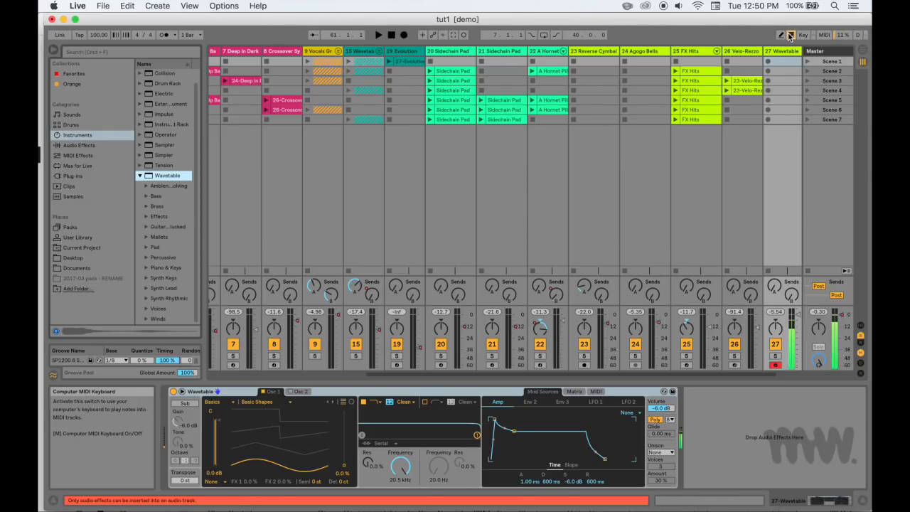
# Preview several presets in Wavetable's Synth Rhythmic folder and collapse the folder
pyautogui.click(147, 298)
pyautogui.scroll(-5, 171, 308)
pyautogui.moveTo(173, 268); pyautogui.dragTo(317, 439)
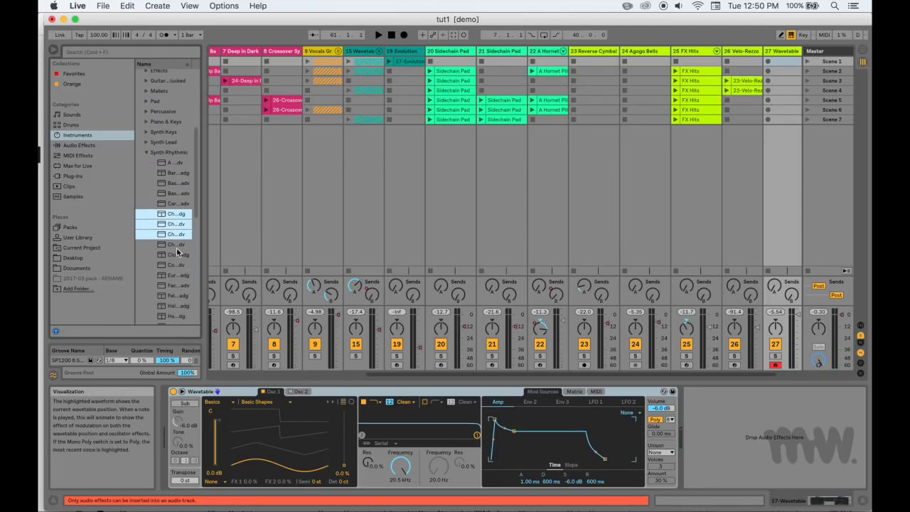
pyautogui.click(167, 226)
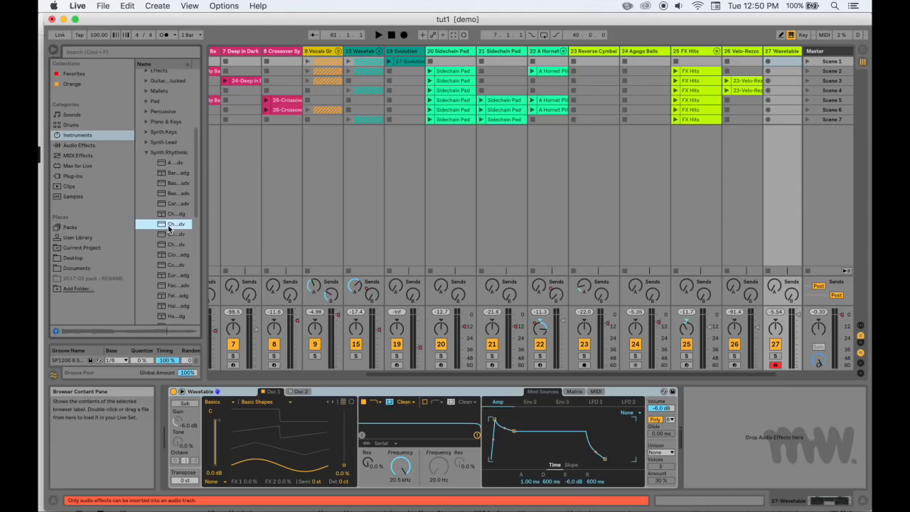
pyautogui.click(168, 284)
pyautogui.scroll(-3, 168, 285)
pyautogui.click(168, 285)
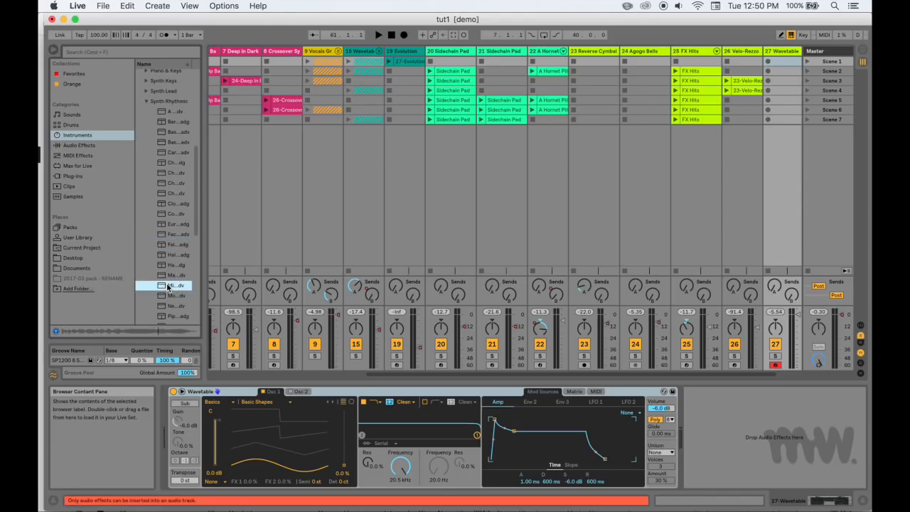
pyautogui.scroll(-3, 164, 234)
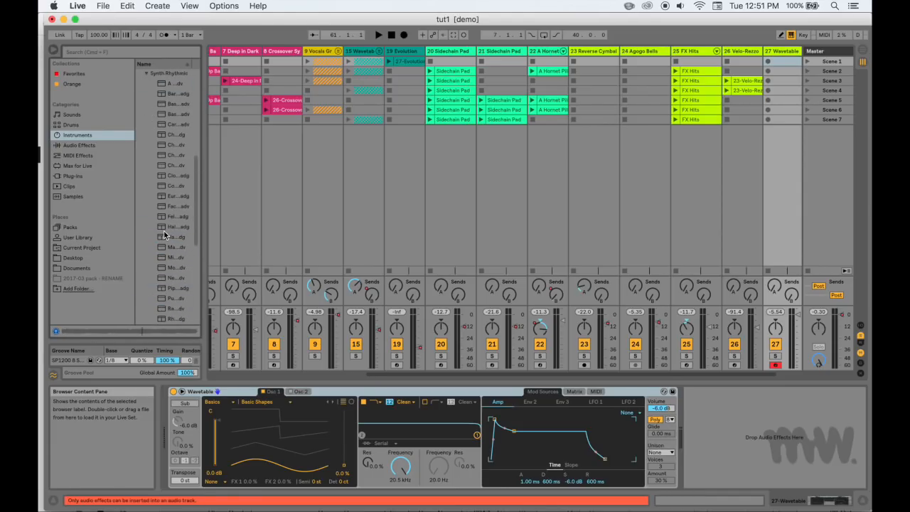
pyautogui.click(145, 72)
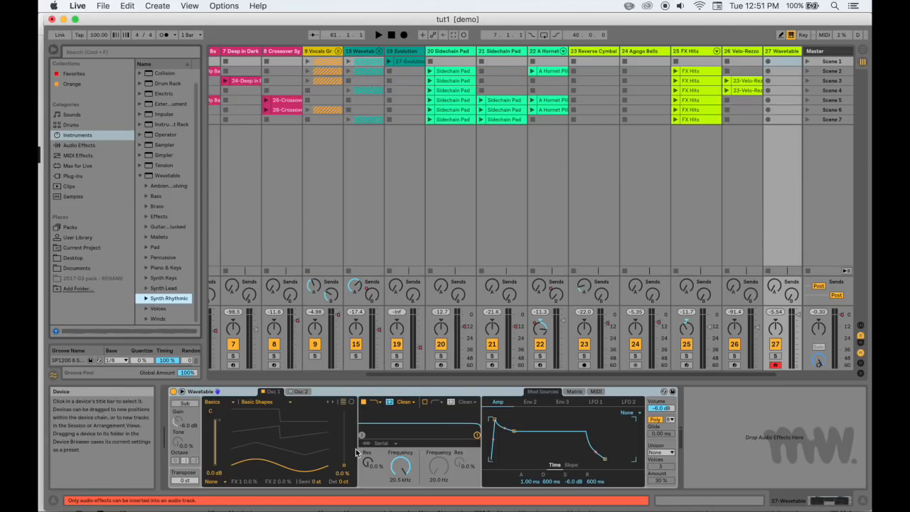
# View Wavetable's oscillator 2 settings, then return to oscillator 1 and set its wave position to 34%
pyautogui.click(299, 392)
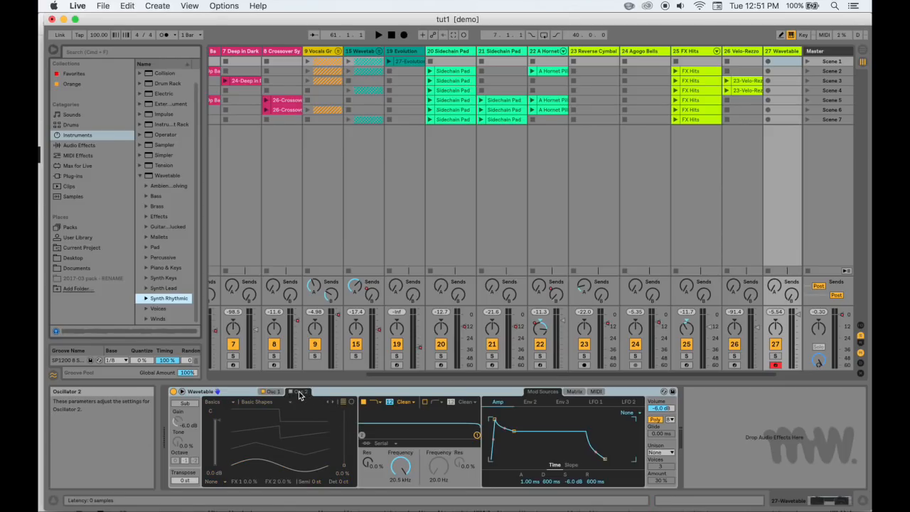
pyautogui.click(274, 392)
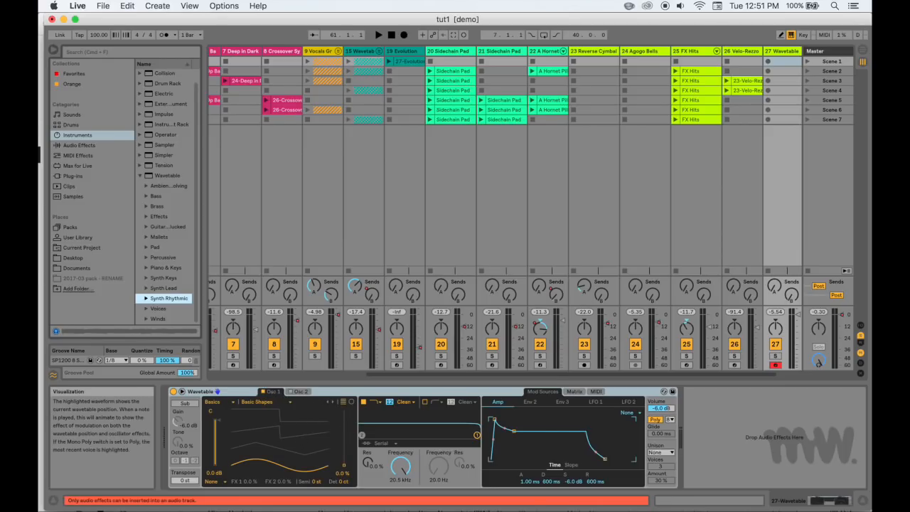
pyautogui.moveTo(284, 426); pyautogui.dragTo(293, 452)
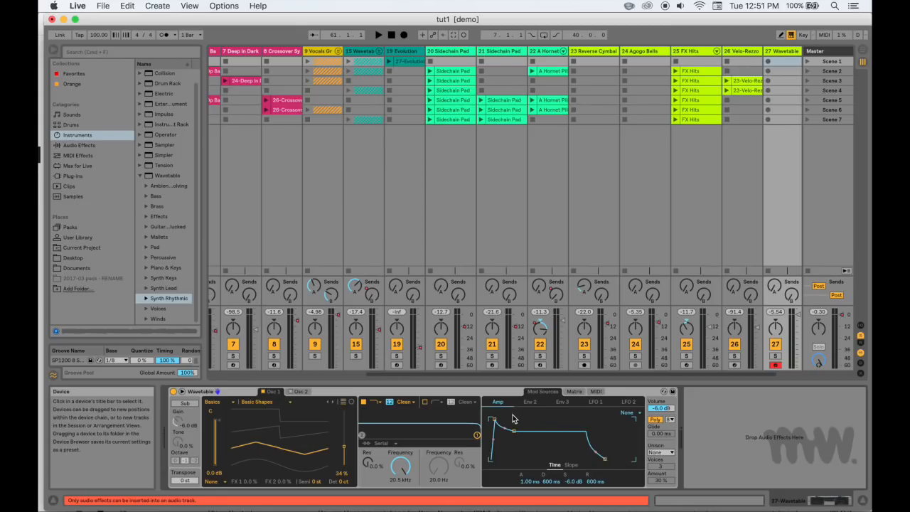
# Shape Wavetable's amp envelope to 3.52 s attack, 1.04 s decay and -30 dB sustain, and set the filter 1 frequency to 941 Hz
pyautogui.moveTo(494, 420); pyautogui.dragTo(521, 419)
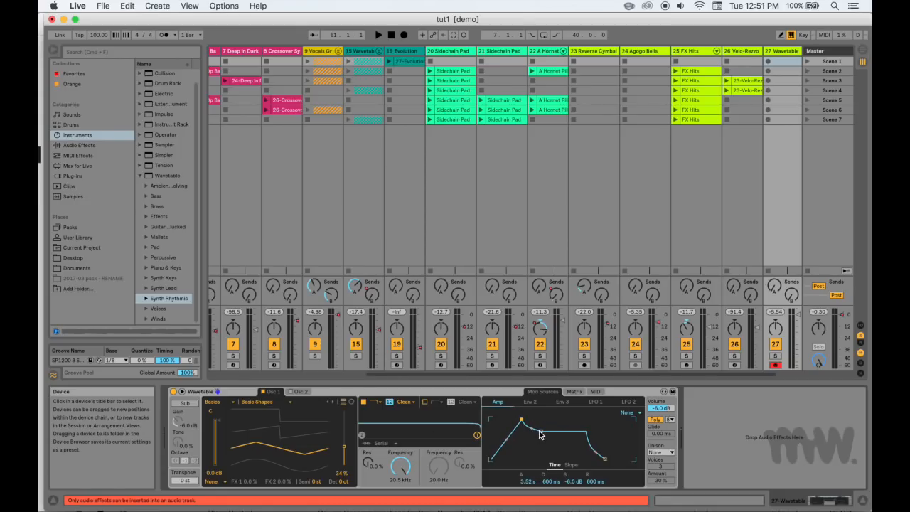
pyautogui.moveTo(540, 431); pyautogui.dragTo(544, 456)
pyautogui.moveTo(403, 469); pyautogui.dragTo(403, 499)
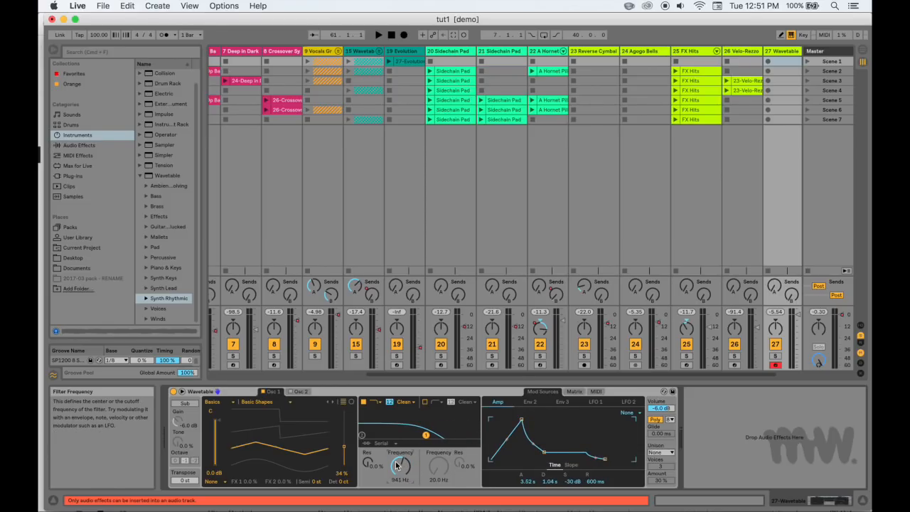
# Expand Wavetable's full breakout view and select the Amp target in the modulation matrix
pyautogui.click(182, 392)
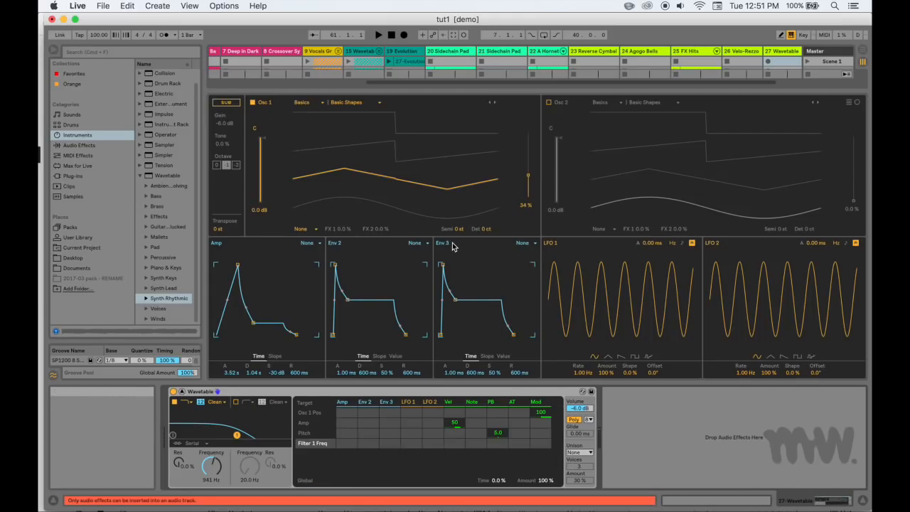
pyautogui.click(386, 425)
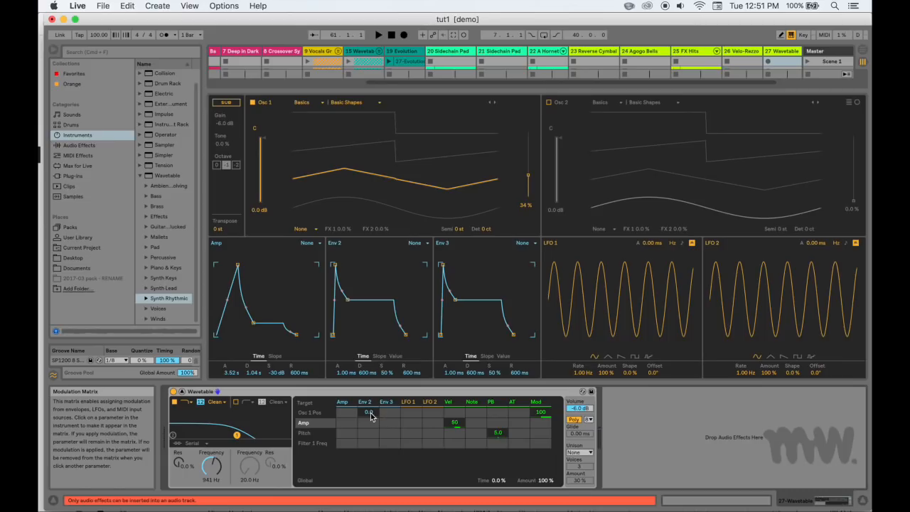
# Add the Drum Buss audio effect after Wavetable and set its Drive to 38%
pyautogui.click(100, 148)
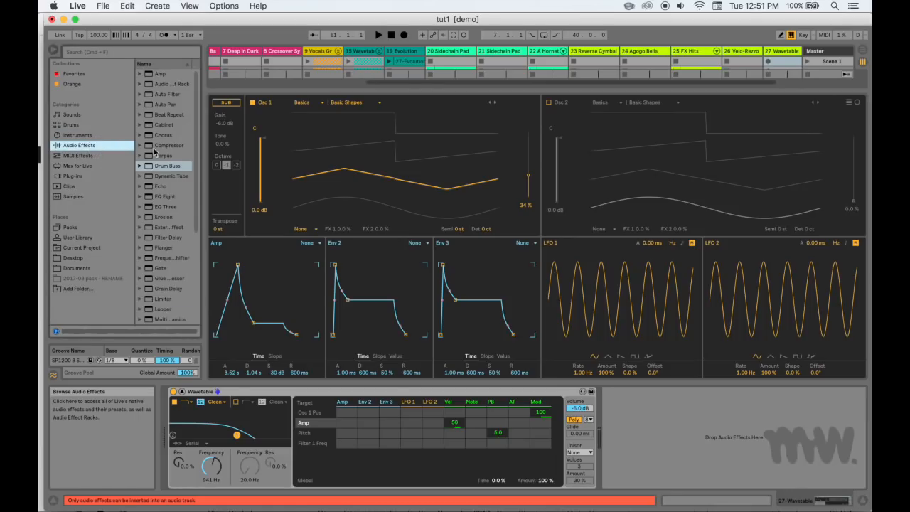
pyautogui.click(160, 168)
pyautogui.moveTo(721, 459); pyautogui.dragTo(716, 428)
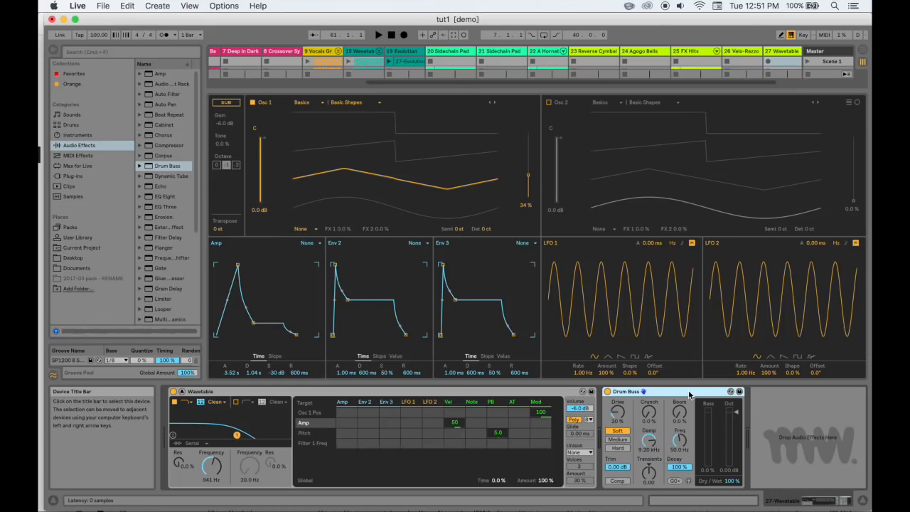
pyautogui.moveTo(617, 412)
pyautogui.mouseDown()
pyautogui.moveTo(617, 384)
pyautogui.moveTo(617, 426)
pyautogui.mouseUp()
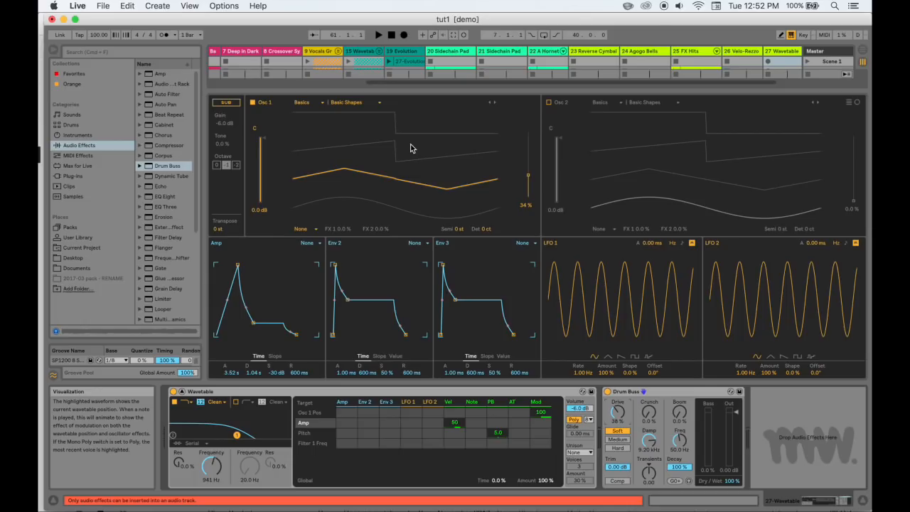
# Switch to Arrangement View and back to Session View, then collapse Wavetable's breakout view
pyautogui.press('Tab')
pyautogui.press('Tab')
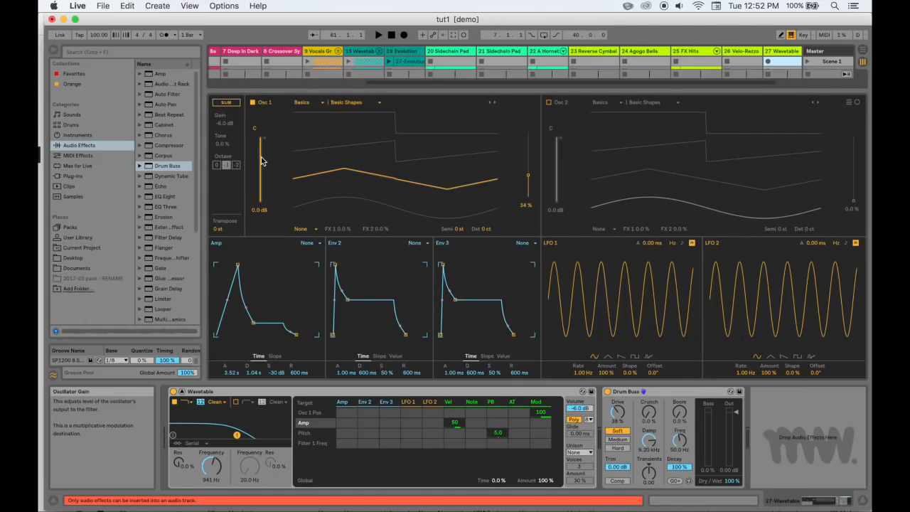
pyautogui.click(182, 392)
pyautogui.hscroll(2, 735, 122)
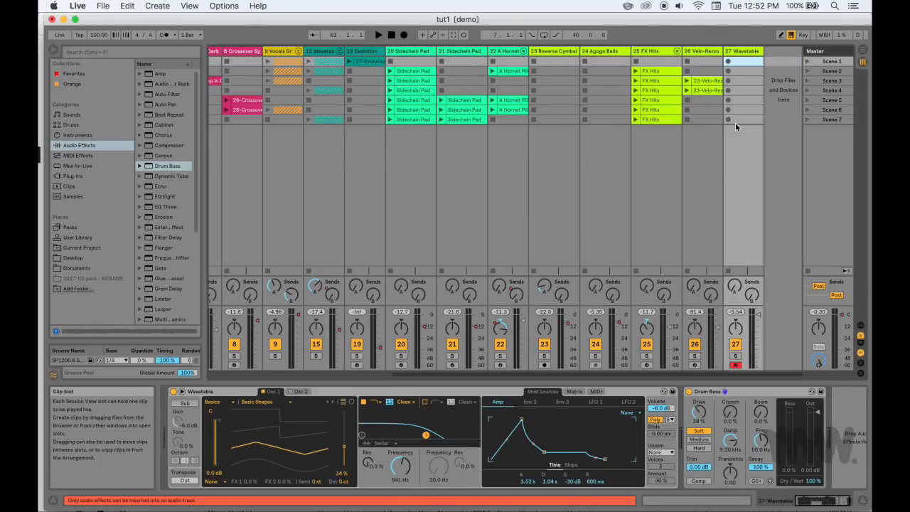
# Search the samples for "drum" and place a THMA drum loop on a new audio track in the Scene 2 slot
pyautogui.click(72, 196)
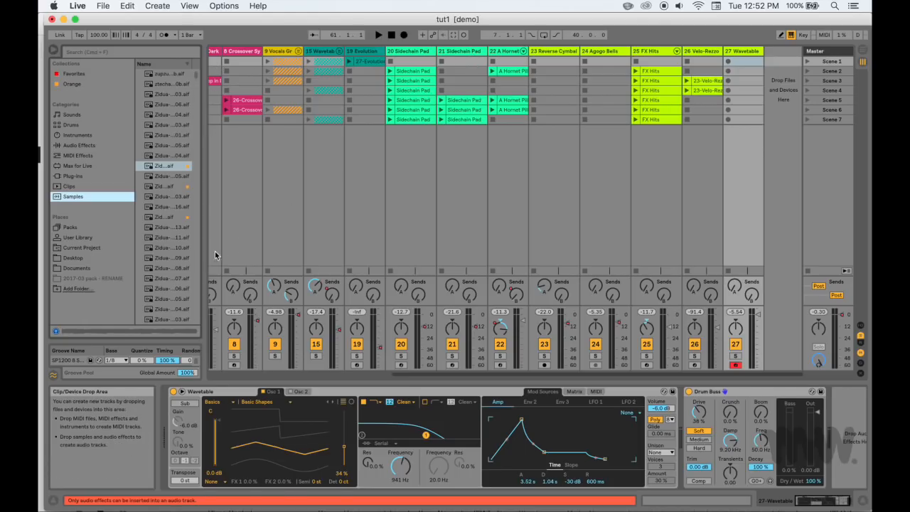
pyautogui.click(86, 53)
pyautogui.write('drum')
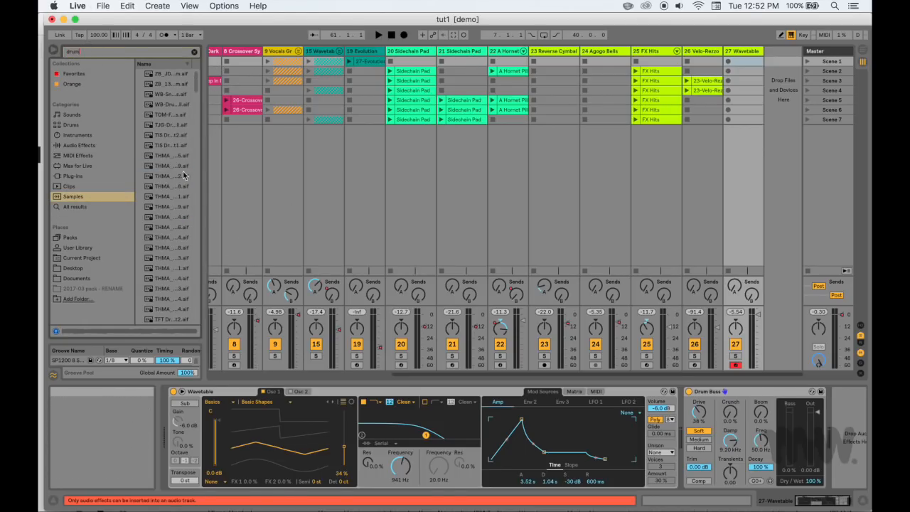
pyautogui.click(164, 228)
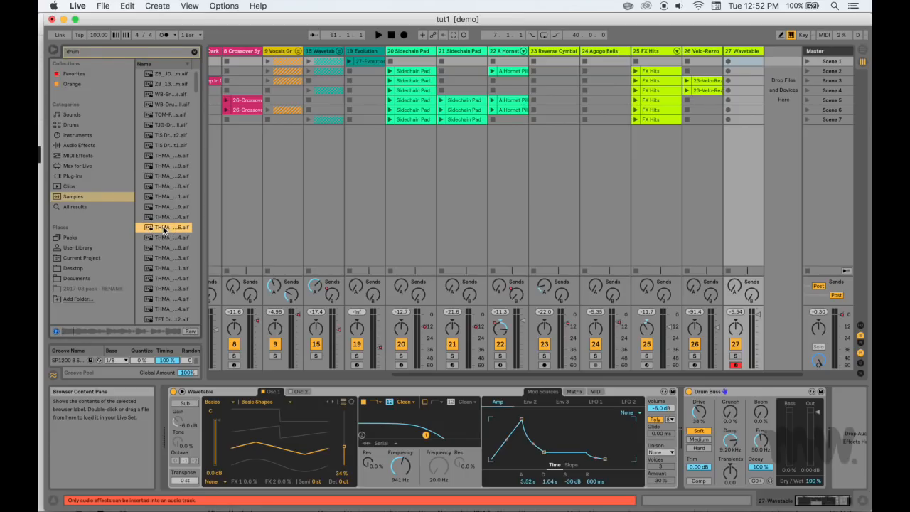
pyautogui.moveTo(163, 229); pyautogui.dragTo(780, 73)
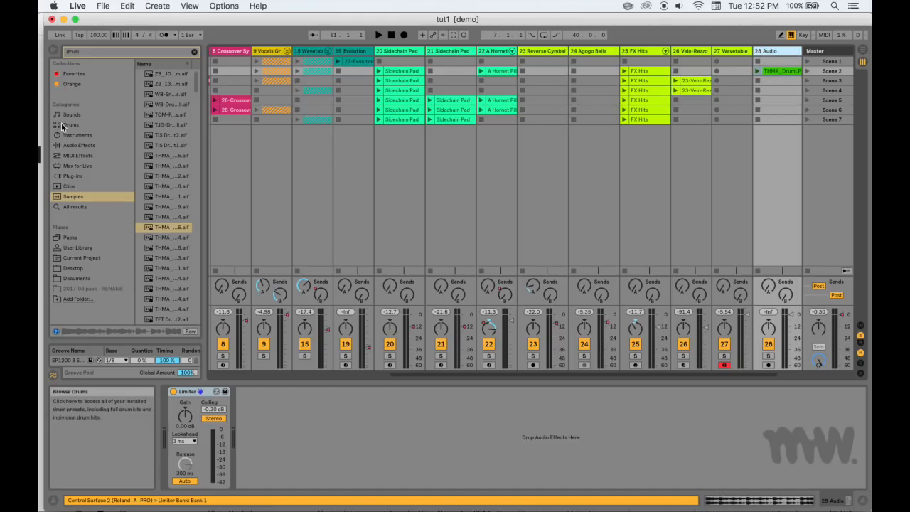
# Add the Drum Buss audio effect to the new audio track holding the drum loop
pyautogui.click(68, 144)
pyautogui.click(160, 114)
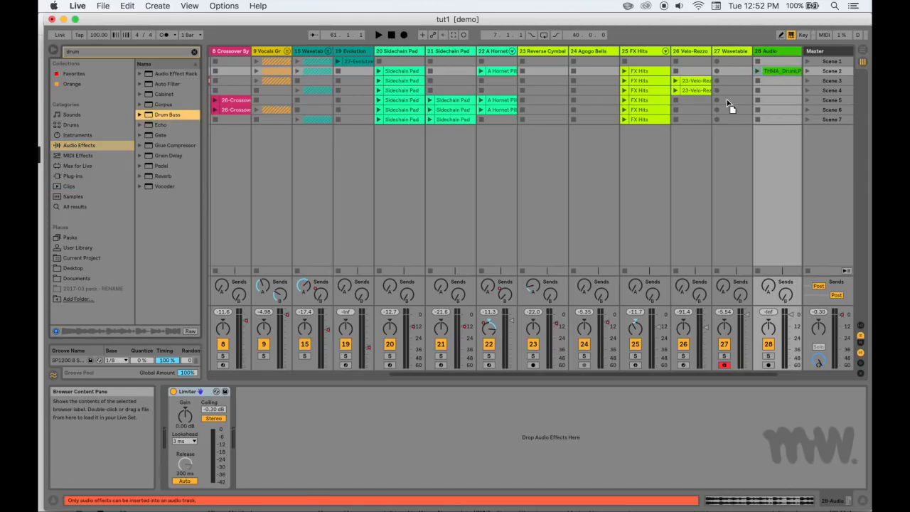
pyautogui.moveTo(780, 80); pyautogui.dragTo(775, 74)
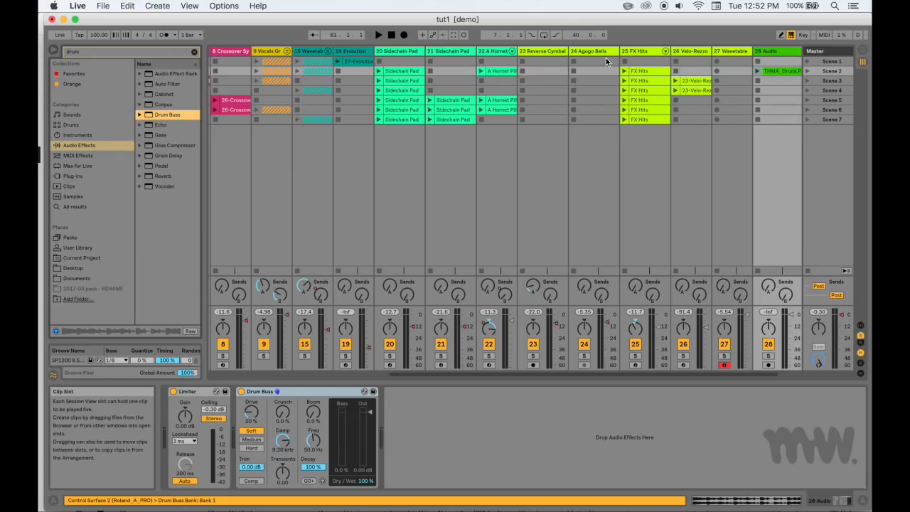
pyautogui.click(655, 74)
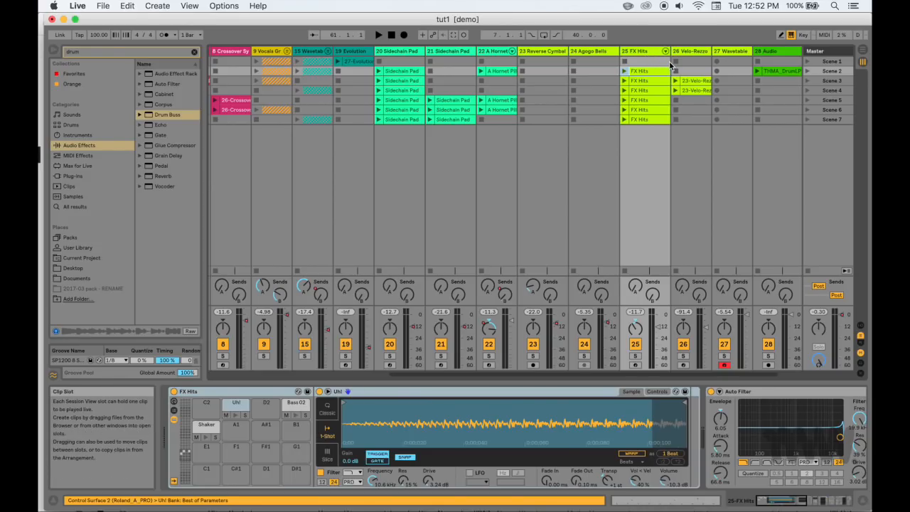
pyautogui.click(767, 51)
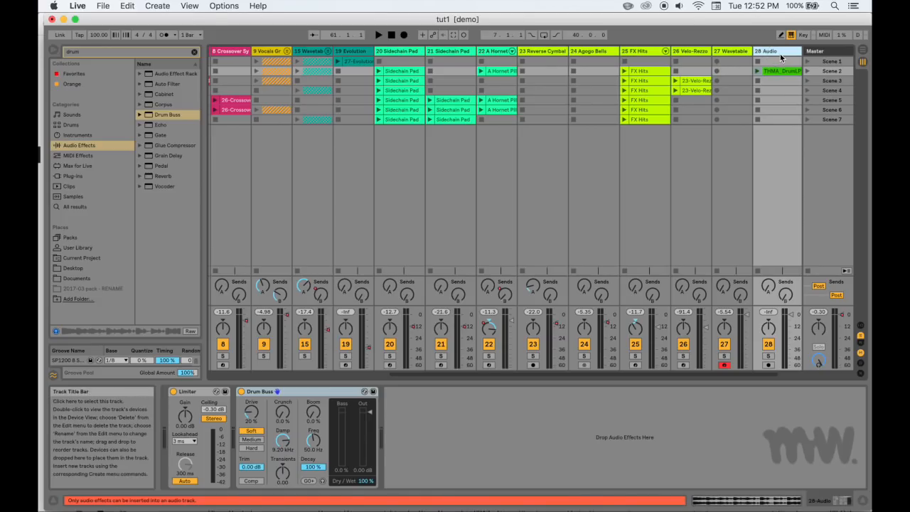
pyautogui.click(639, 80)
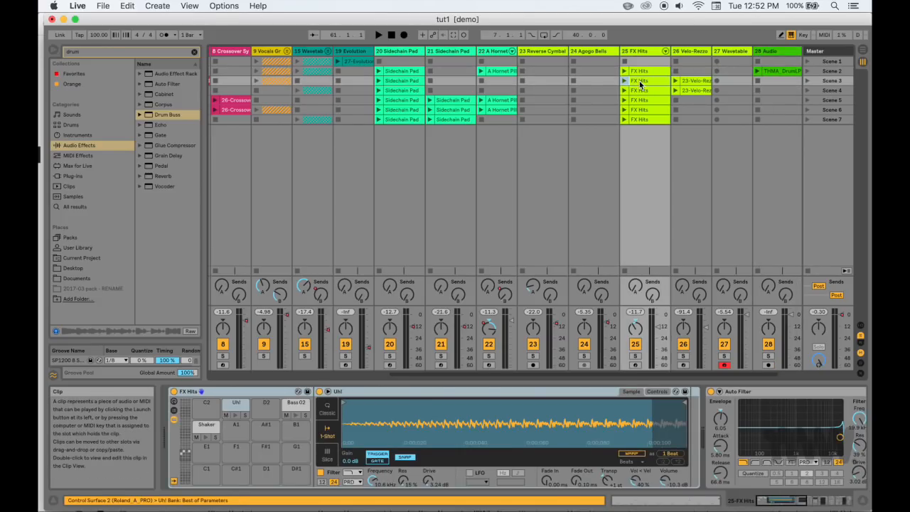
pyautogui.click(772, 51)
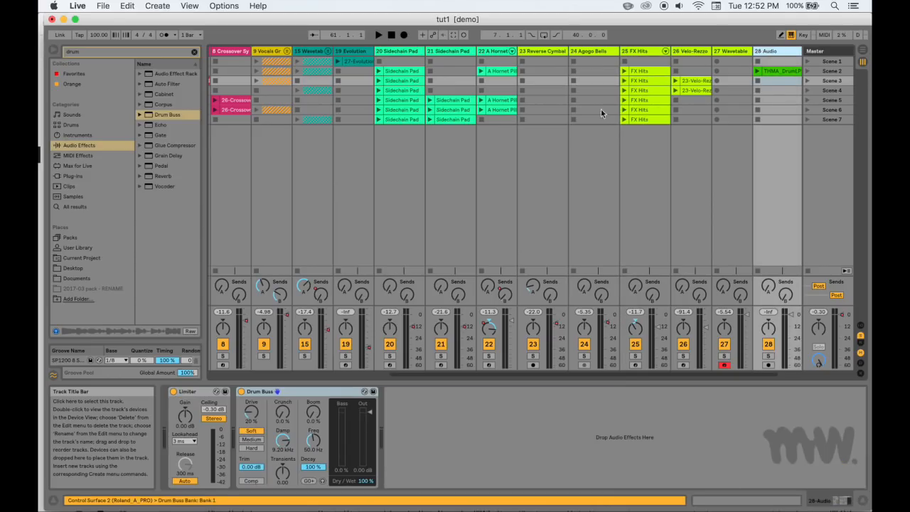
pyautogui.press('super+v')
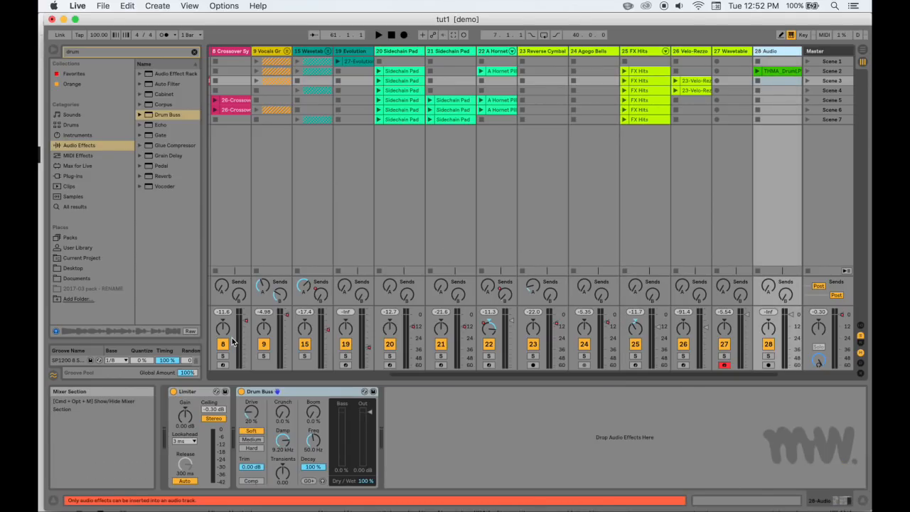
# Audition the drum loop clip on track 28 and lower the system volume
pyautogui.click(758, 71)
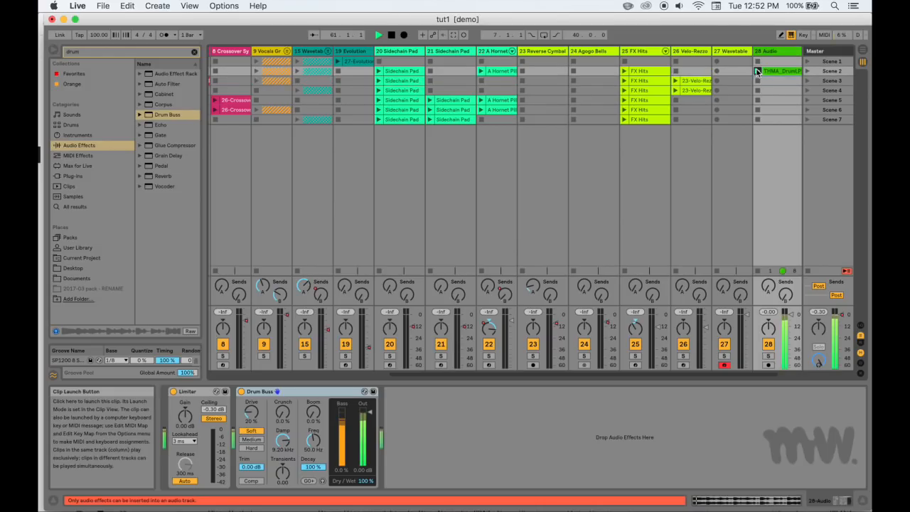
pyautogui.press('space')
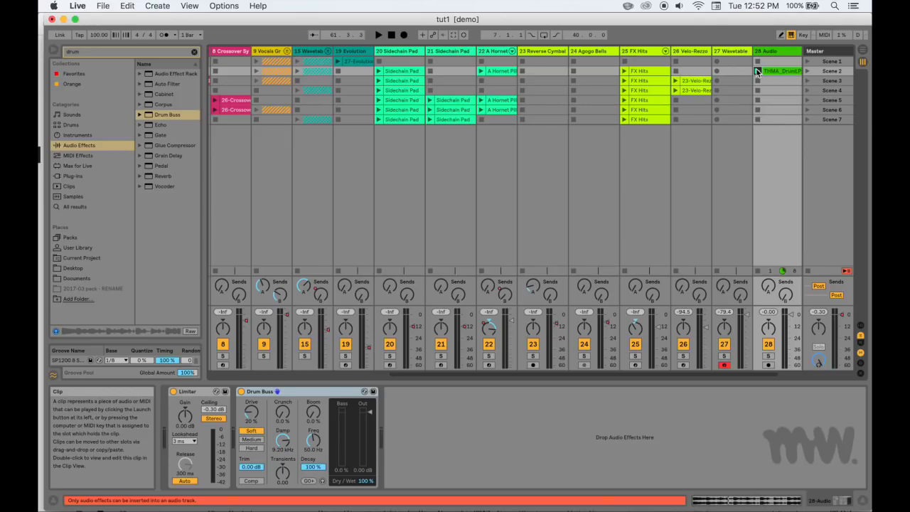
pyautogui.press('XF86AudioLowerVolume')
pyautogui.press('XF86AudioLowerVolume')
pyautogui.press('XF86AudioLowerVolume')
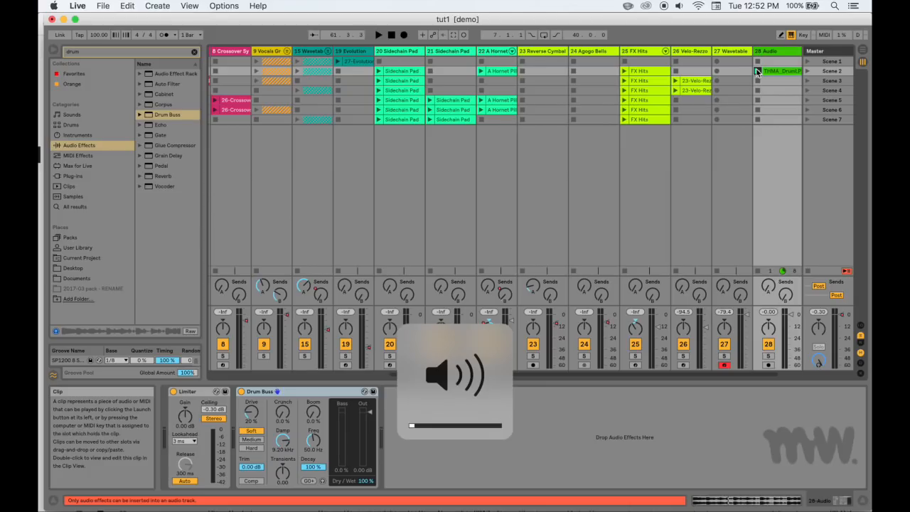
# While the drum loop plays, set Drum Buss to Drive 63%, Crunch 45%, Medium distortion and Transients 1.00
pyautogui.click(758, 71)
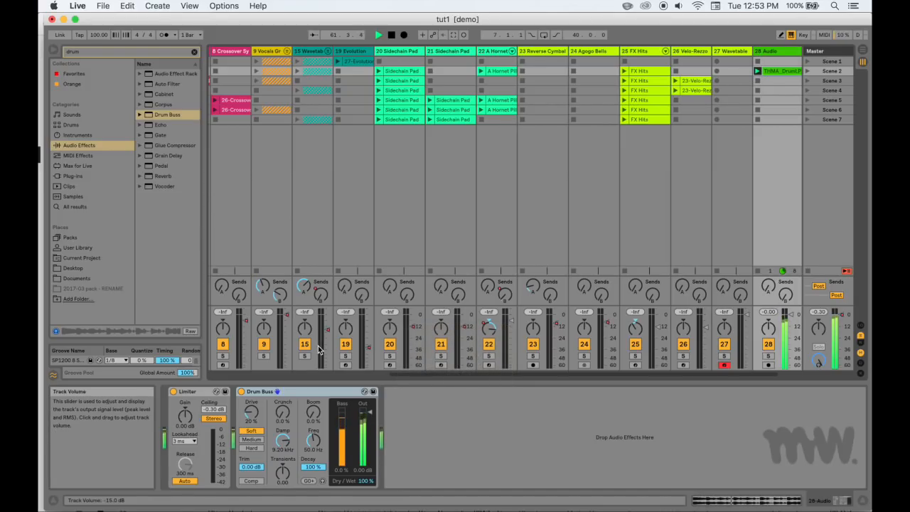
pyautogui.moveTo(251, 412); pyautogui.dragTo(251, 359)
pyautogui.moveTo(282, 413); pyautogui.dragTo(282, 359)
pyautogui.click(252, 439)
pyautogui.moveTo(283, 473); pyautogui.dragTo(283, 458)
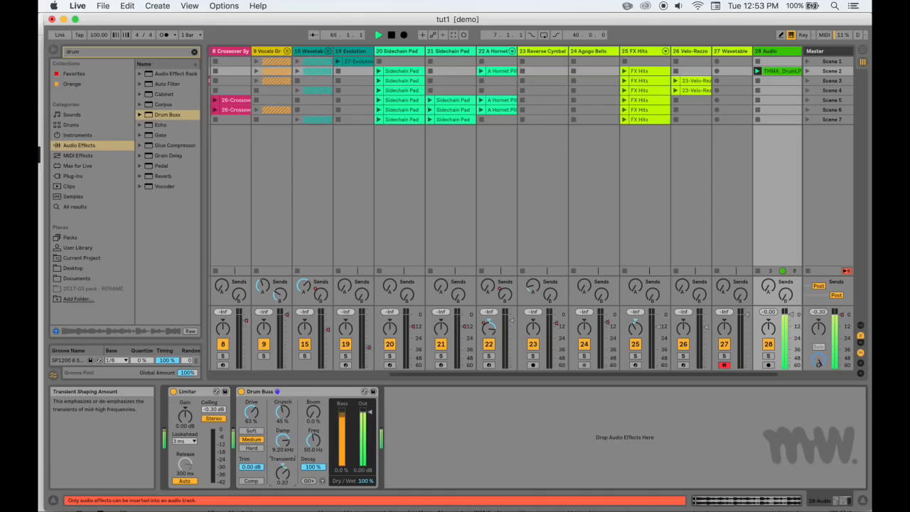
pyautogui.press('space')
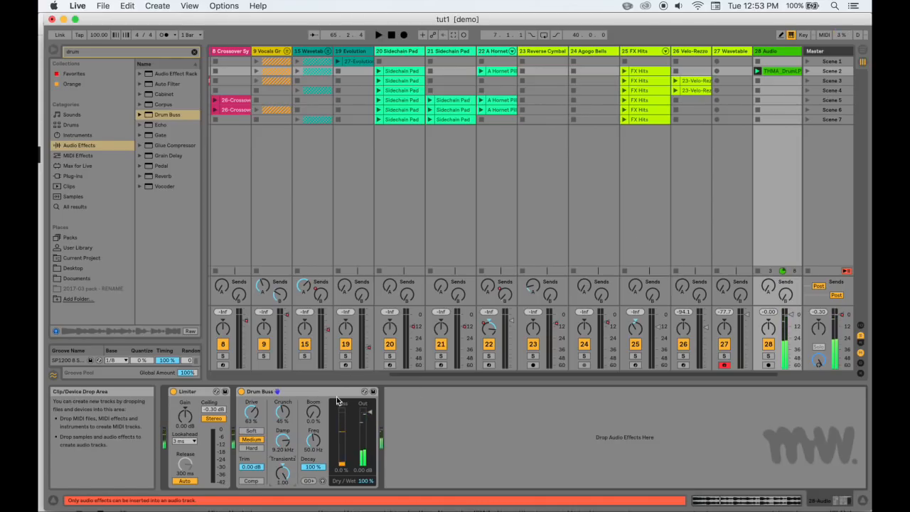
# Reset Drum Buss Crunch and Drive to 0% and audition the drum loop
pyautogui.doubleClick(282, 412)
pyautogui.doubleClick(252, 411)
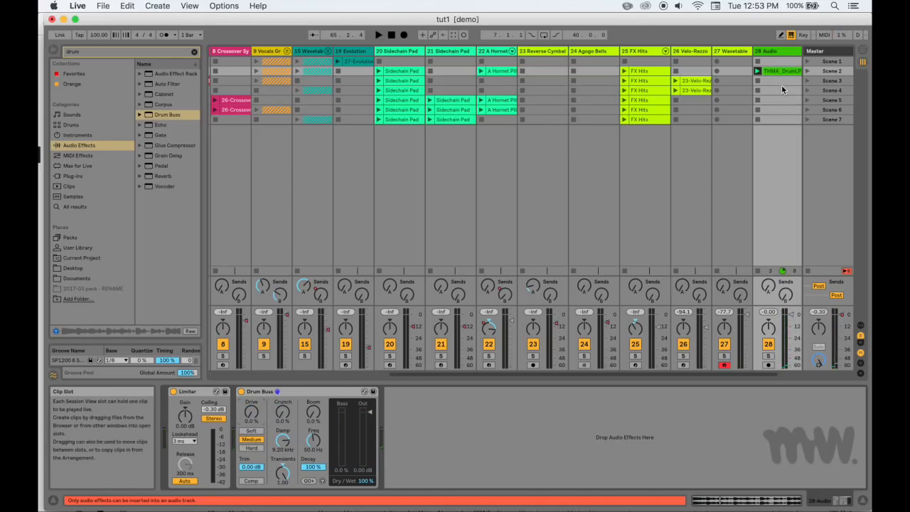
pyautogui.click(757, 69)
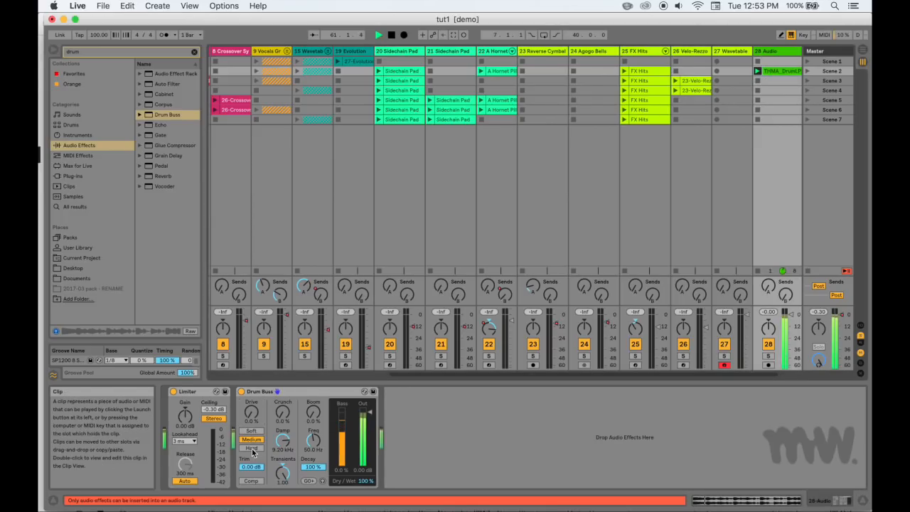
pyautogui.press('space')
# Turn off warping for the drum loop clip and relaunch it with track 28's devices showing
pyautogui.click(775, 71)
pyautogui.click(313, 403)
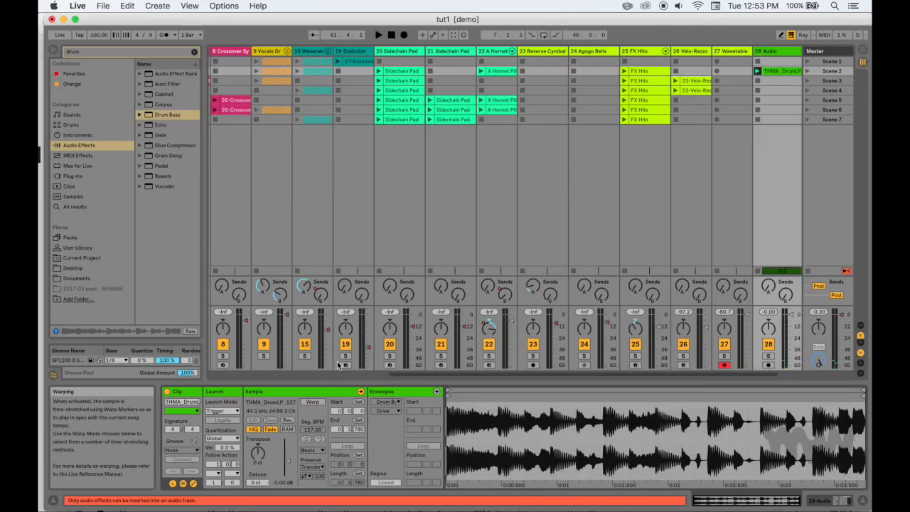
pyautogui.click(757, 71)
pyautogui.click(769, 54)
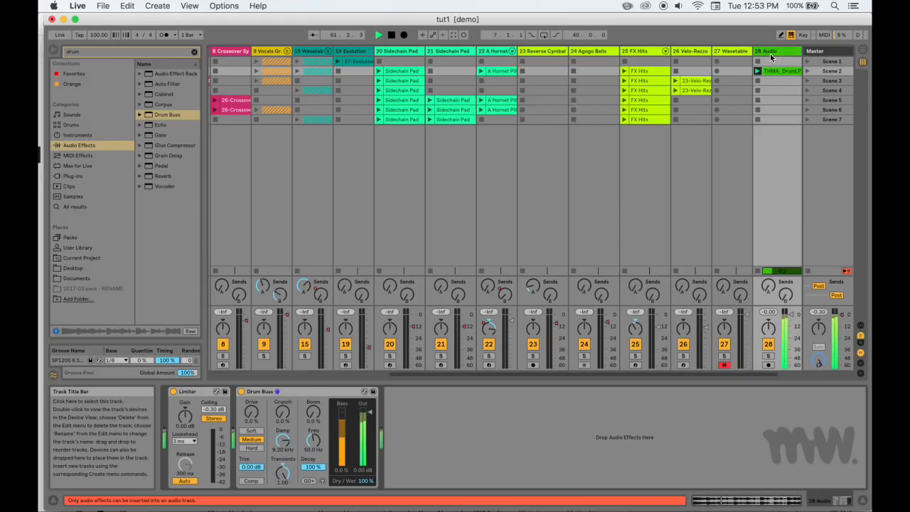
# Compare Drum Buss Transients by lowering it to -1.00, replaying the drum loop and raising it back to 1.00
pyautogui.moveTo(282, 472); pyautogui.dragTo(282, 506)
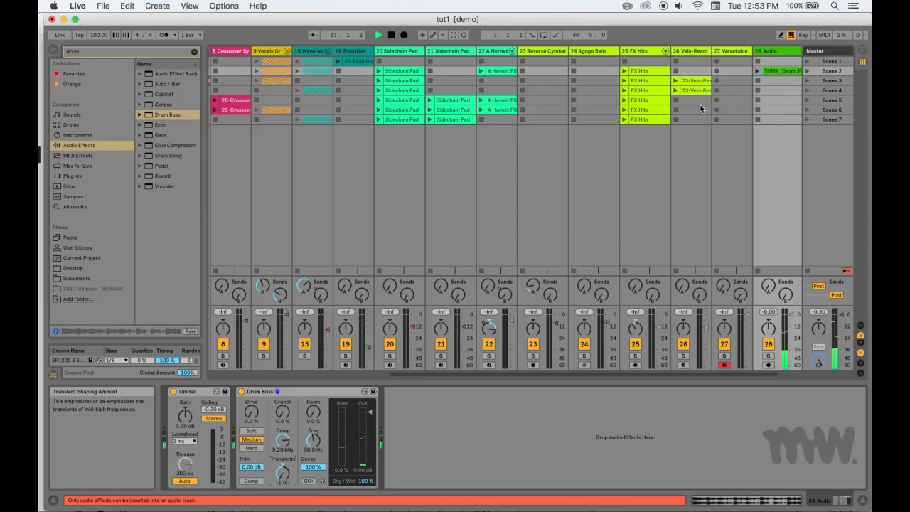
pyautogui.click(757, 72)
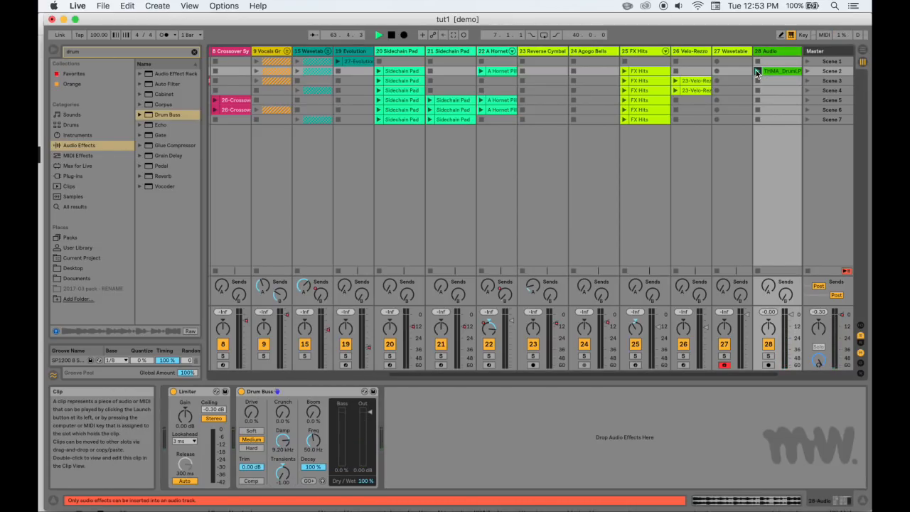
pyautogui.moveTo(282, 473); pyautogui.dragTo(282, 441)
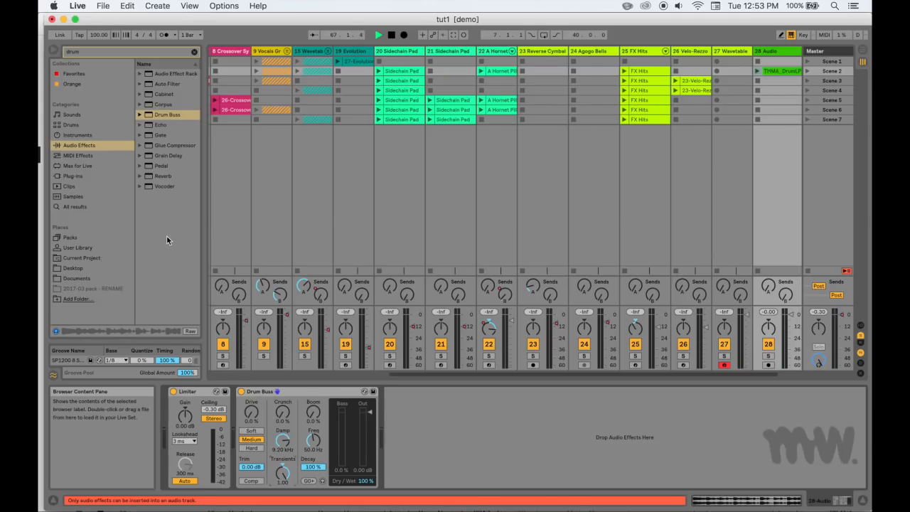
# Add the Pedal audio effect after Drum Buss on track 28
pyautogui.moveTo(164, 166)
pyautogui.mouseDown()
pyautogui.moveTo(250, 229)
pyautogui.moveTo(477, 433)
pyautogui.moveTo(472, 427)
pyautogui.mouseUp()
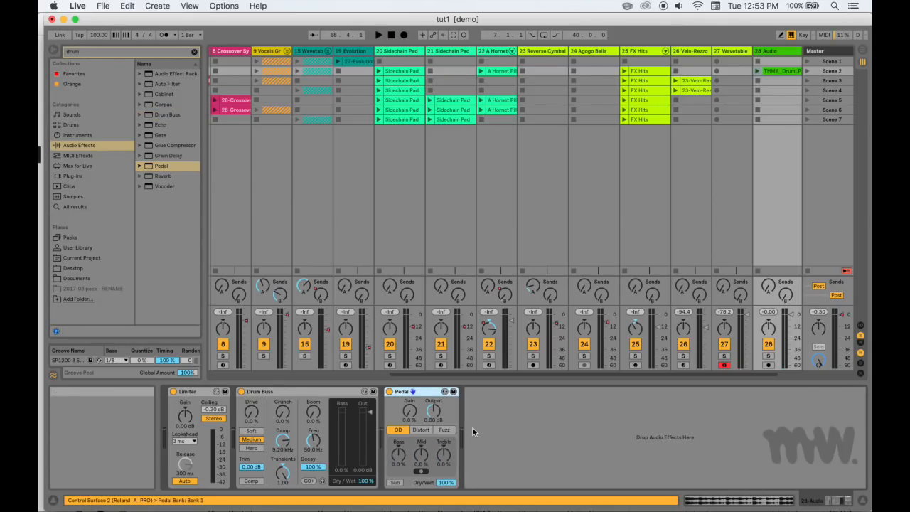
# Search the samples for "guit", preview several, and place a DP acoustic guitar sample in track 28's Scene 3 slot
pyautogui.click(77, 195)
pyautogui.moveTo(90, 51); pyautogui.dragTo(39, 55)
pyautogui.write('guit')
pyautogui.click(170, 166)
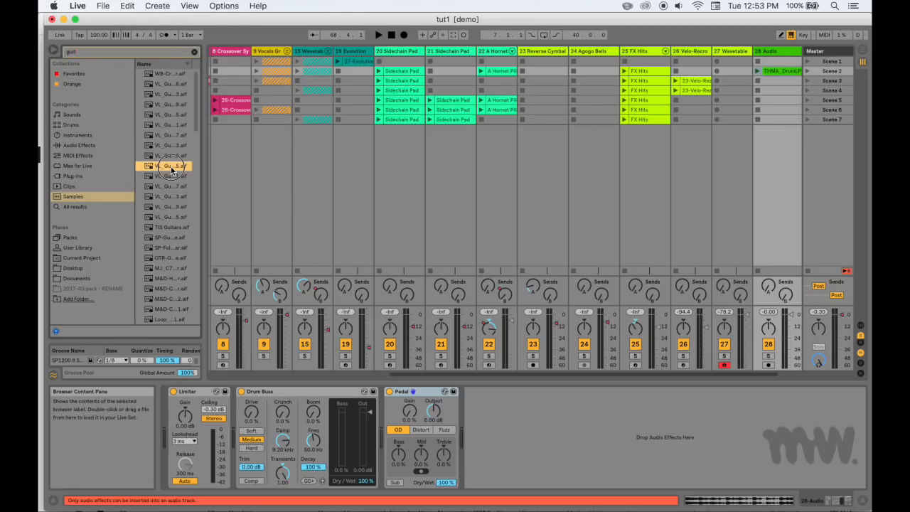
pyautogui.click(158, 217)
pyautogui.click(163, 290)
pyautogui.scroll(-10, 162, 289)
pyautogui.click(163, 289)
pyautogui.moveTo(167, 291); pyautogui.dragTo(757, 82)
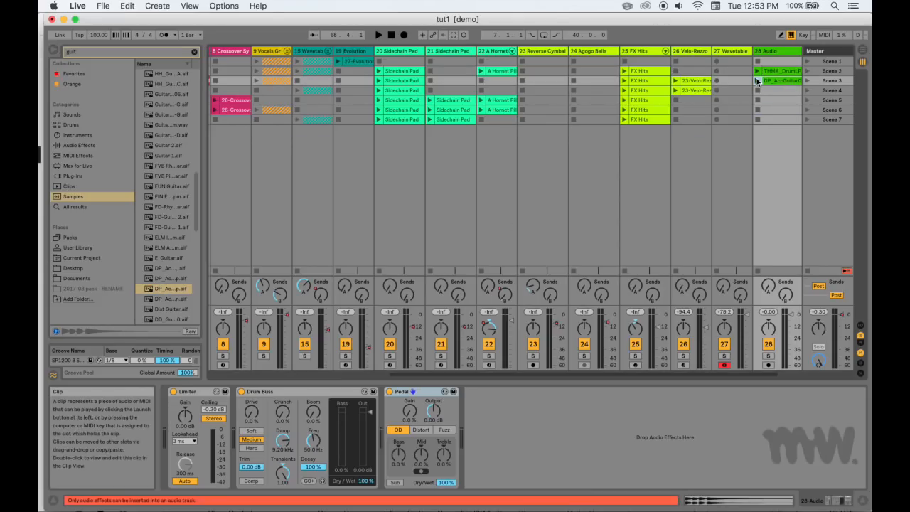
# Deactivate Drum Buss and Limiter on track 28 and launch the guitar clip
pyautogui.click(241, 392)
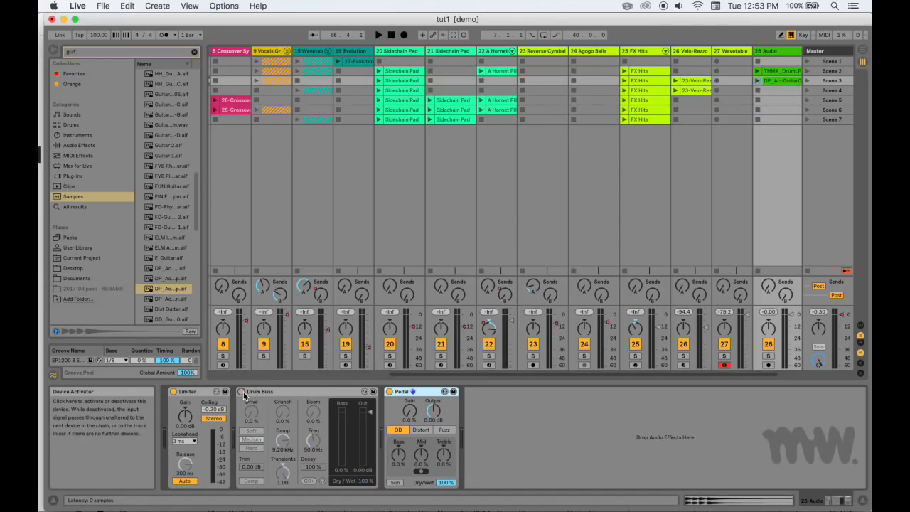
pyautogui.click(173, 392)
pyautogui.click(758, 81)
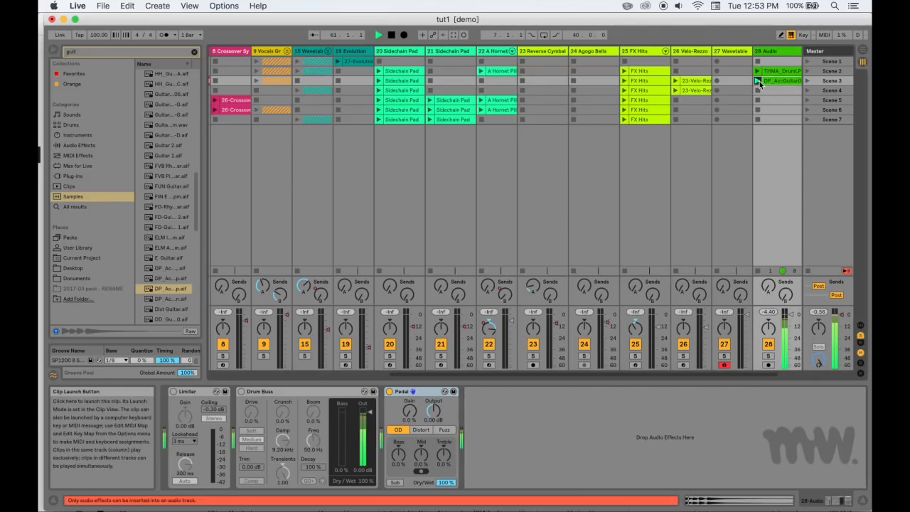
# Set Pedal to Distort with Gain 57%, Mid 60%, Treble -7.9% and Sub enabled, and stop playback
pyautogui.moveTo(411, 417); pyautogui.dragTo(411, 402)
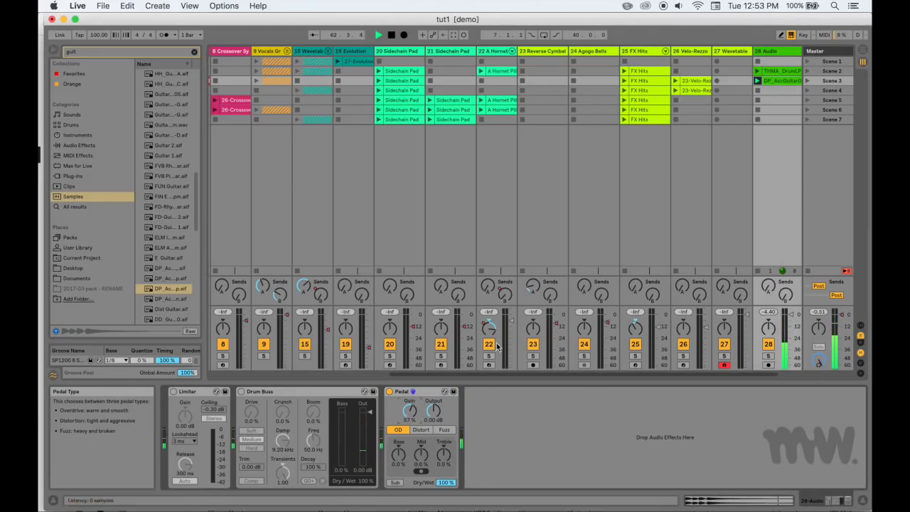
pyautogui.click(422, 430)
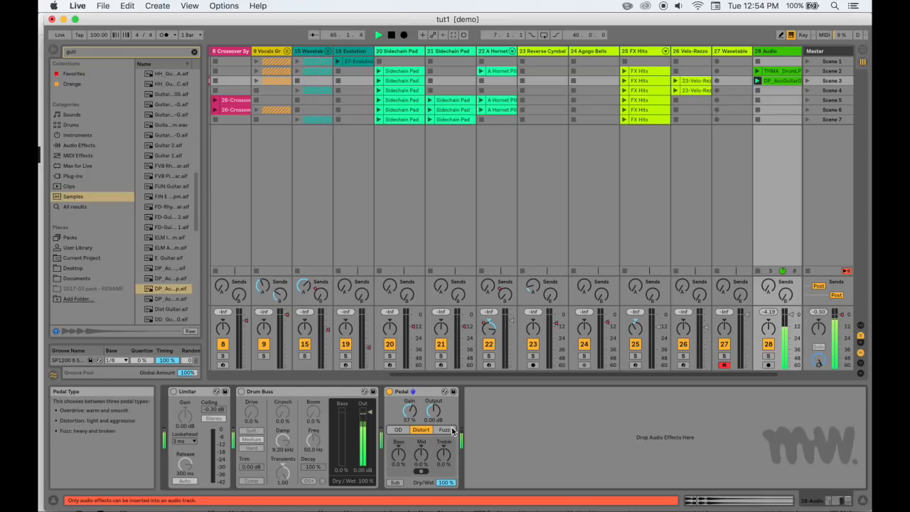
pyautogui.moveTo(445, 455); pyautogui.dragTo(422, 434)
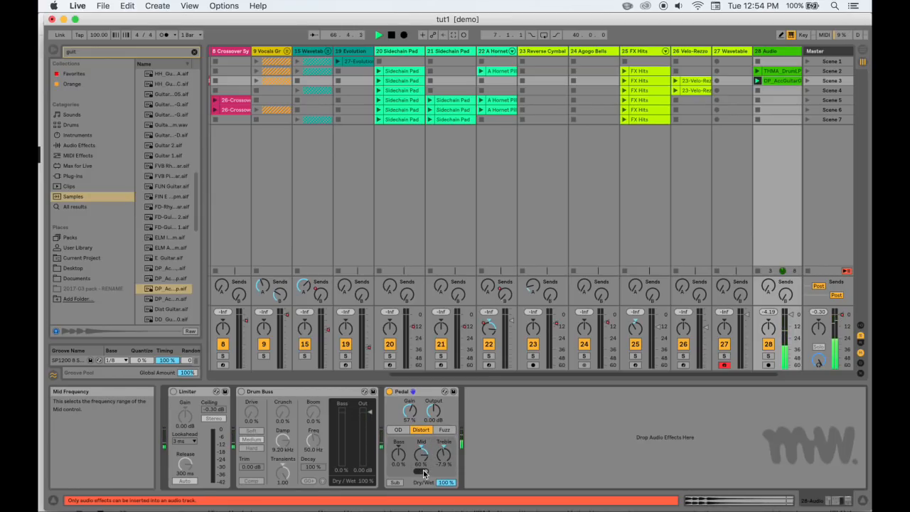
pyautogui.click(395, 482)
pyautogui.press('space')
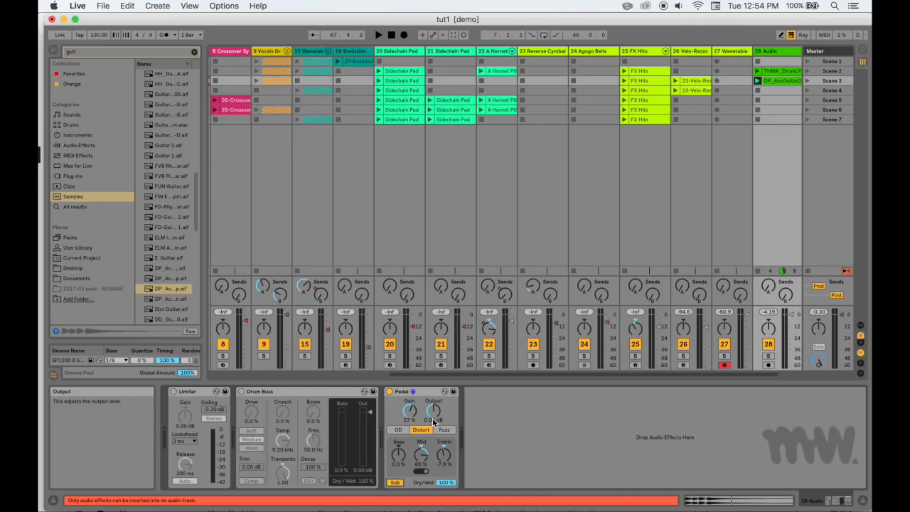
pyautogui.click(105, 188)
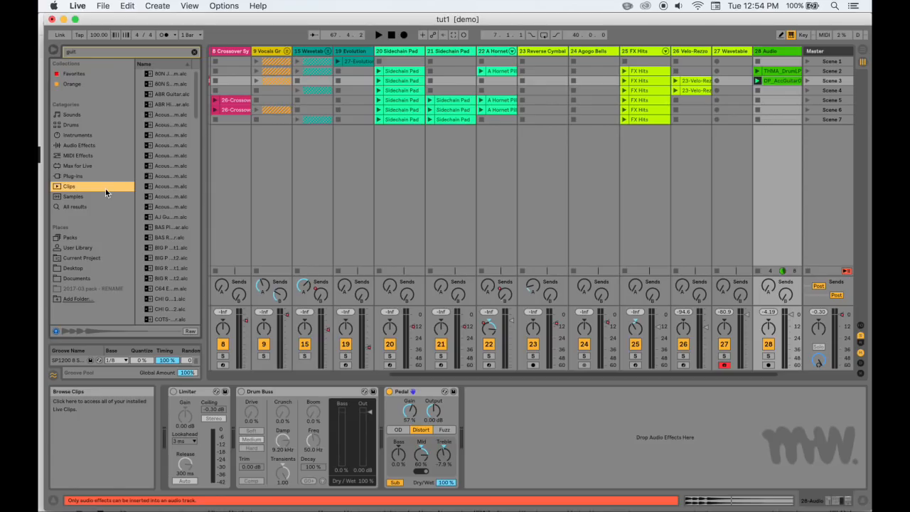
pyautogui.click(98, 175)
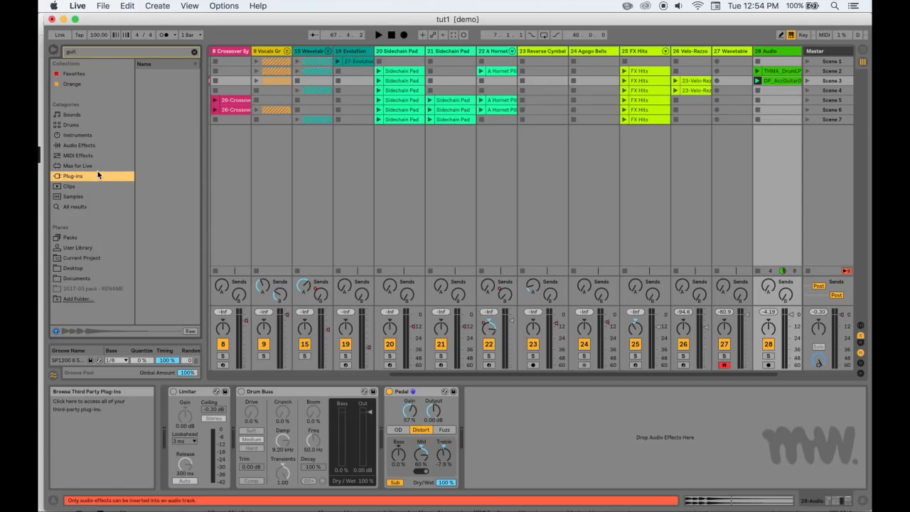
pyautogui.click(103, 145)
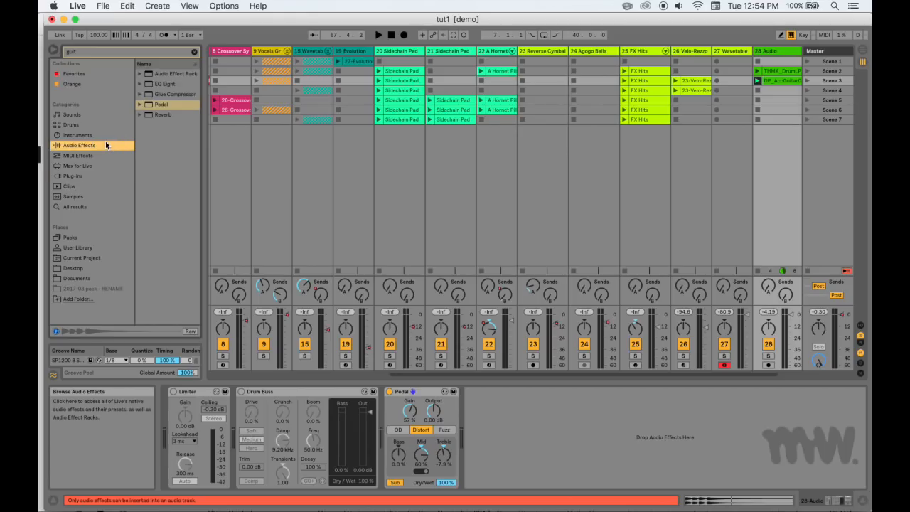
pyautogui.click(85, 165)
pyautogui.click(82, 187)
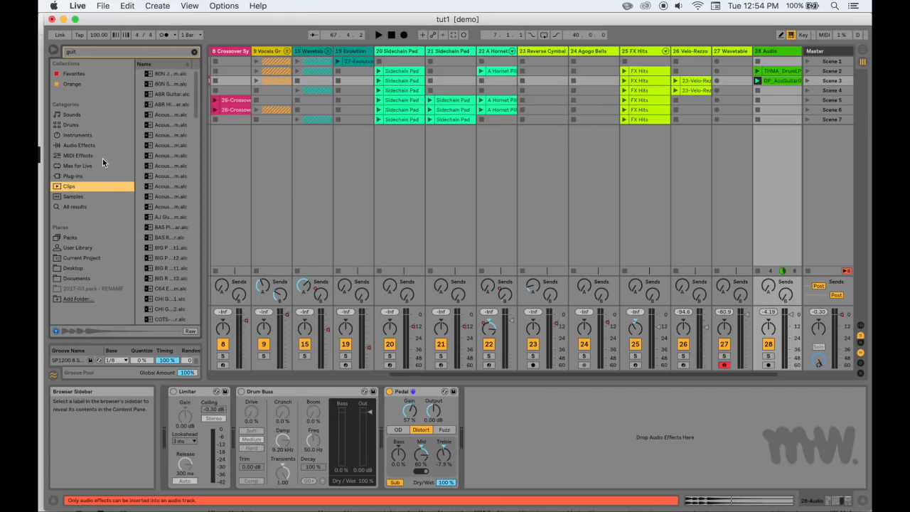
pyautogui.click(98, 169)
pyautogui.click(101, 155)
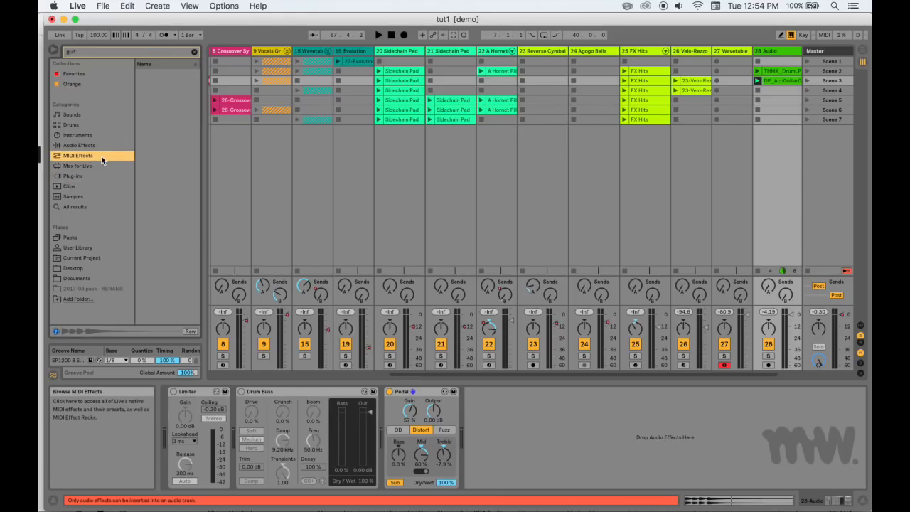
# Clear the browser search and add the Echo audio effect after Pedal on track 28
pyautogui.click(99, 144)
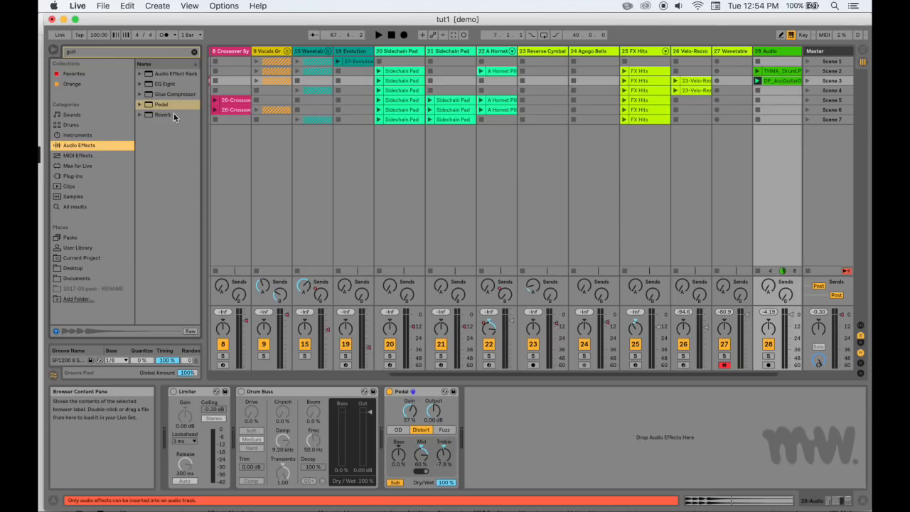
pyautogui.click(194, 51)
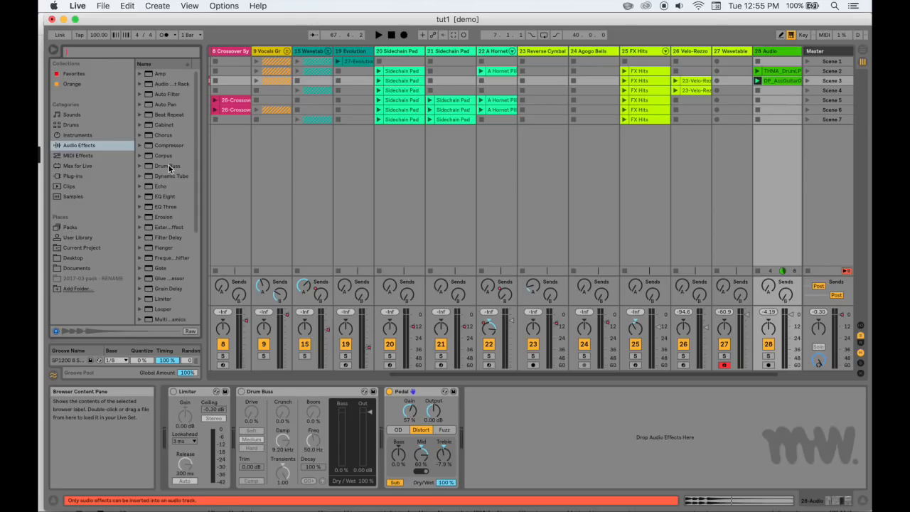
pyautogui.moveTo(157, 182); pyautogui.dragTo(533, 419)
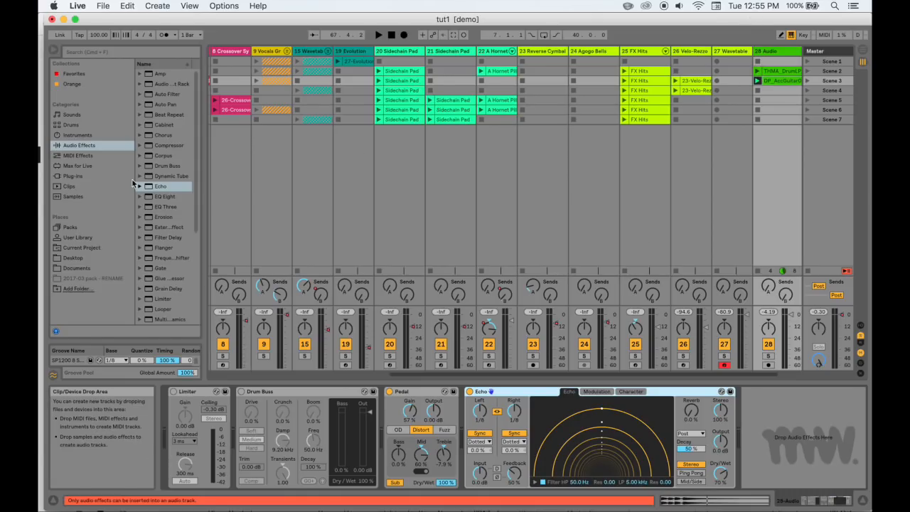
# Search the samples for "kick", preview several, and place the RIAA-Kick-01 sample in track 28's Scene 4 slot
pyautogui.click(116, 52)
pyautogui.write('kick')
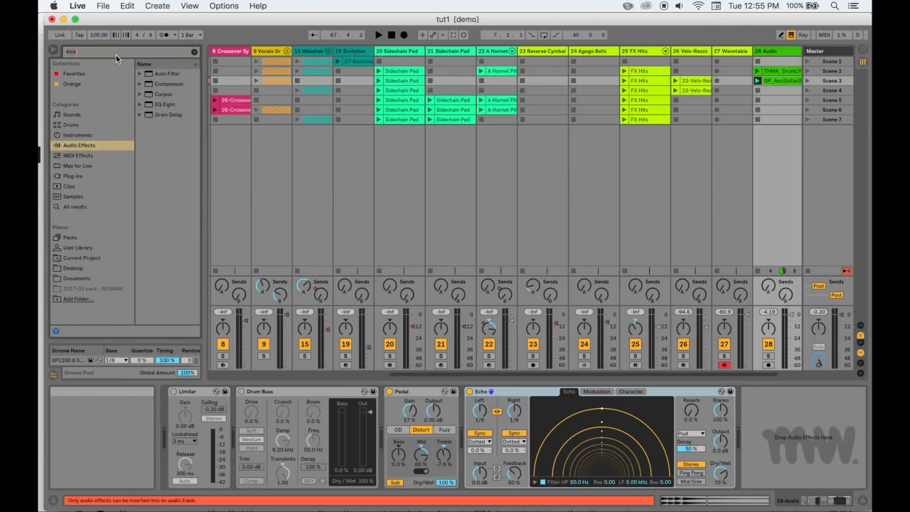
pyautogui.click(78, 197)
pyautogui.click(169, 145)
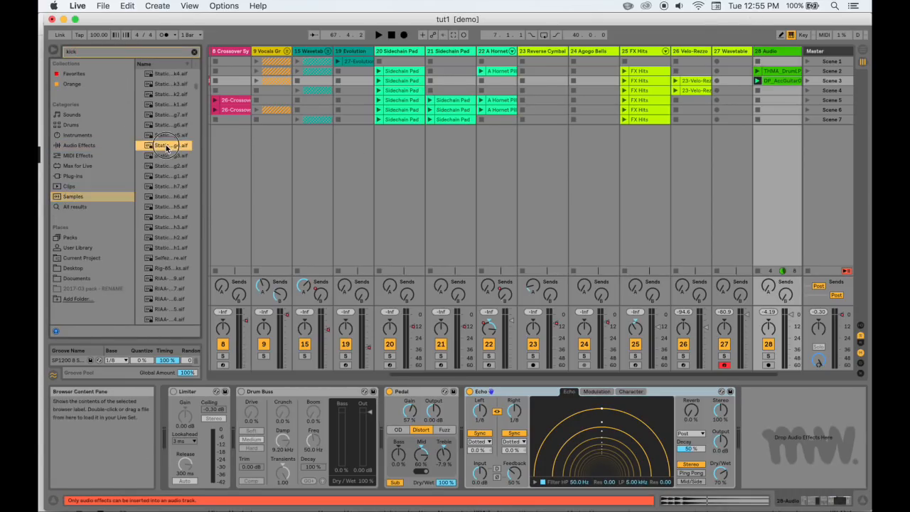
pyautogui.click(166, 248)
pyautogui.scroll(-5, 166, 253)
pyautogui.click(167, 251)
pyautogui.click(167, 269)
pyautogui.click(164, 237)
pyautogui.click(165, 227)
pyautogui.click(159, 216)
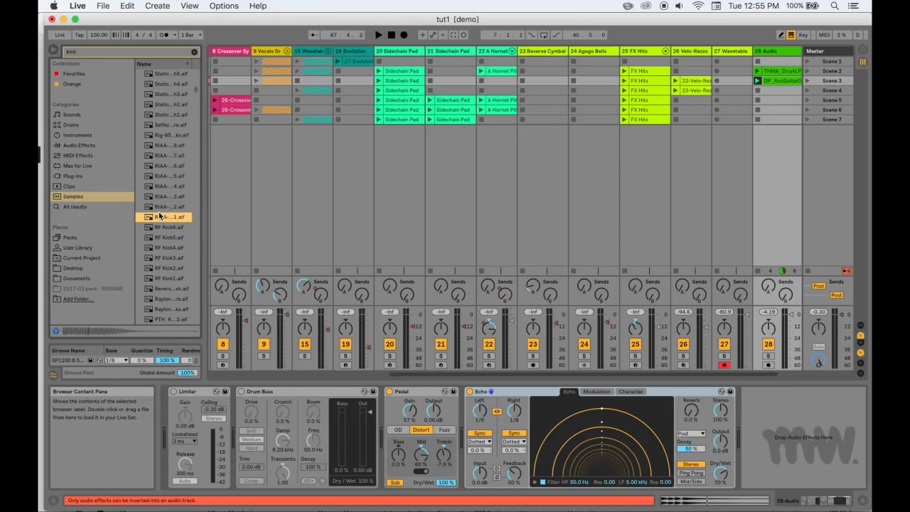
pyautogui.moveTo(160, 218); pyautogui.dragTo(732, 93)
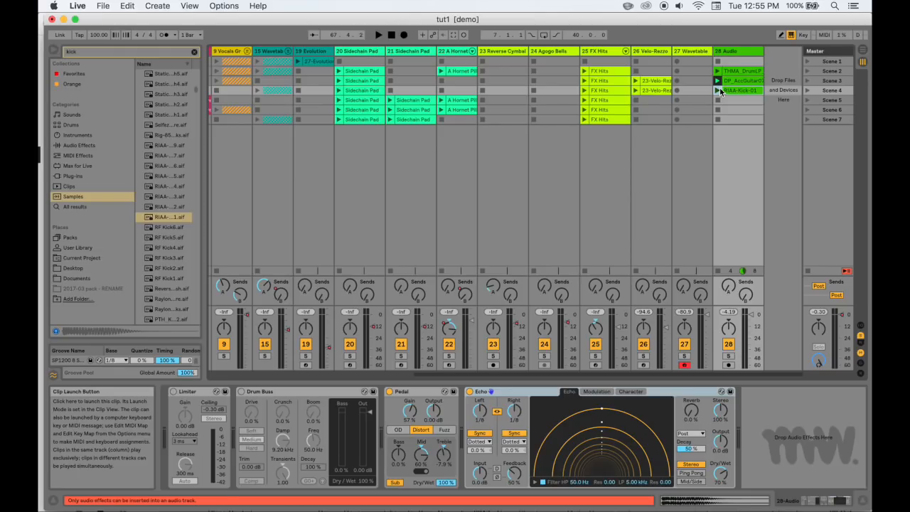
# Launch the kick clip, deactivate Pedal on track 28, and compare the kick with Echo off and on
pyautogui.click(718, 91)
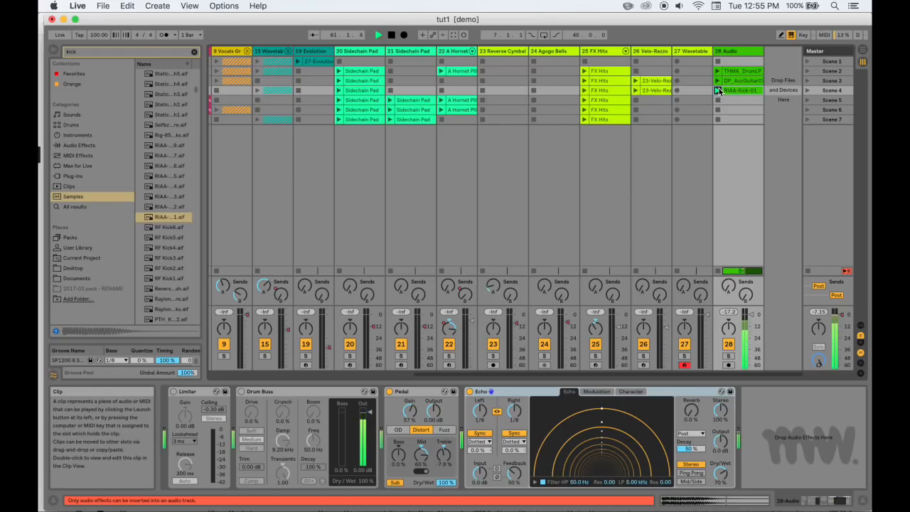
pyautogui.click(469, 392)
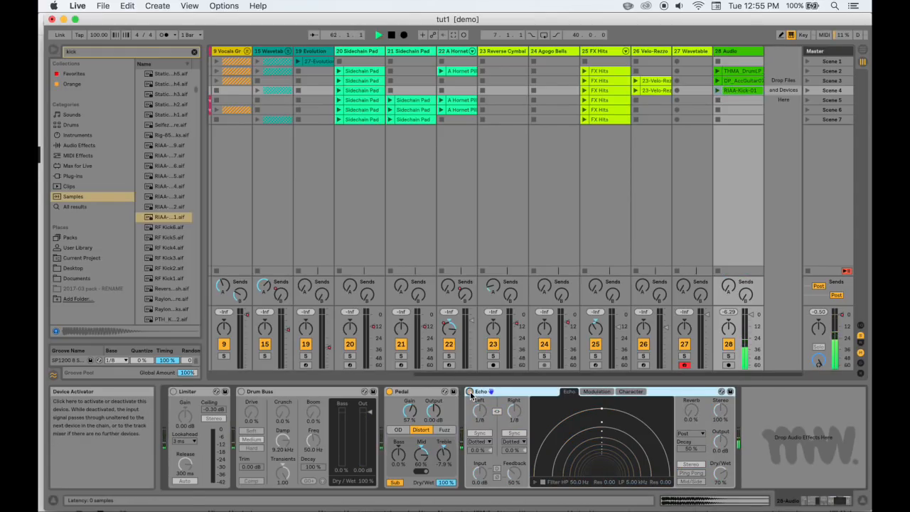
pyautogui.click(389, 393)
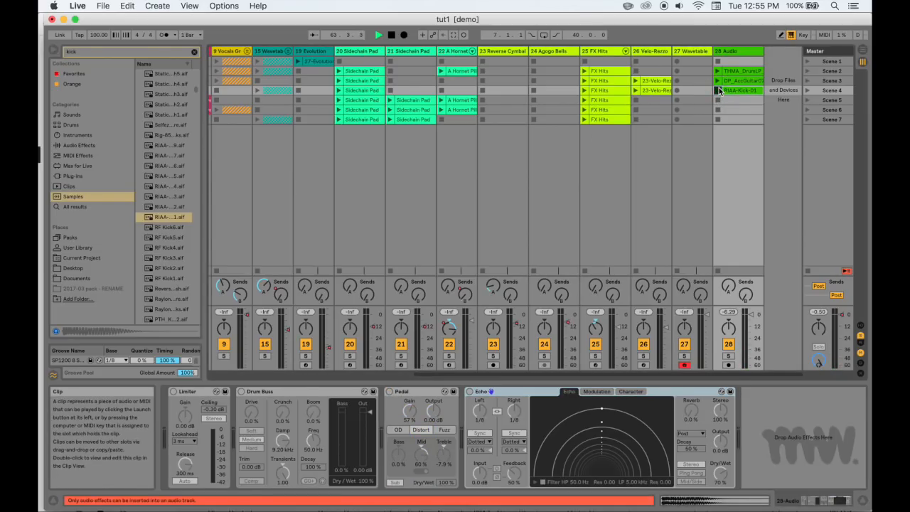
pyautogui.click(717, 90)
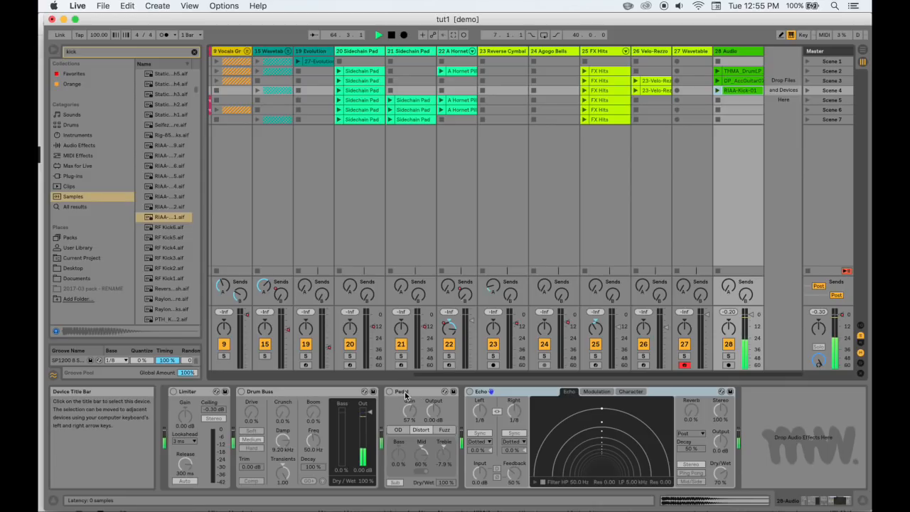
pyautogui.click(469, 391)
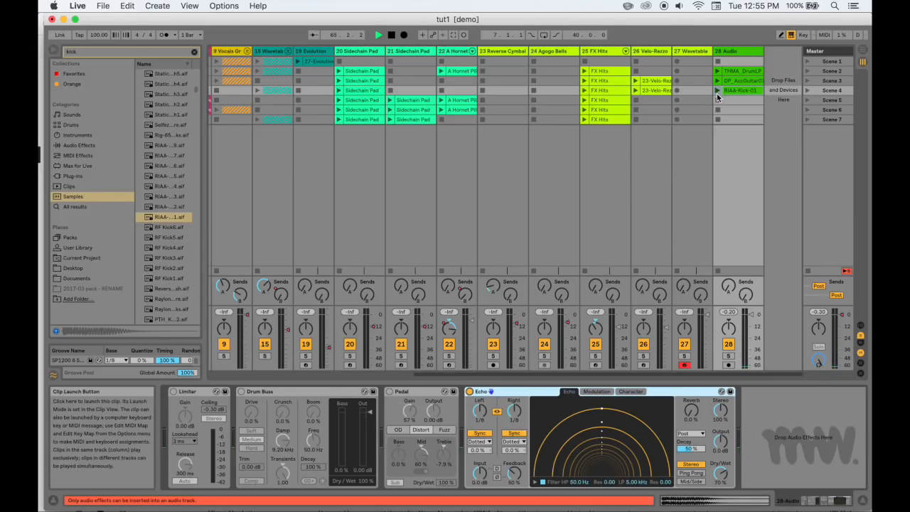
pyautogui.click(717, 91)
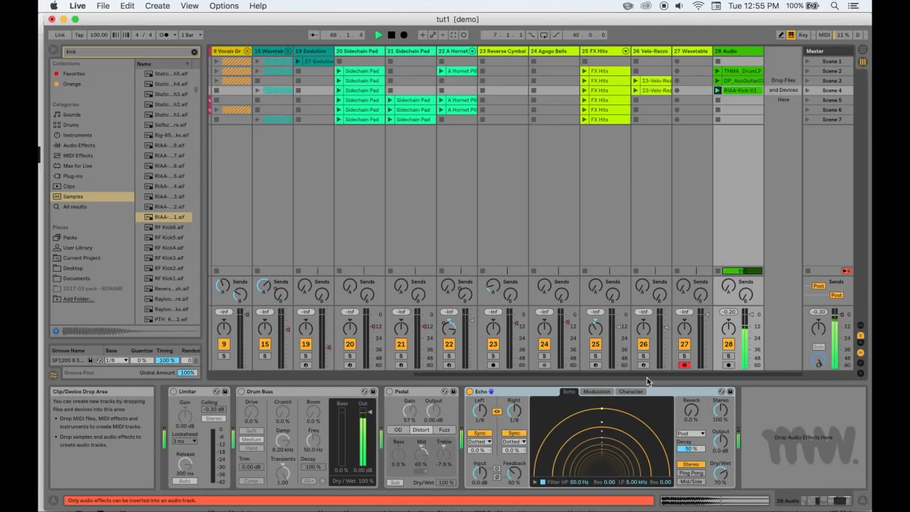
# Enable Warp and Loop for the RIAA-Kick-01 clip and launch it with track 28's devices shown
pyautogui.doubleClick(746, 92)
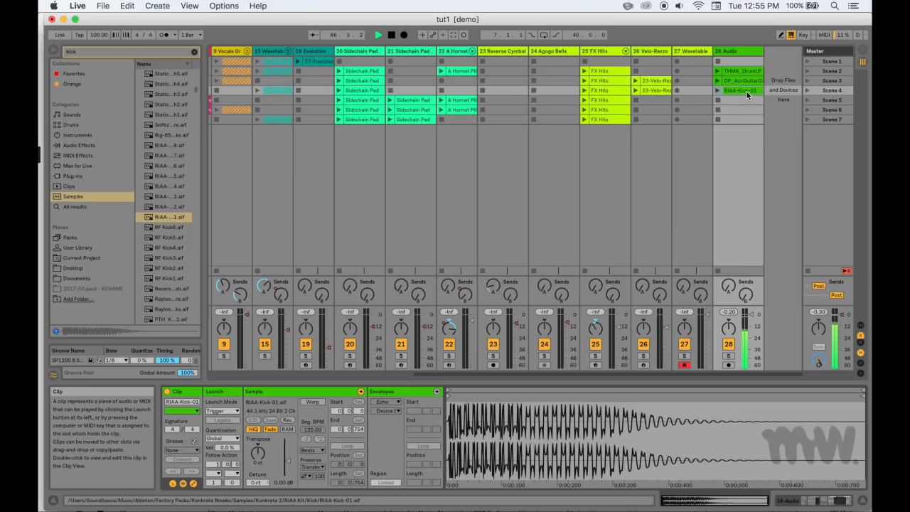
pyautogui.click(314, 402)
pyautogui.click(347, 446)
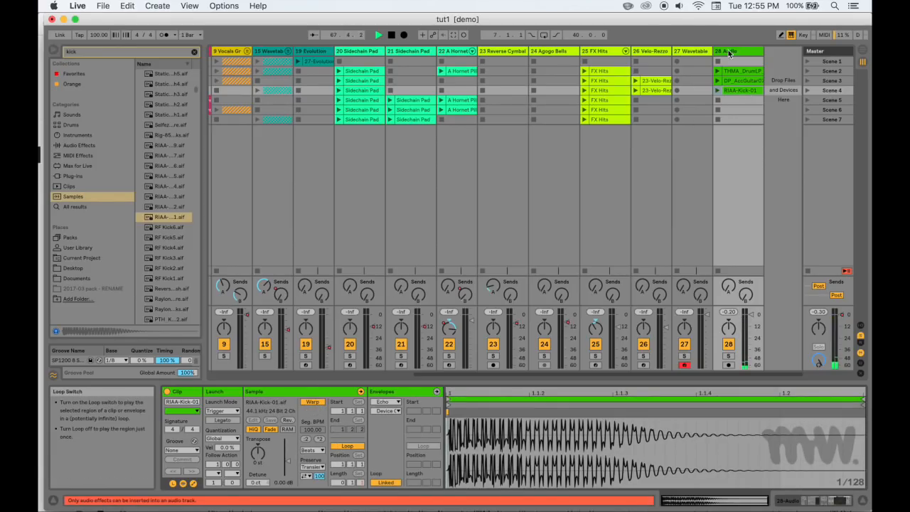
pyautogui.click(729, 52)
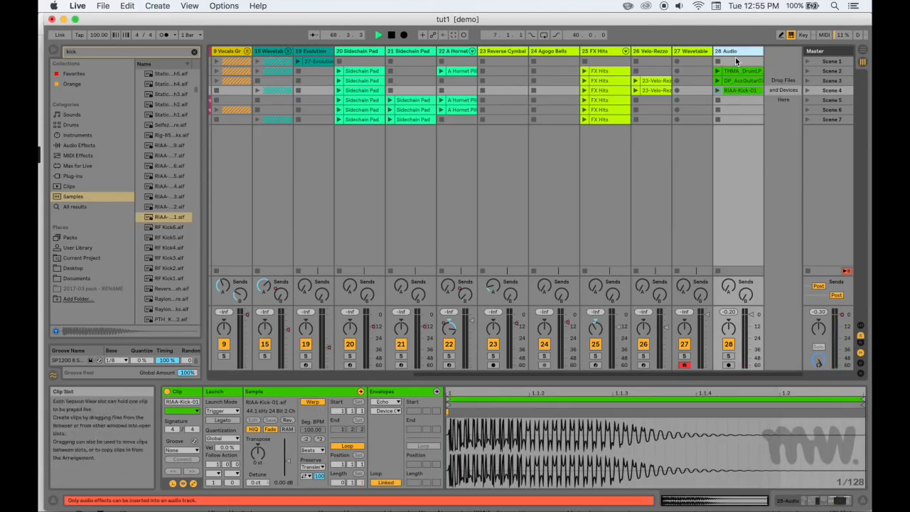
pyautogui.doubleClick(732, 50)
pyautogui.click(718, 92)
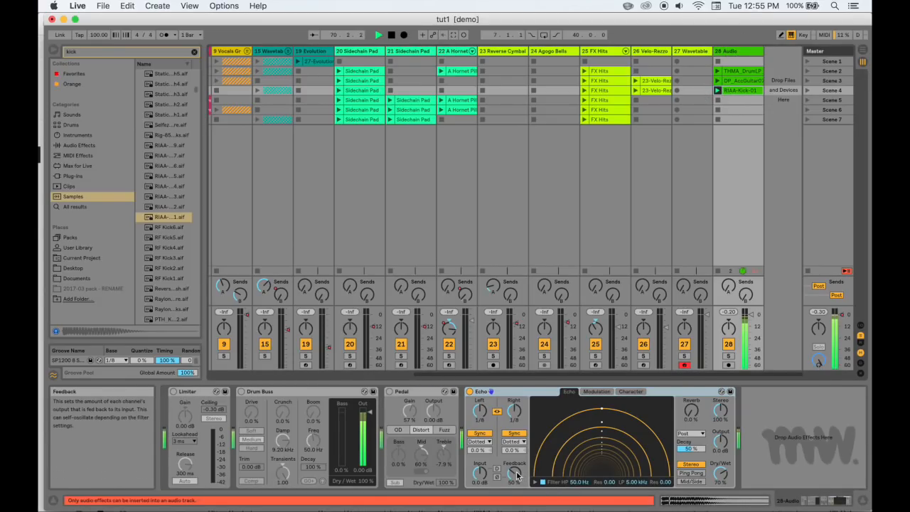
# Stop playback, set Echo's Feedback to 98%, and relaunch the kick clip
pyautogui.press('space')
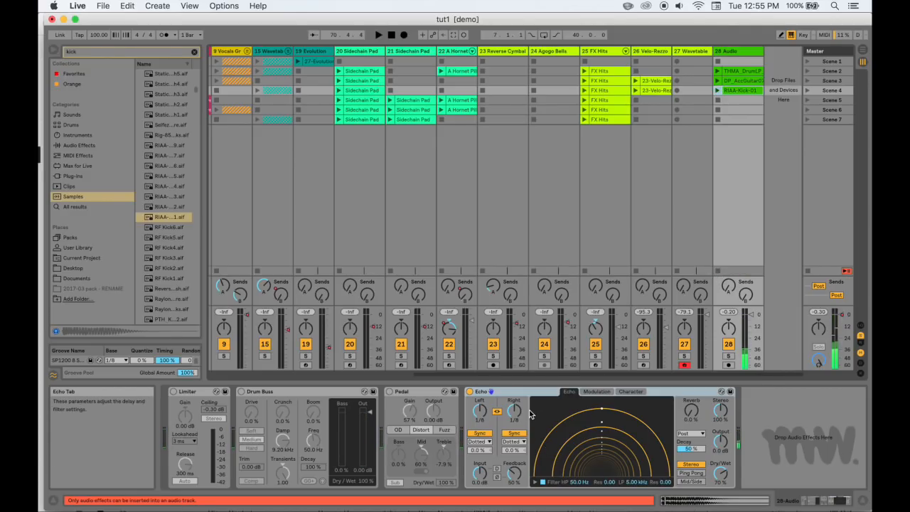
pyautogui.moveTo(513, 472); pyautogui.dragTo(514, 448)
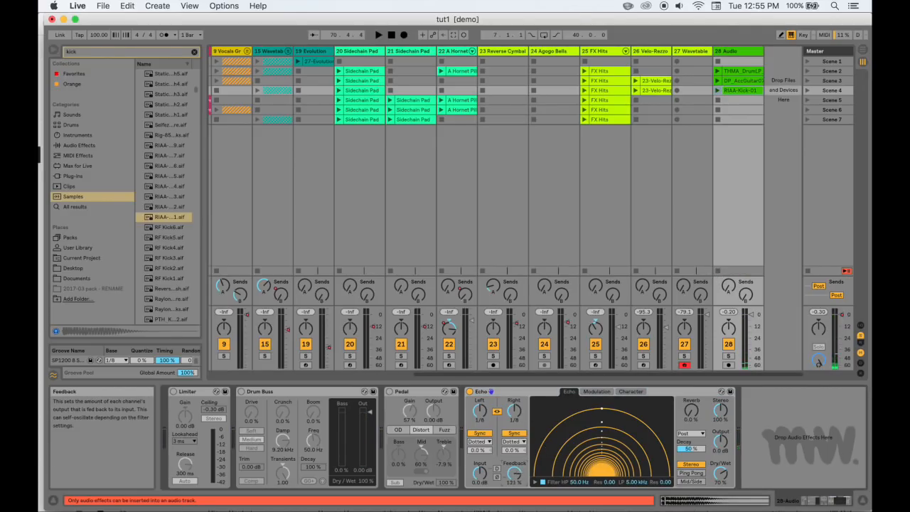
pyautogui.moveTo(511, 474); pyautogui.dragTo(512, 492)
pyautogui.press('space')
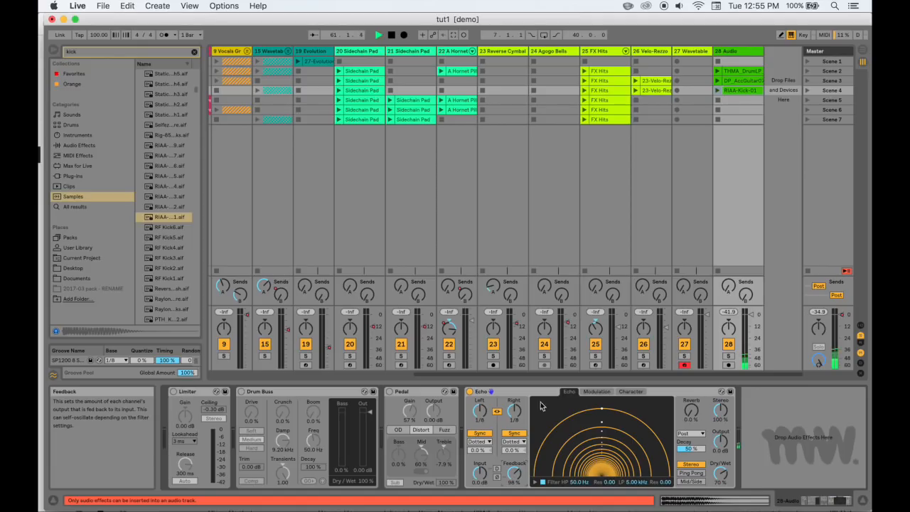
pyautogui.click(718, 91)
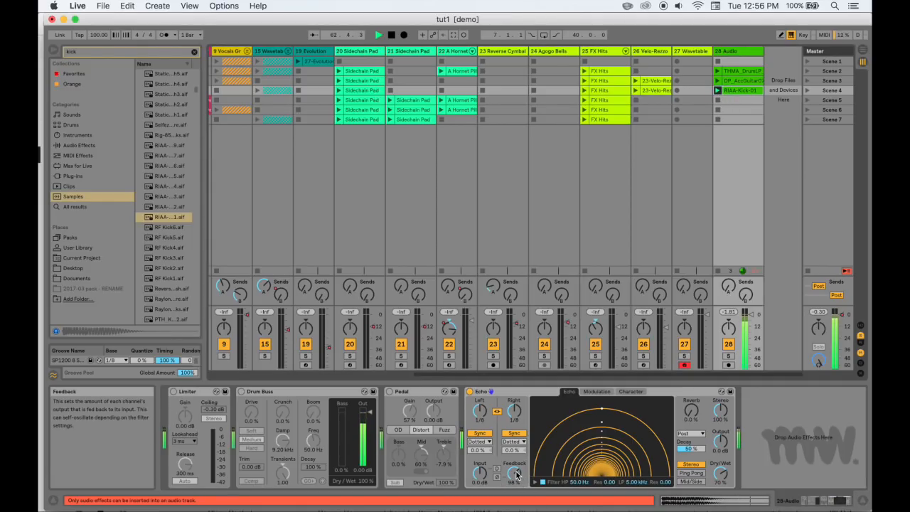
# Set Echo's Reverb to 48%, Dry/Wet to 52%, and both delay channels to 1/4 in Triplet sync mode
pyautogui.moveTo(691, 411); pyautogui.dragTo(691, 402)
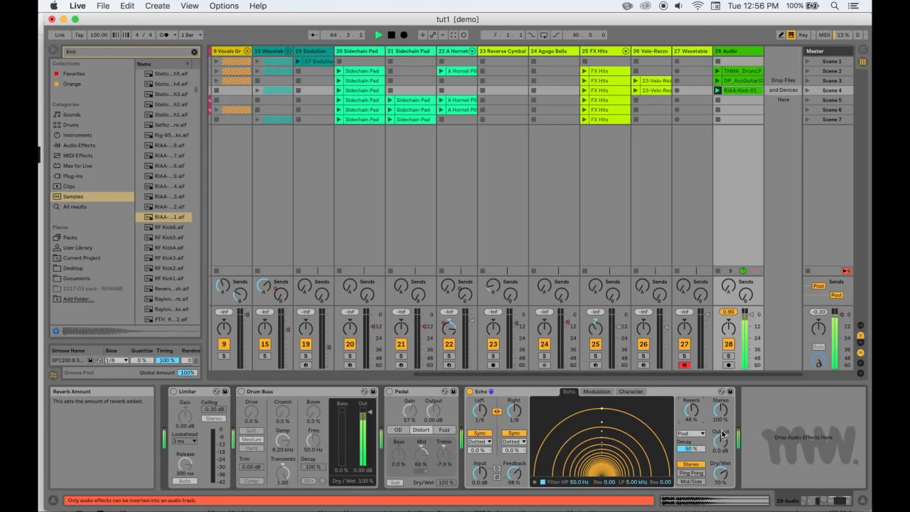
pyautogui.moveTo(720, 473); pyautogui.dragTo(720, 477)
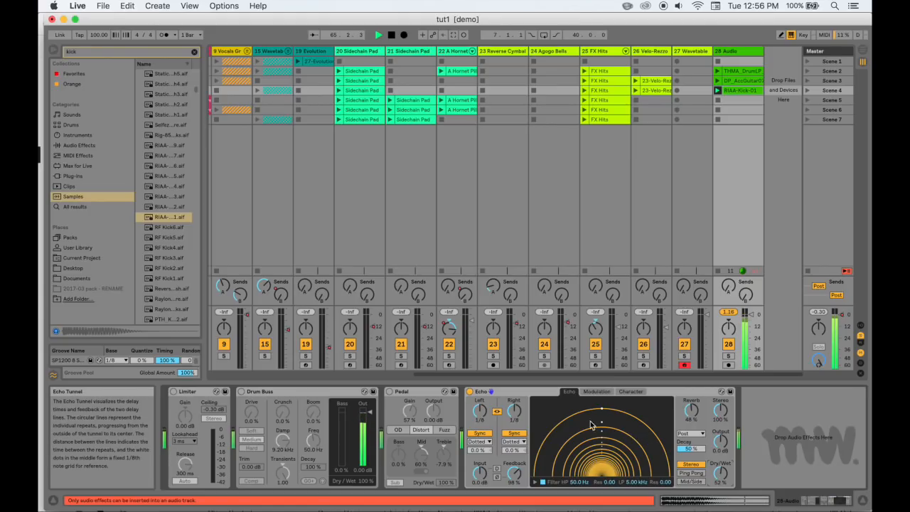
pyautogui.moveTo(511, 414); pyautogui.dragTo(511, 398)
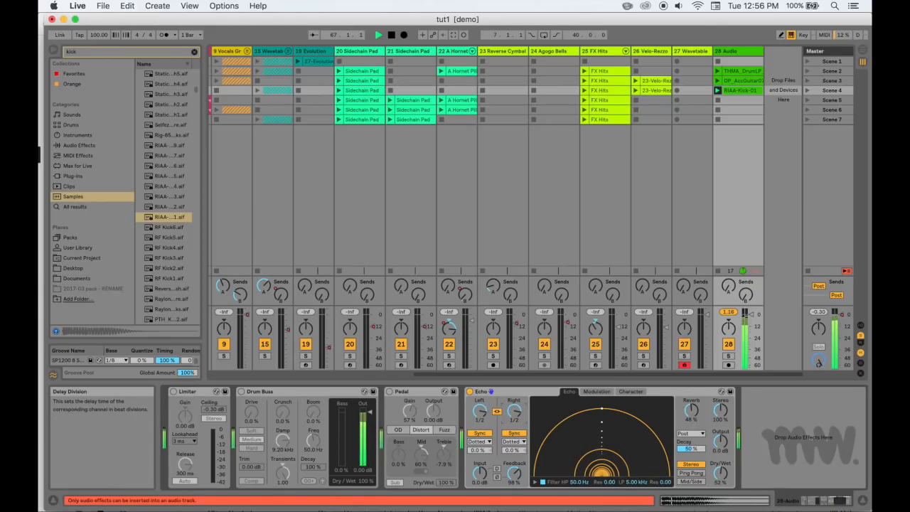
pyautogui.moveTo(513, 411); pyautogui.dragTo(513, 421)
pyautogui.click(513, 442)
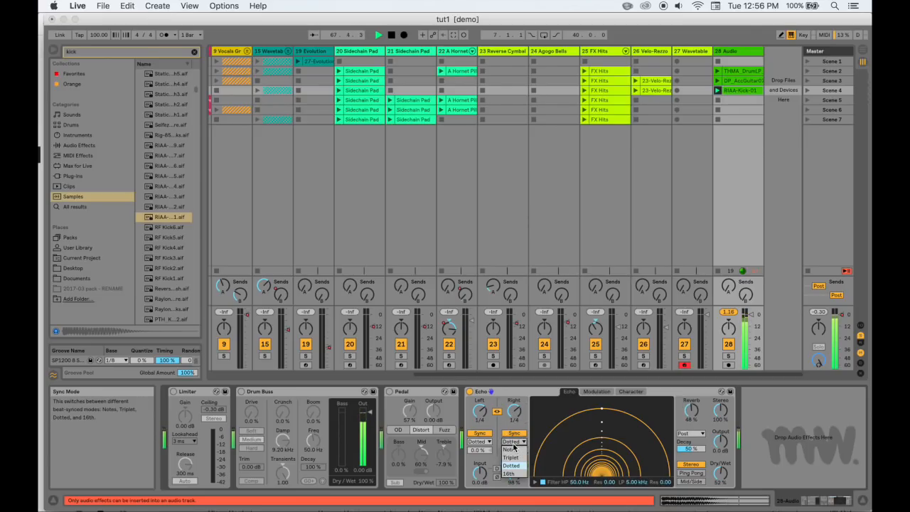
pyautogui.click(511, 457)
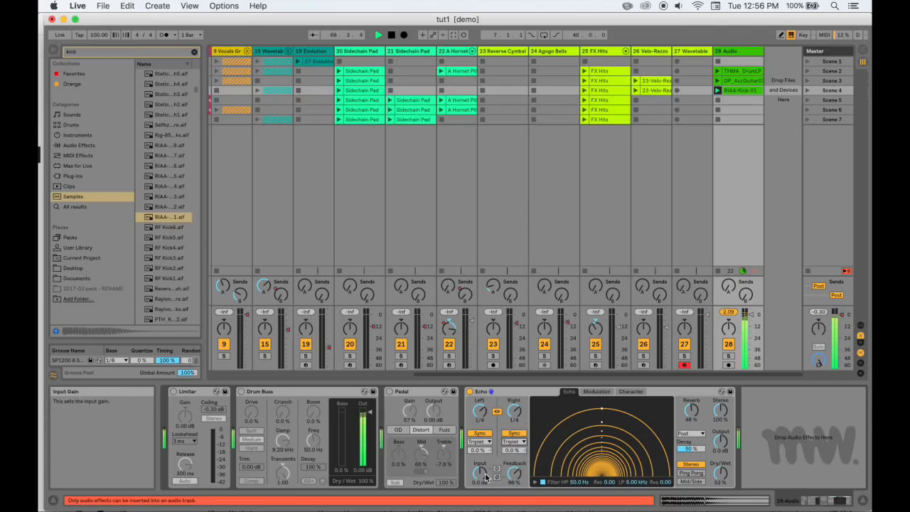
# Set Echo's modulation to a square wave at Rate 6, try the envelope mix, and switch the channel mode to Ping Pong
pyautogui.click(603, 392)
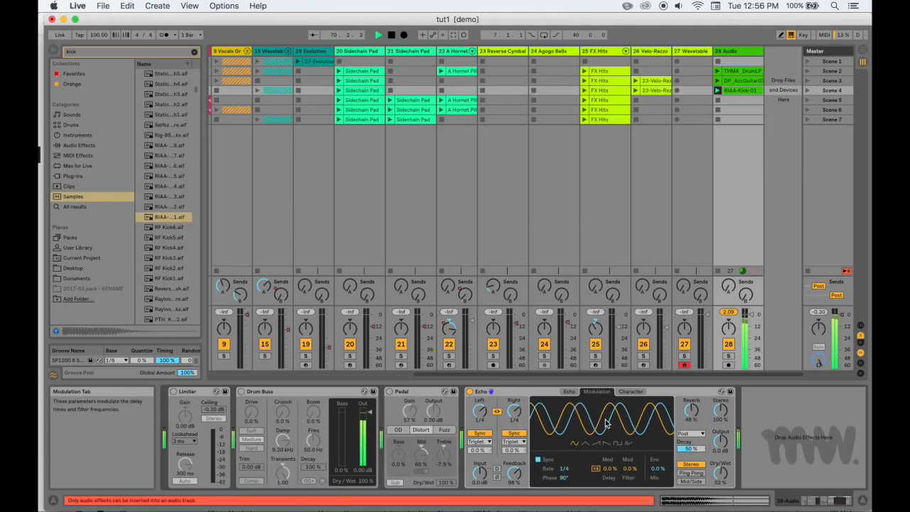
pyautogui.click(620, 443)
pyautogui.moveTo(563, 469); pyautogui.dragTo(563, 455)
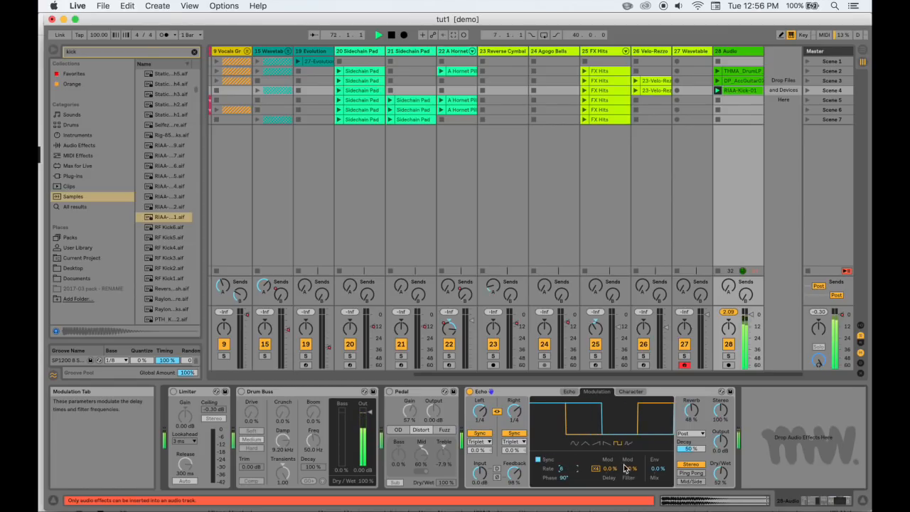
pyautogui.click(654, 470)
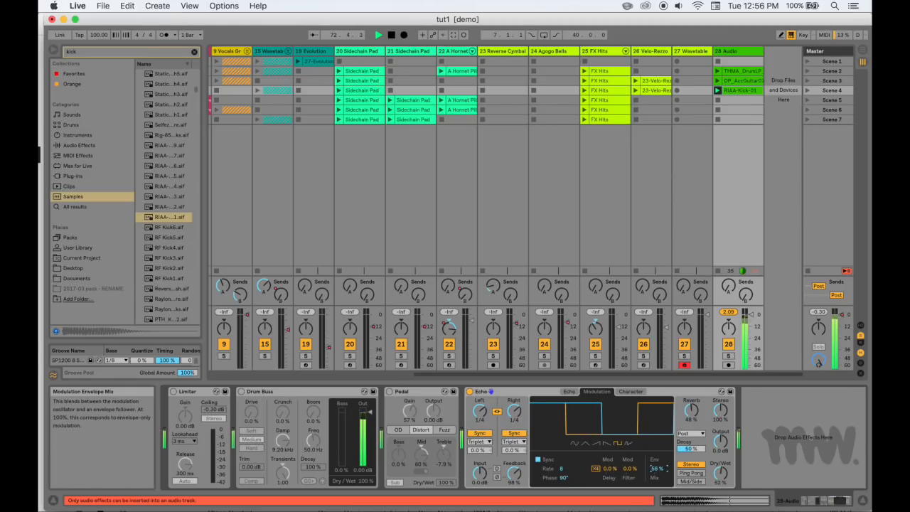
pyautogui.click(695, 474)
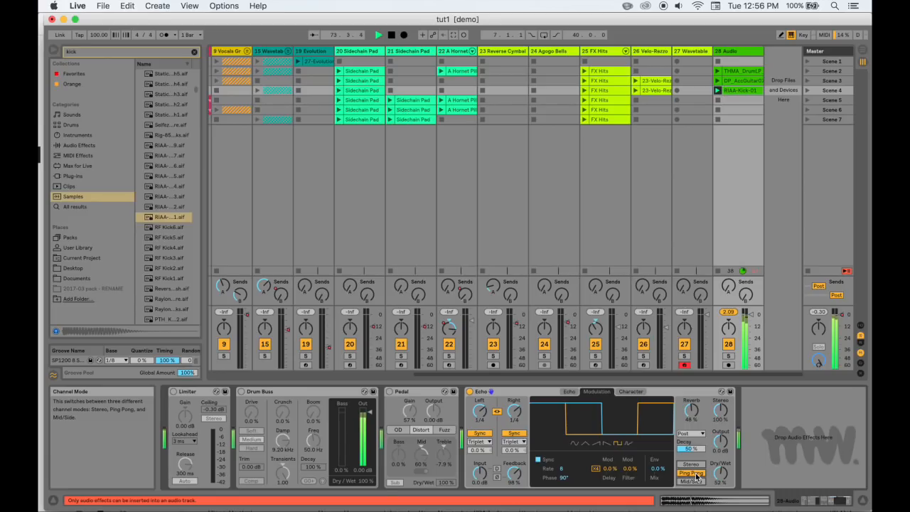
pyautogui.click(693, 482)
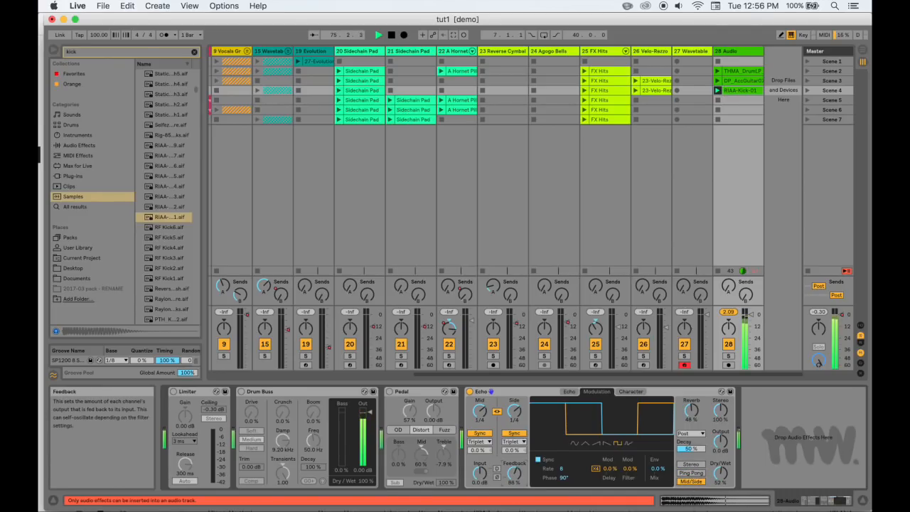
pyautogui.moveTo(513, 473); pyautogui.dragTo(513, 479)
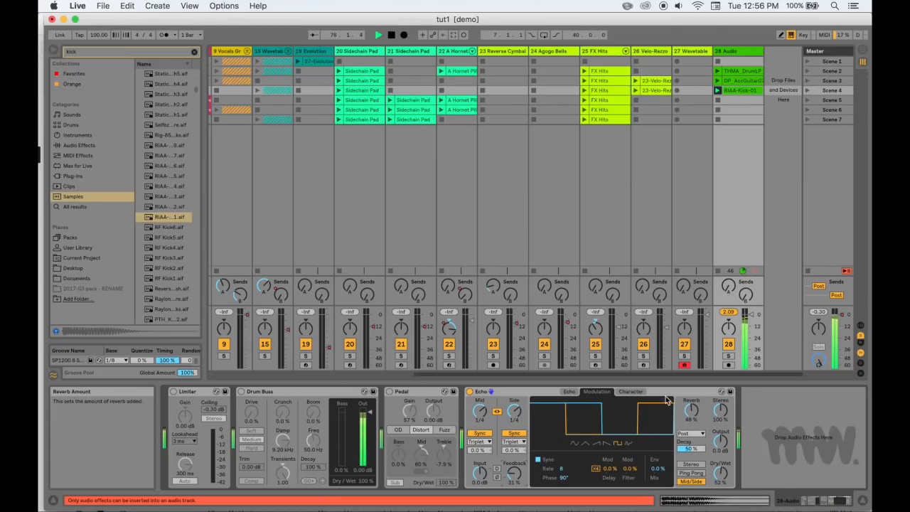
# Set the RIAA-Kick-01 clip's loop length to one bar and relaunch the clip
pyautogui.click(753, 90)
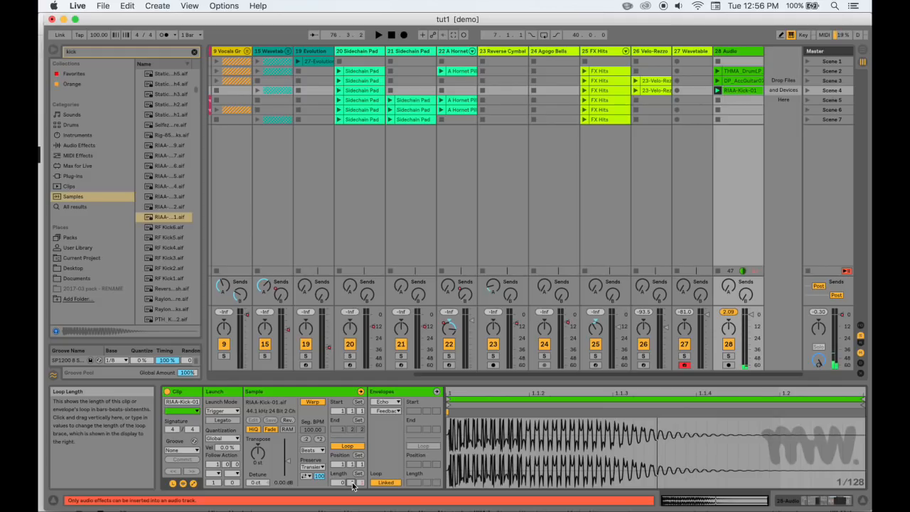
pyautogui.moveTo(352, 484); pyautogui.dragTo(353, 475)
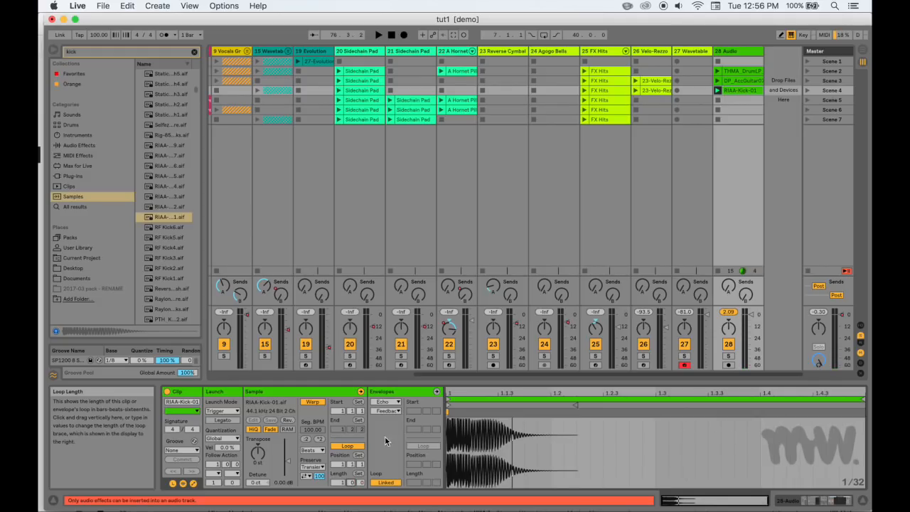
pyautogui.click(717, 93)
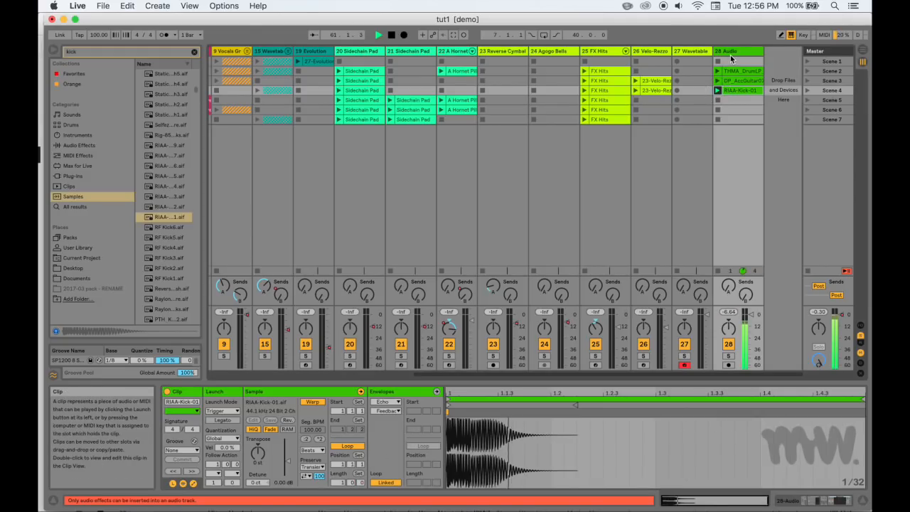
# Raise Echo's Feedback to 90% and enable Wobble in its Character settings with an Amount of 93%
pyautogui.click(732, 49)
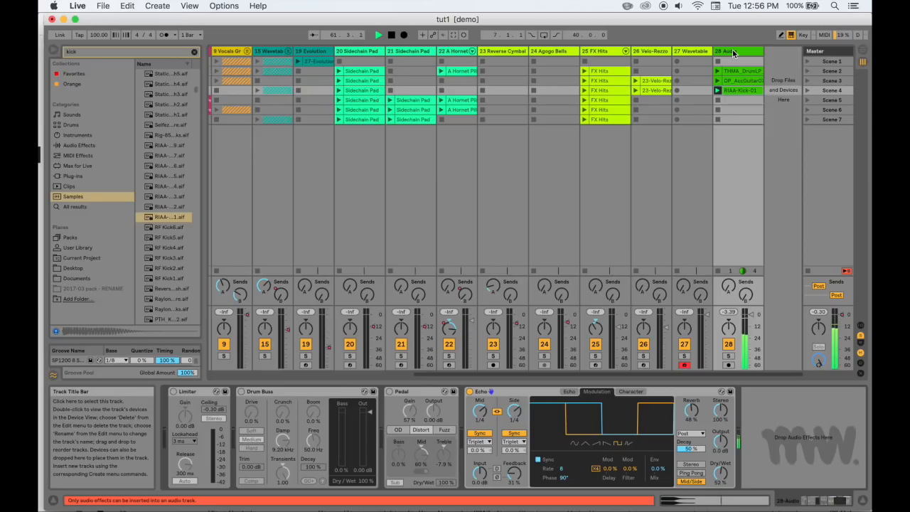
pyautogui.click(630, 391)
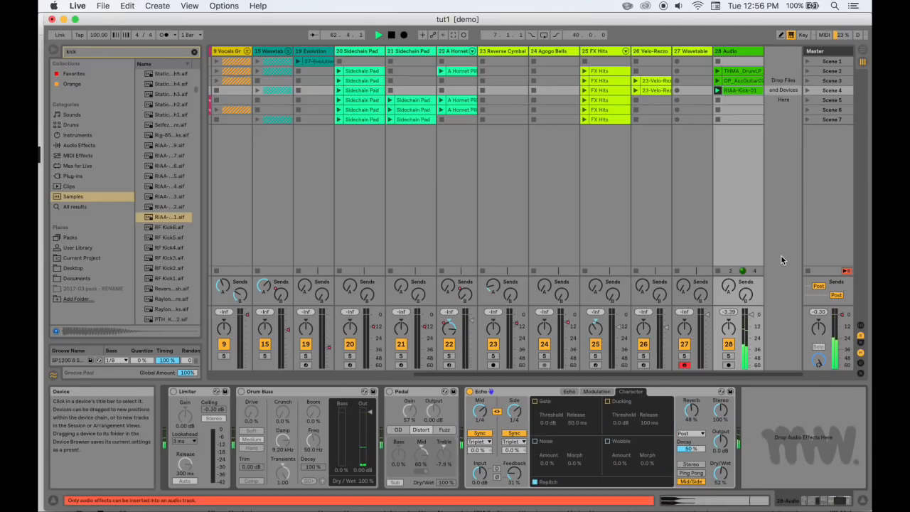
pyautogui.moveTo(513, 473); pyautogui.dragTo(514, 441)
pyautogui.click(601, 391)
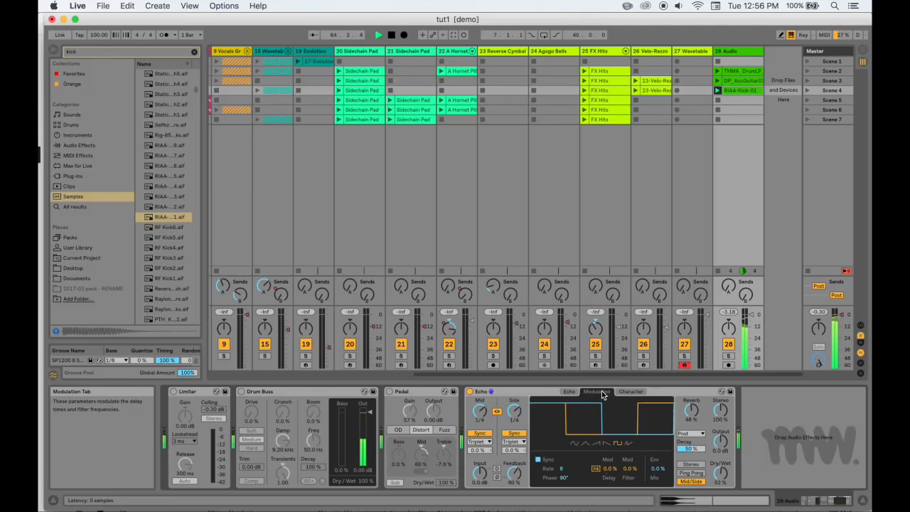
pyautogui.click(569, 391)
pyautogui.click(637, 394)
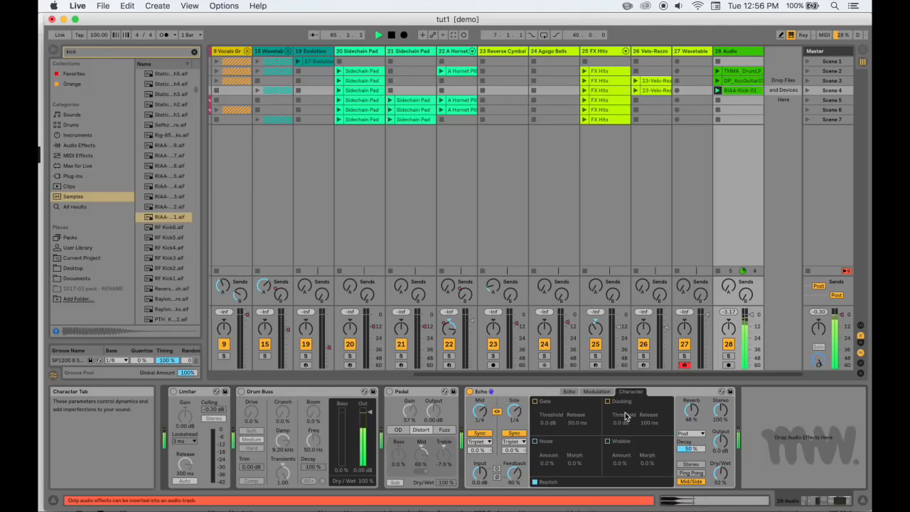
pyautogui.moveTo(618, 463); pyautogui.dragTo(617, 409)
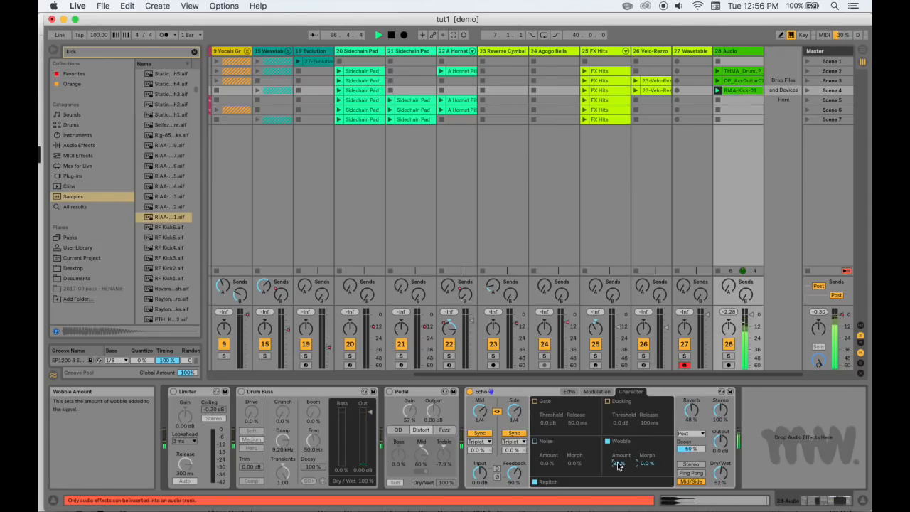
# Search the audio effects for "grain delay" and add Grain Delay after Echo on the kick's track
pyautogui.click(194, 51)
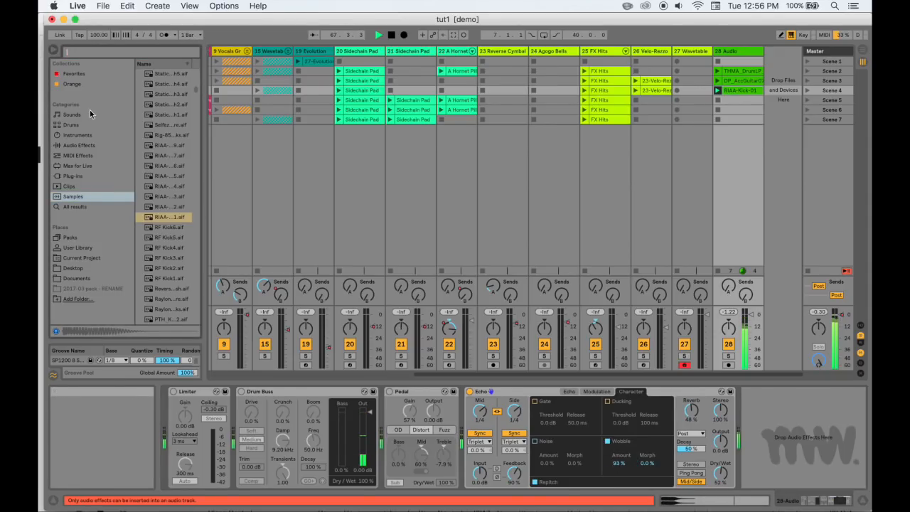
pyautogui.click(84, 146)
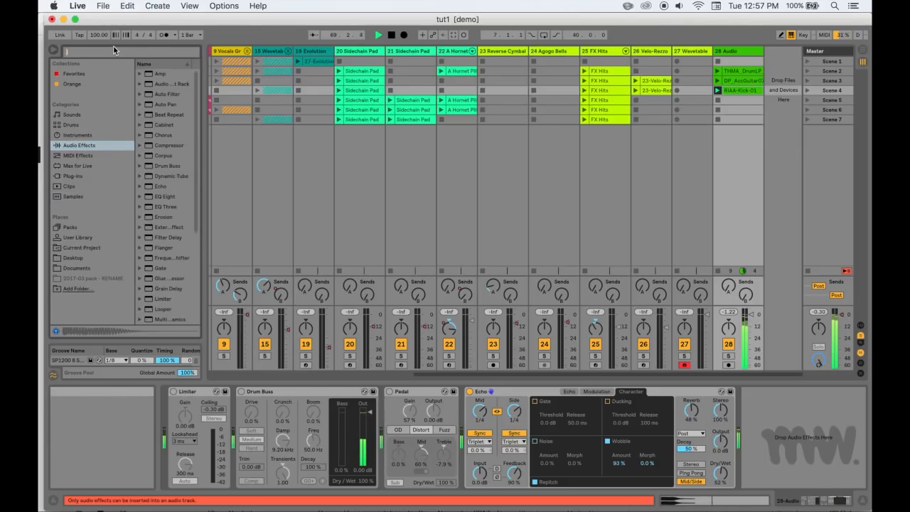
pyautogui.write('grain delay')
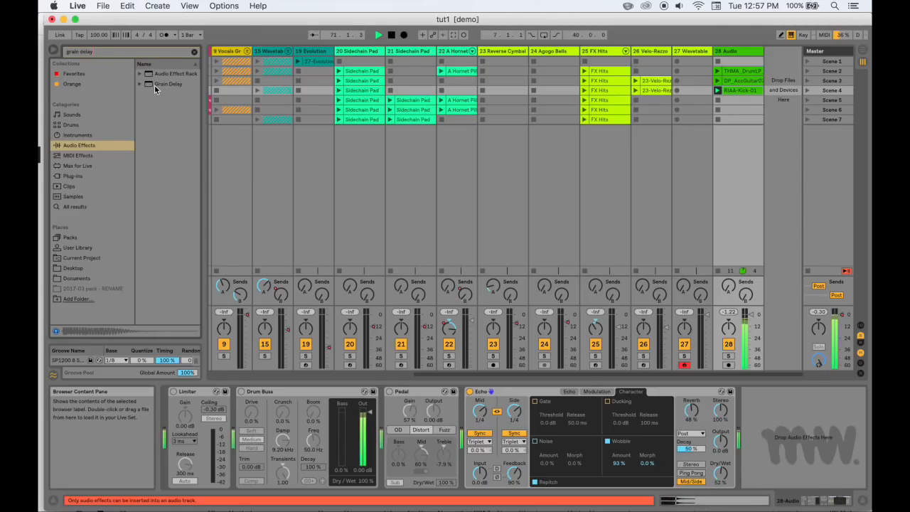
pyautogui.moveTo(156, 84); pyautogui.dragTo(703, 416)
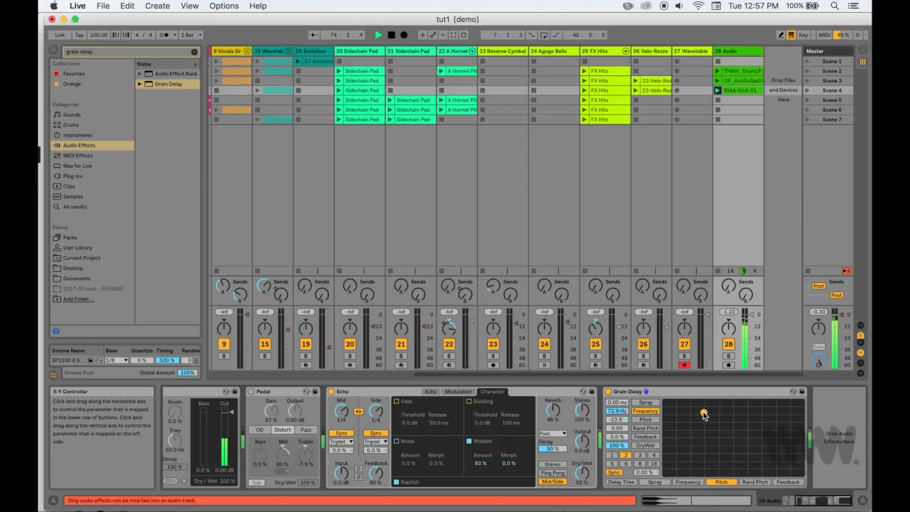
# Set Grain Delay's Frequency to 150 Hz, Pitch to -15.6, Feedback to 95% and Spray to 500 ms with its X-Y controller
pyautogui.moveTo(704, 416); pyautogui.dragTo(724, 442)
pyautogui.click(787, 483)
pyautogui.moveTo(667, 442); pyautogui.dragTo(764, 403)
pyautogui.click(646, 402)
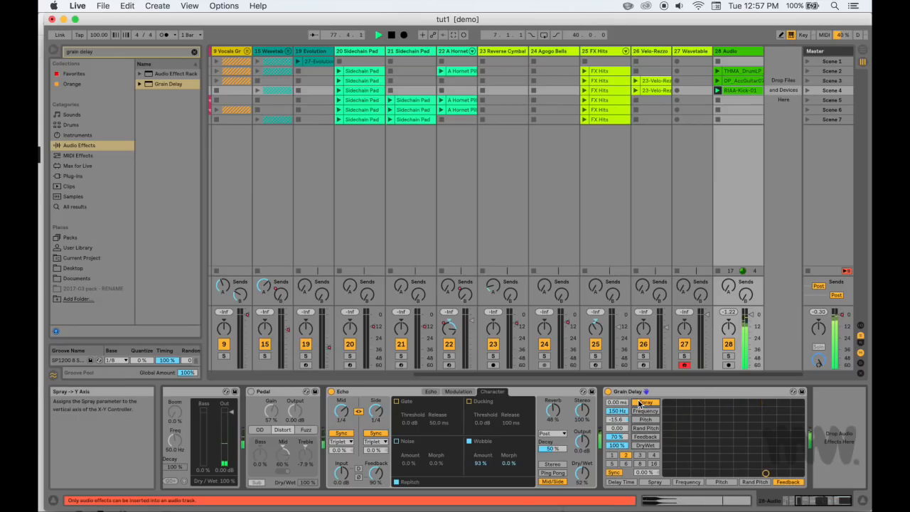
pyautogui.moveTo(765, 472); pyautogui.dragTo(801, 402)
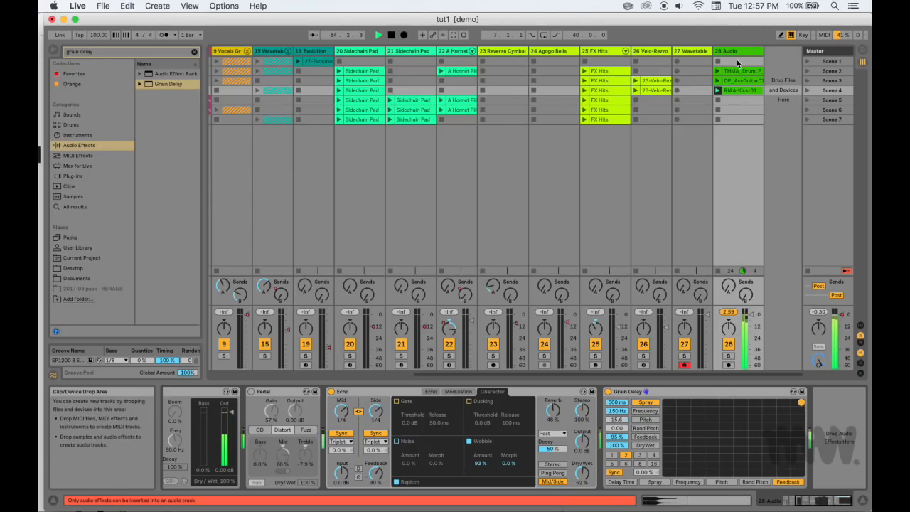
# Stop the kick clip and move Grain Delay between Pedal and Echo in the device chain
pyautogui.click(718, 119)
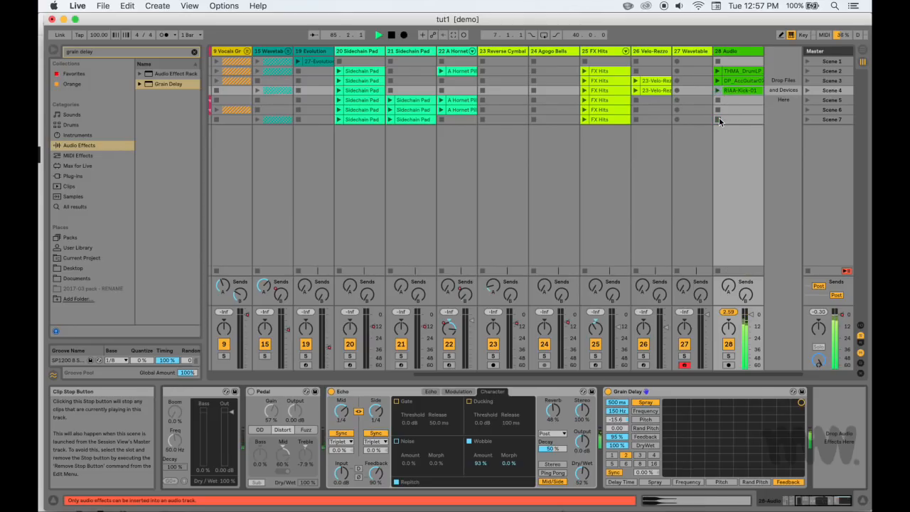
pyautogui.click(413, 392)
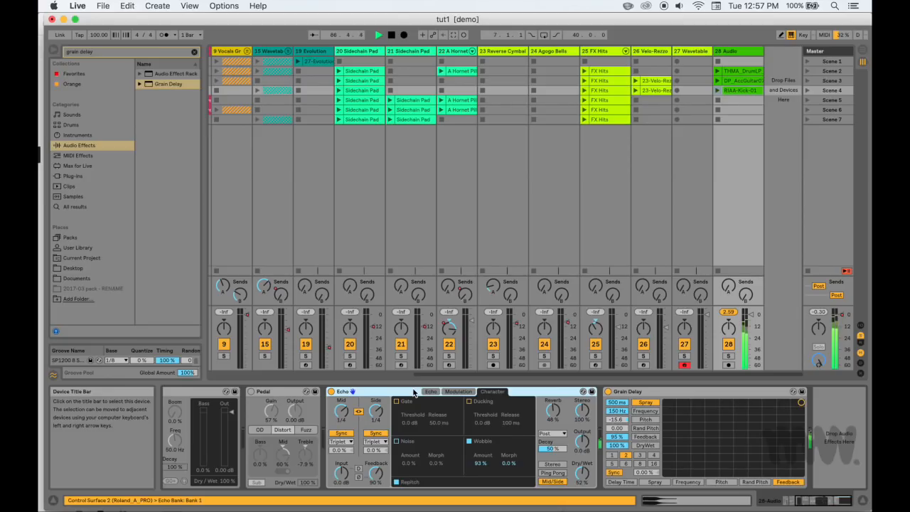
pyautogui.click(682, 393)
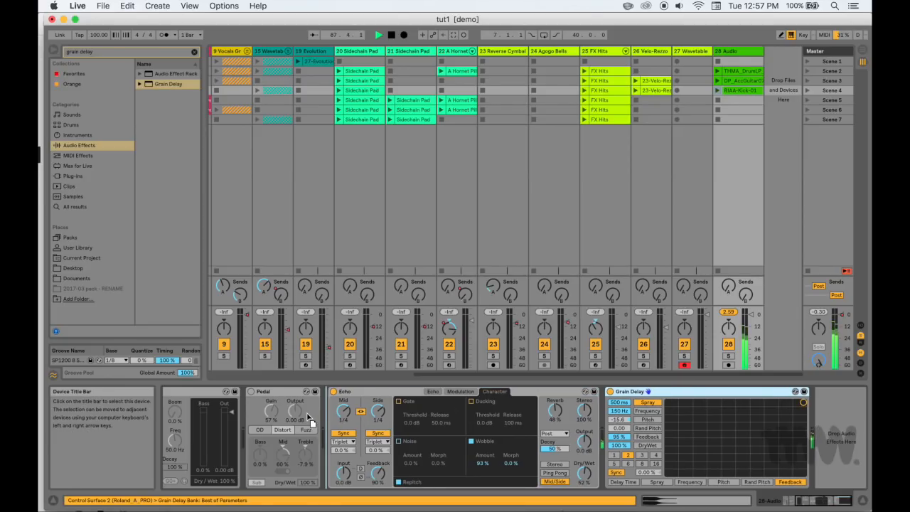
pyautogui.moveTo(313, 412); pyautogui.dragTo(316, 409)
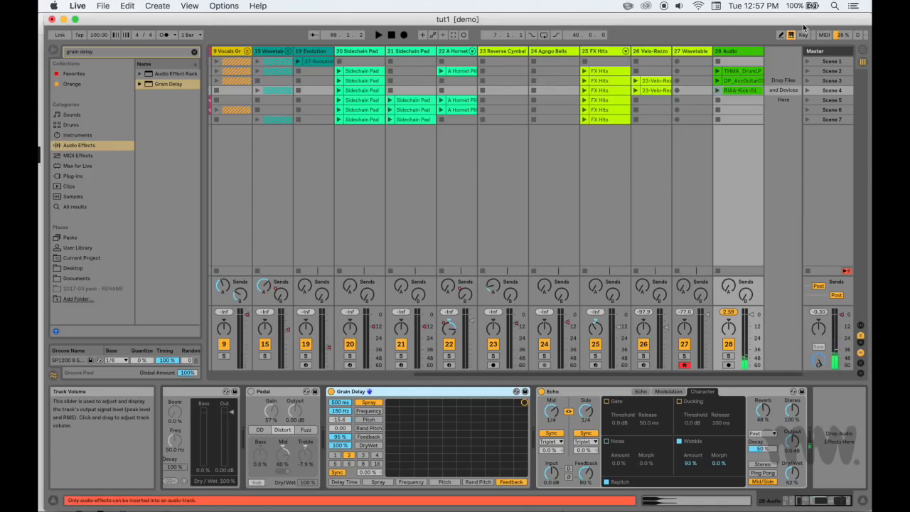
# Relaunch the kick clip and set Grain Delay's Random Pitch to 80 and Feedback to 12% with Random Pitch on the vertical axis
pyautogui.click(718, 91)
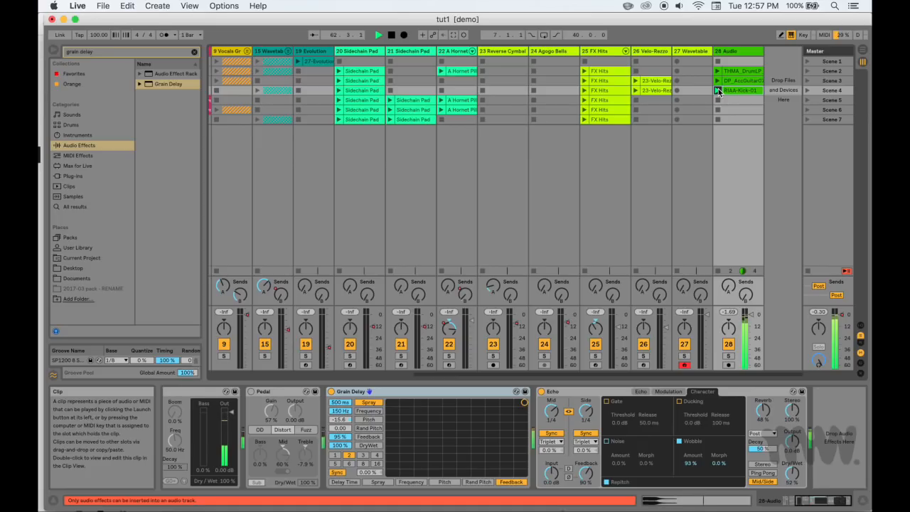
pyautogui.click(372, 429)
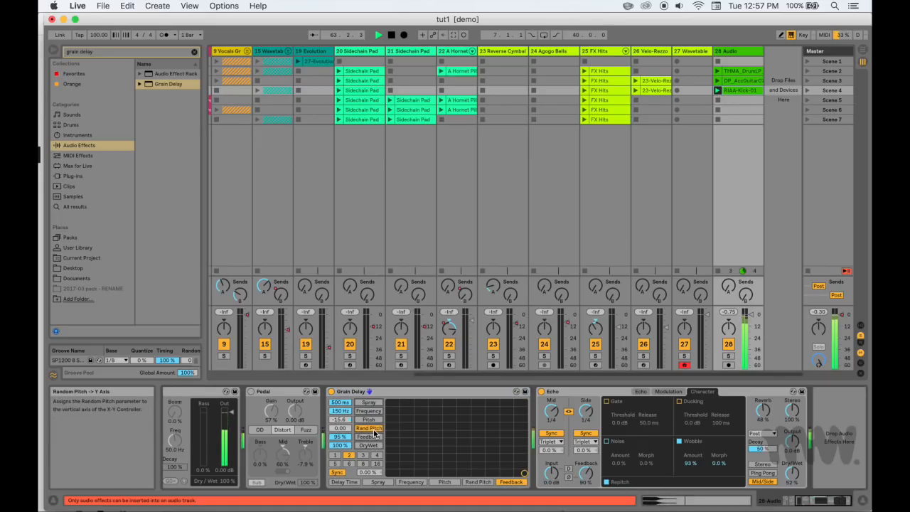
pyautogui.moveTo(473, 431); pyautogui.dragTo(405, 423)
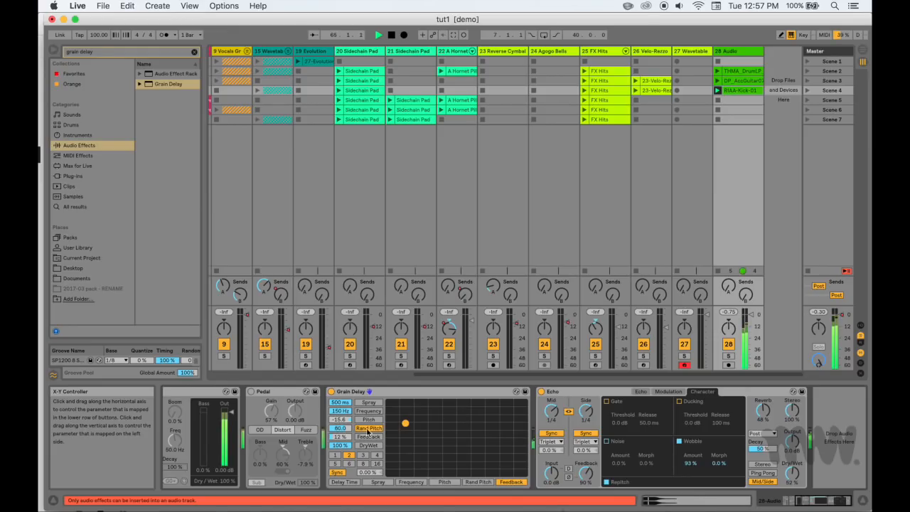
pyautogui.click(251, 390)
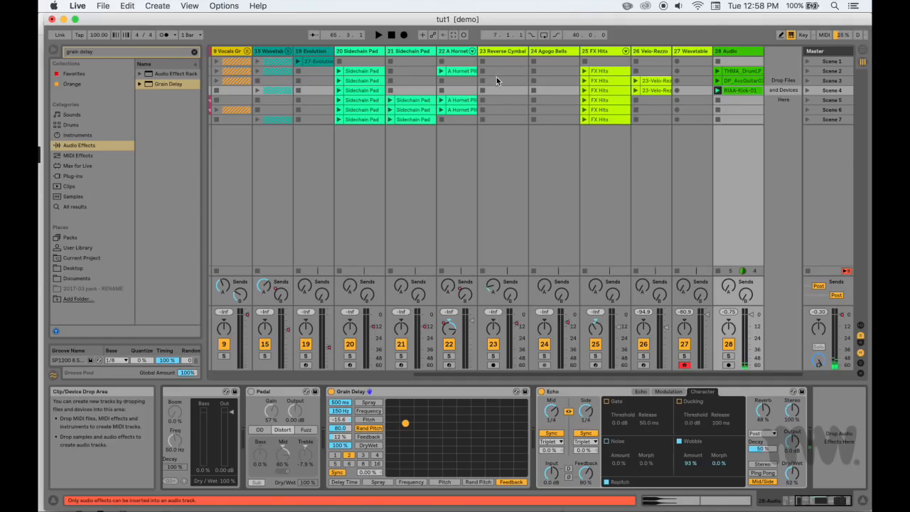
# Group the Reverse Cymbal and Agogo Bells tracks, and nest that group with the A Hornet Pillow track in a second group
pyautogui.click(512, 54)
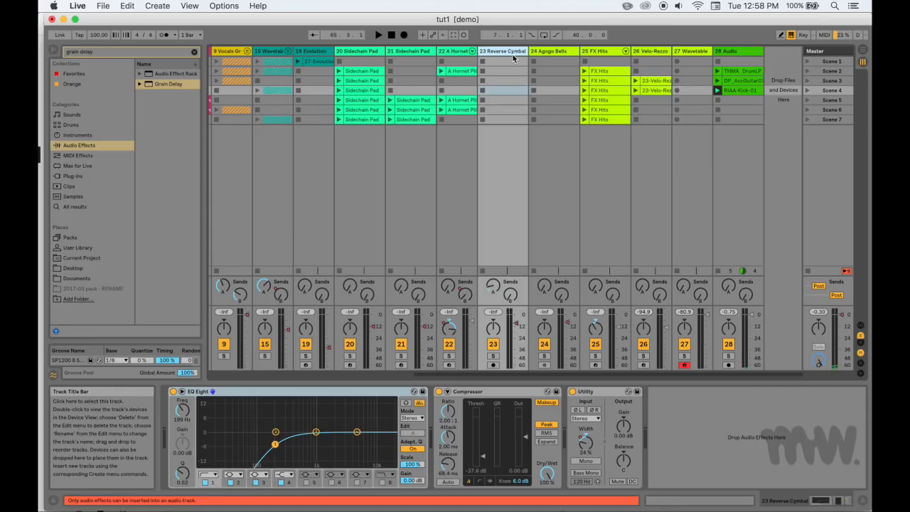
pyautogui.click(569, 54)
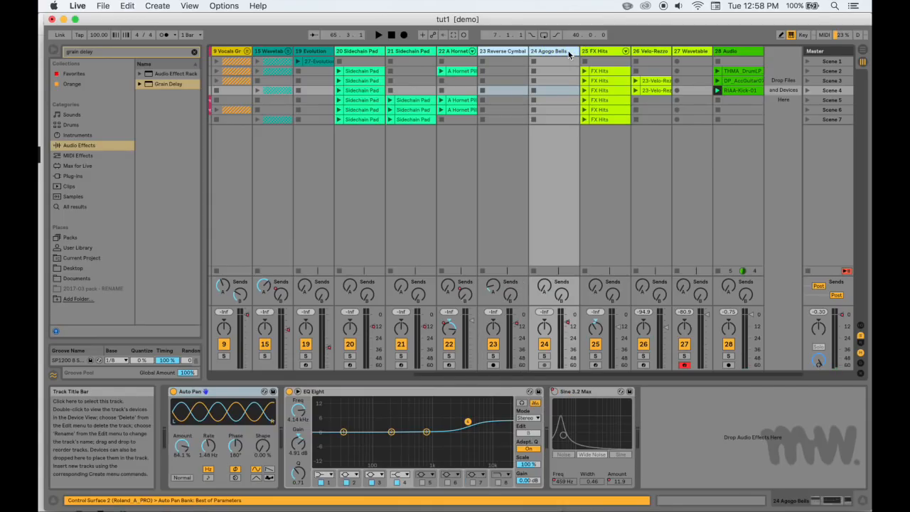
pyautogui.press('super+g')
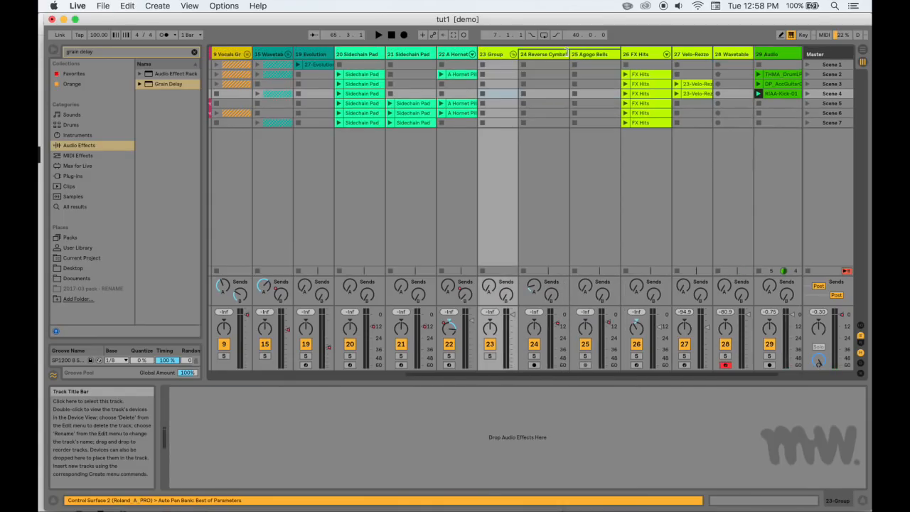
pyautogui.click(452, 55)
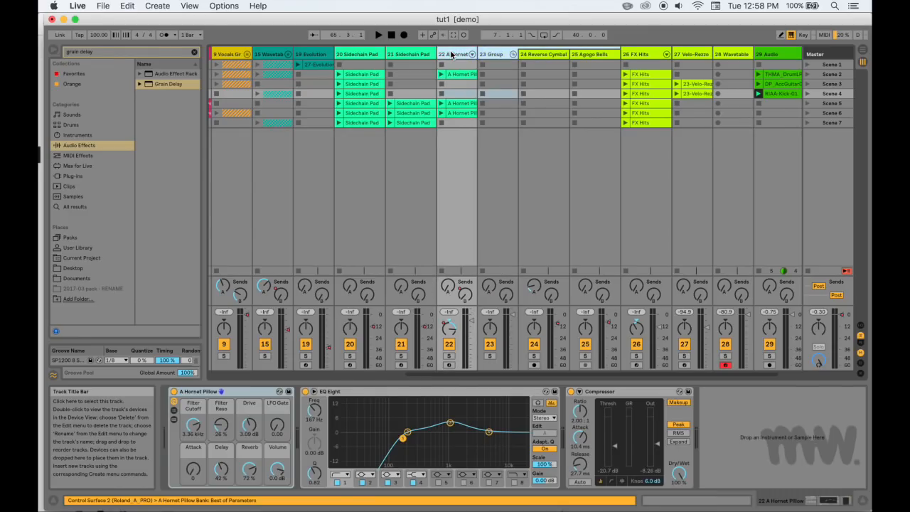
pyautogui.press('super+g')
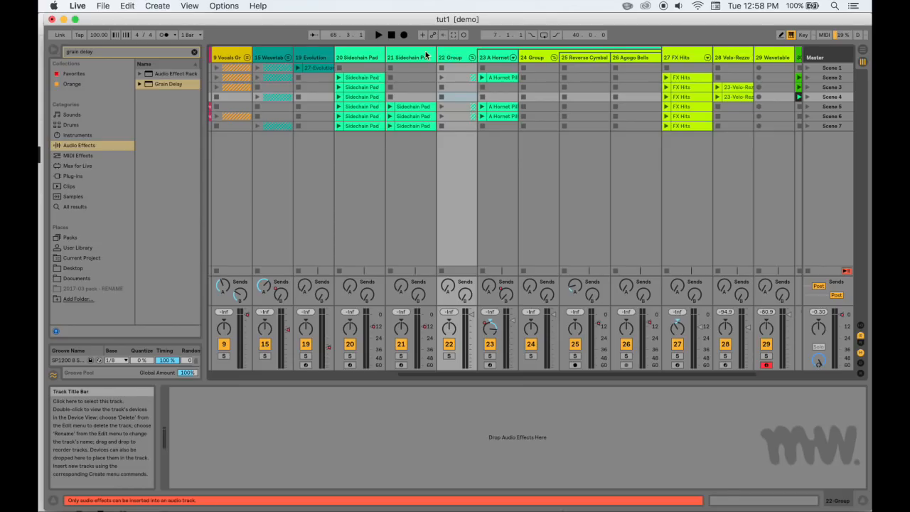
# Group the tracks from Evolution through the nested group, and enclose the result in one more group level
pyautogui.click(359, 57)
pyautogui.click(298, 60)
pyautogui.press('super+g')
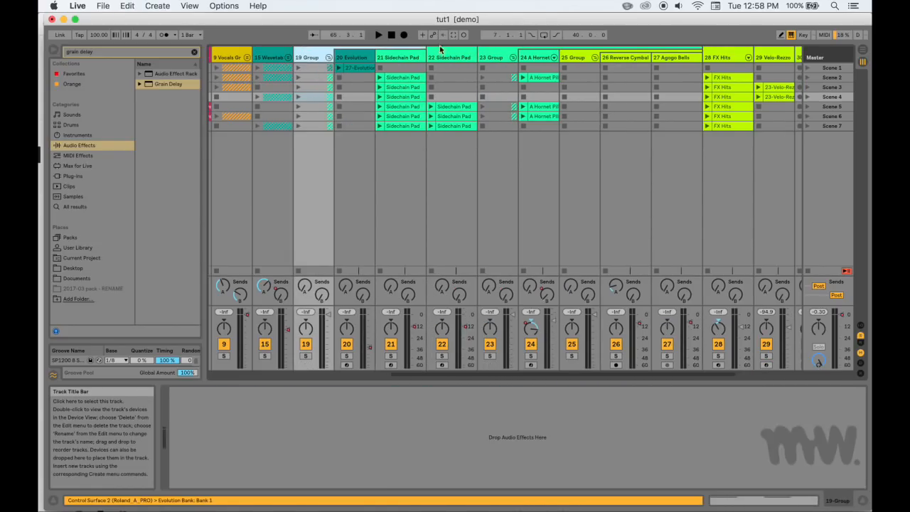
pyautogui.click(507, 55)
pyautogui.press('super+g')
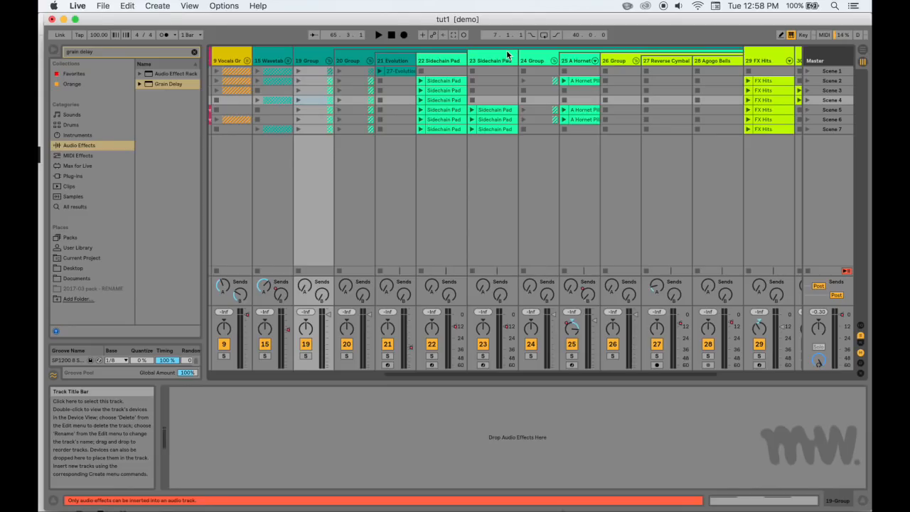
# Undo all of the new nested track groupings
pyautogui.hscroll(-5, 462, 84)
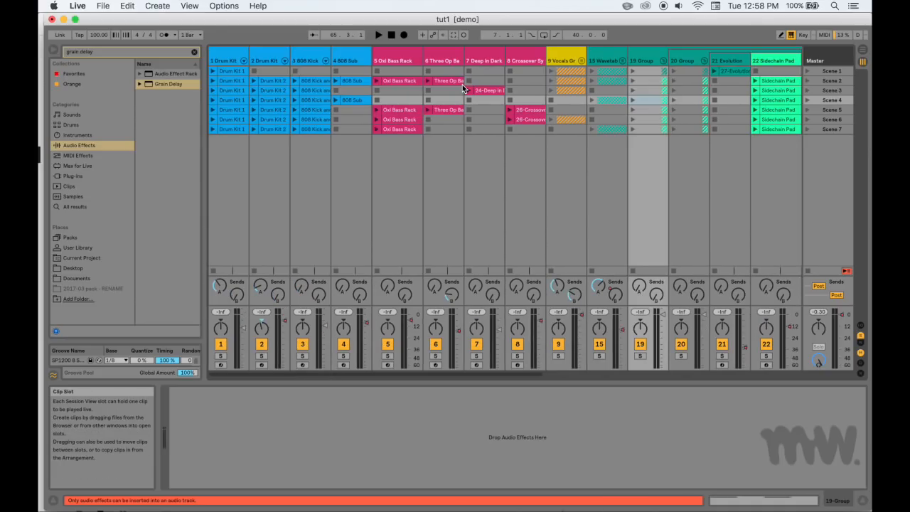
pyautogui.hscroll(5, 462, 85)
pyautogui.press('super+z')
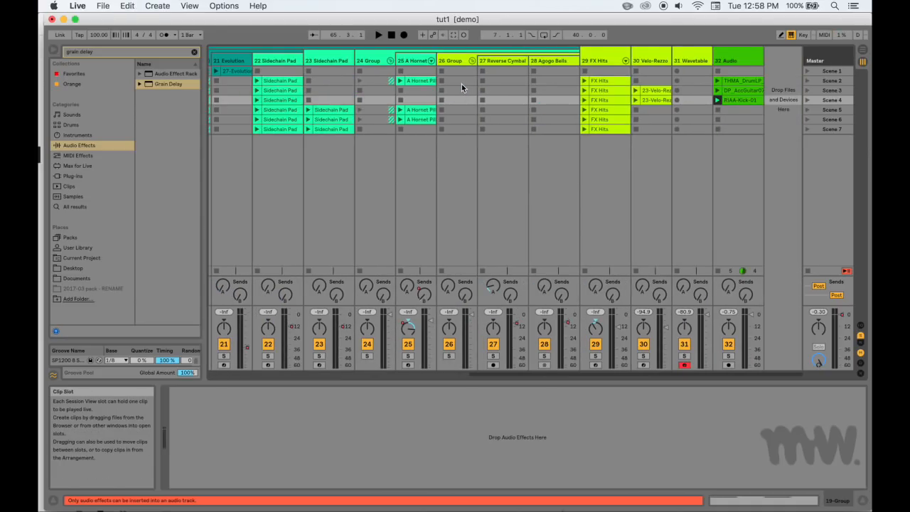
pyautogui.press('super+z')
pyautogui.press('super+z')
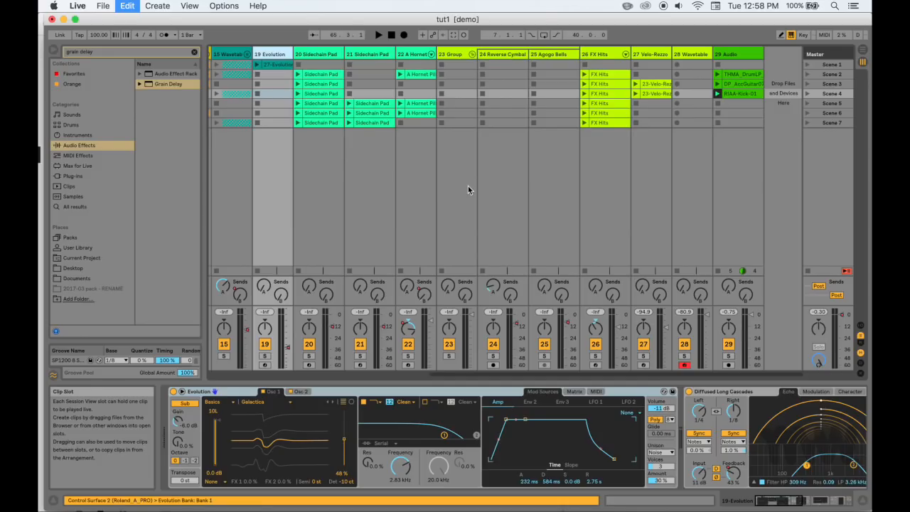
pyautogui.press('super+z')
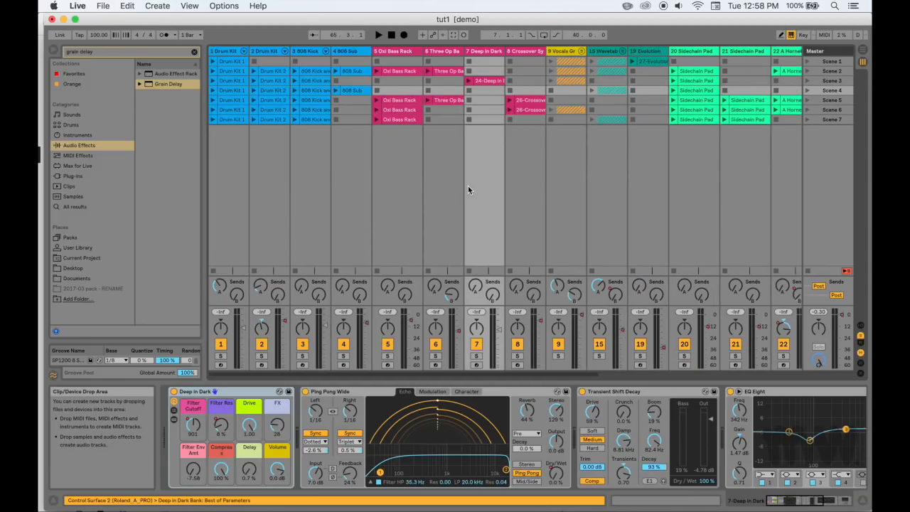
# Show the browser's Sounds category and switch the set to Arrangement View with the first tracks in view
pyautogui.click(87, 114)
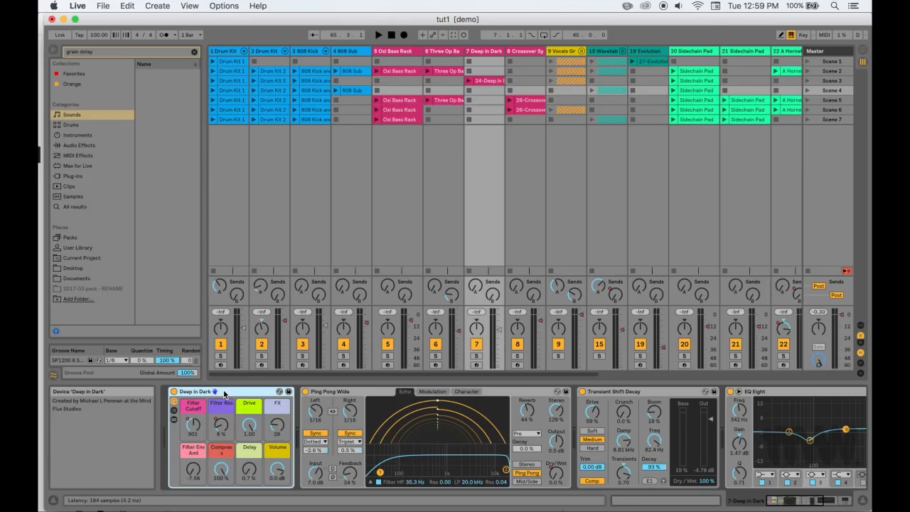
pyautogui.moveTo(224, 393); pyautogui.dragTo(212, 354)
pyautogui.press('Tab')
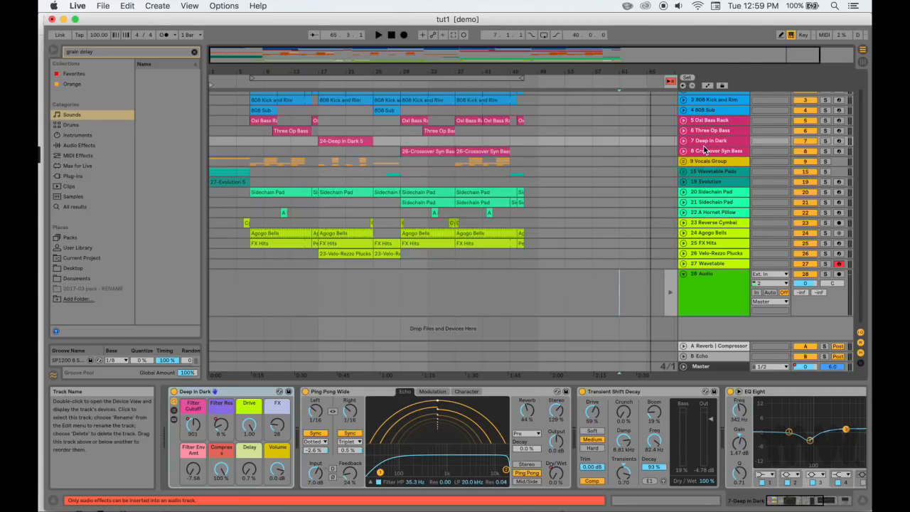
pyautogui.scroll(2, 551, 131)
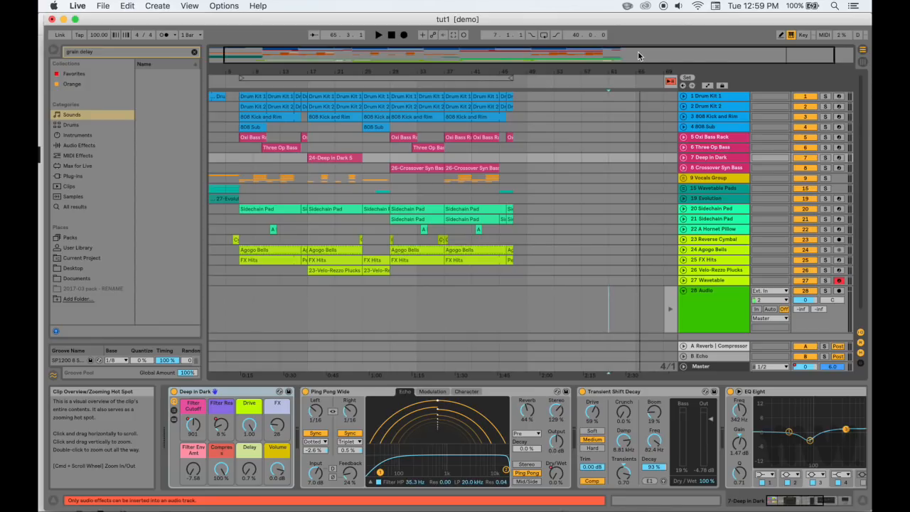
# Clear the browser search and look through the Audio Effects, MIDI Effects, Samples and Max for Live categories
pyautogui.click(194, 52)
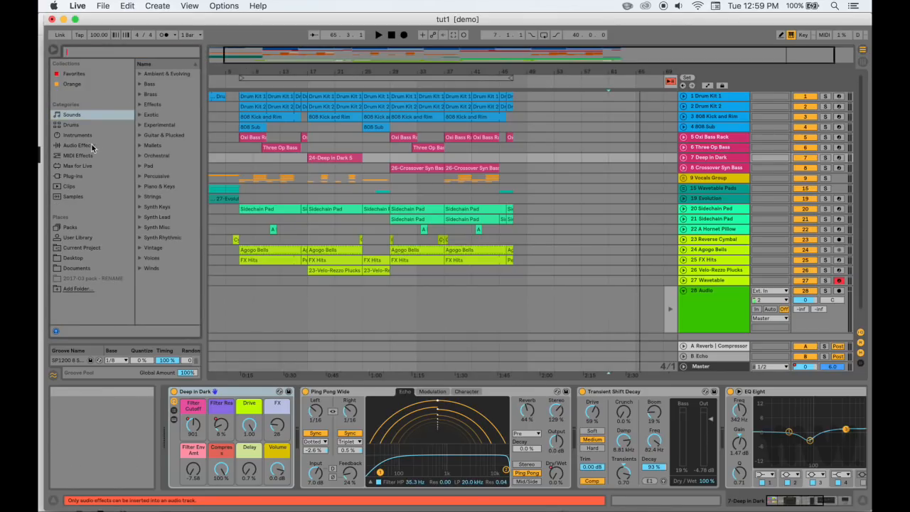
pyautogui.click(80, 145)
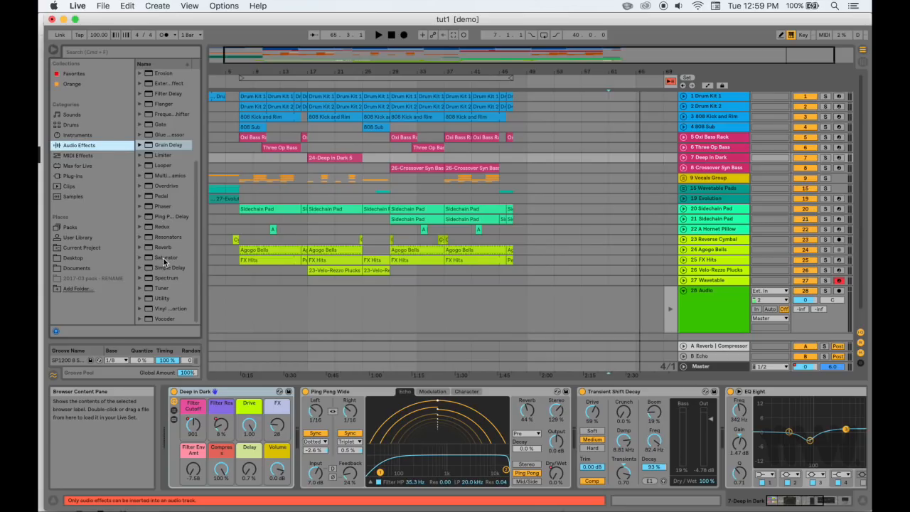
pyautogui.click(98, 136)
pyautogui.click(95, 156)
pyautogui.click(90, 196)
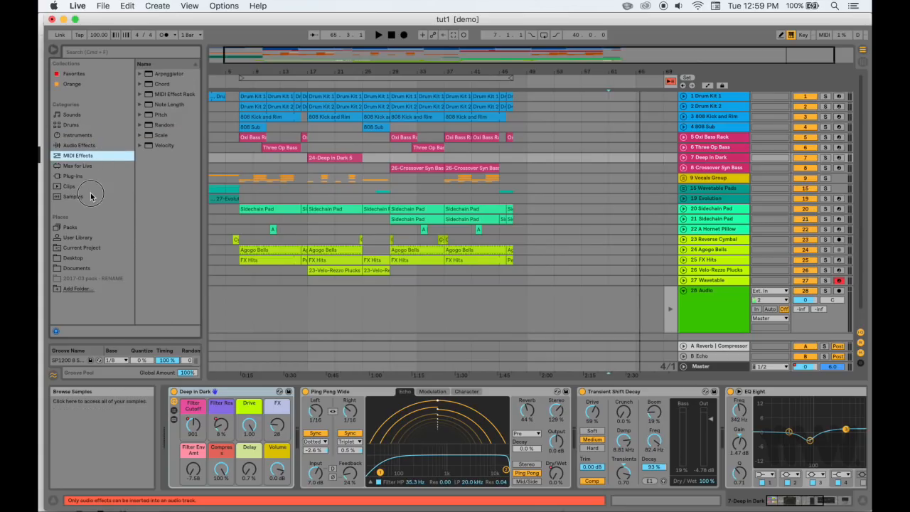
pyautogui.scroll(-10, 162, 228)
pyautogui.scroll(-10, 161, 225)
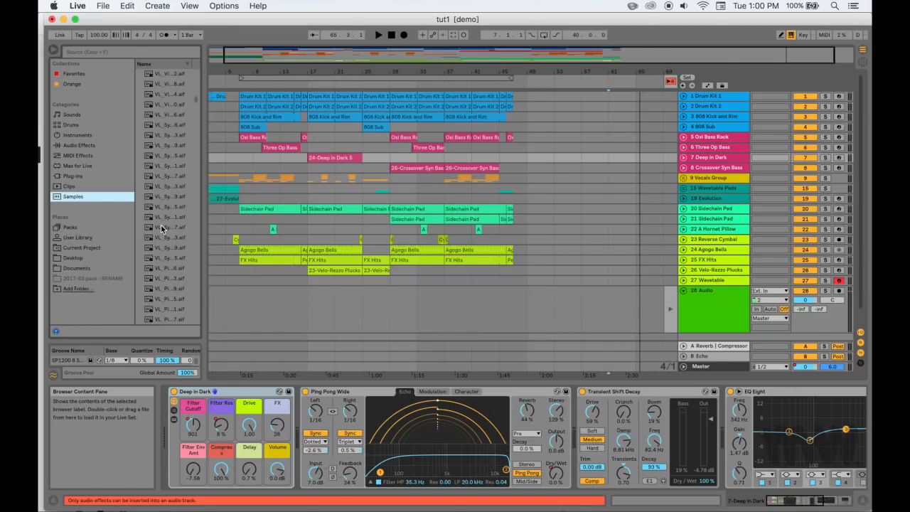
pyautogui.click(86, 168)
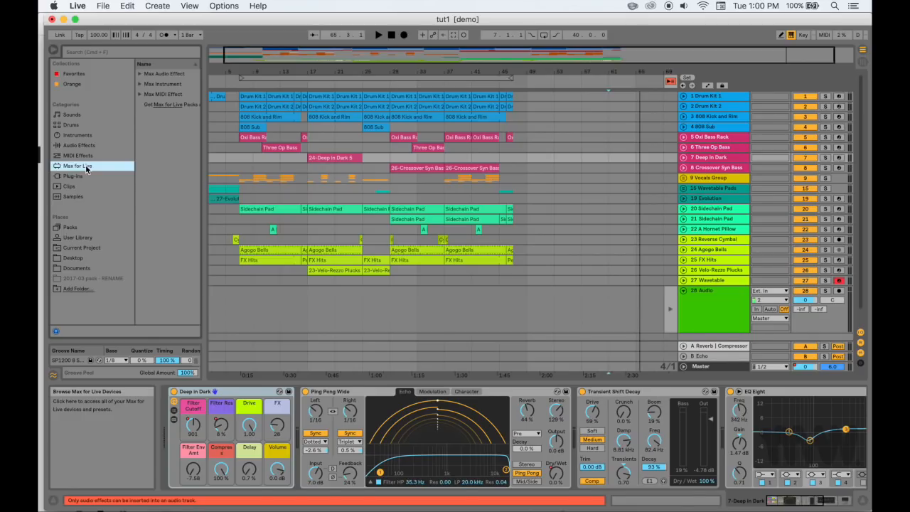
# Examine the audio input configuration and the File Folder and Library pages of the preferences
pyautogui.press('super+comma')
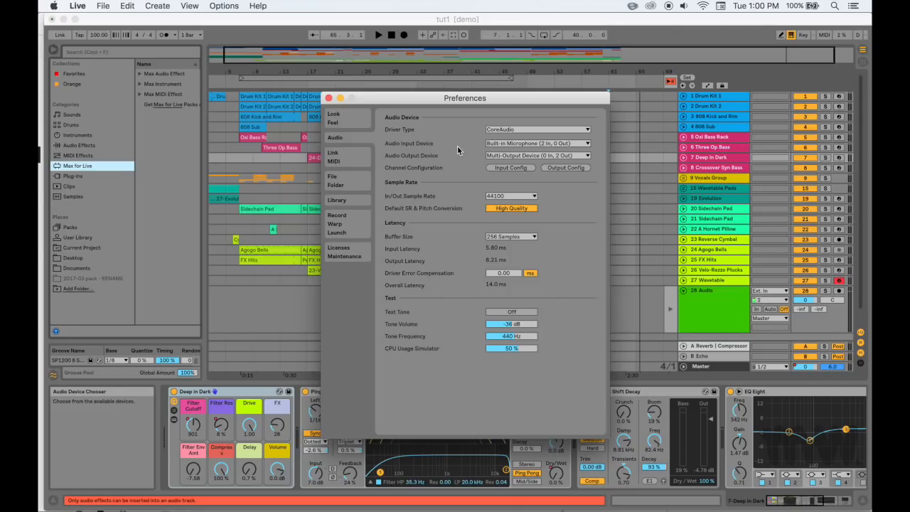
pyautogui.click(502, 167)
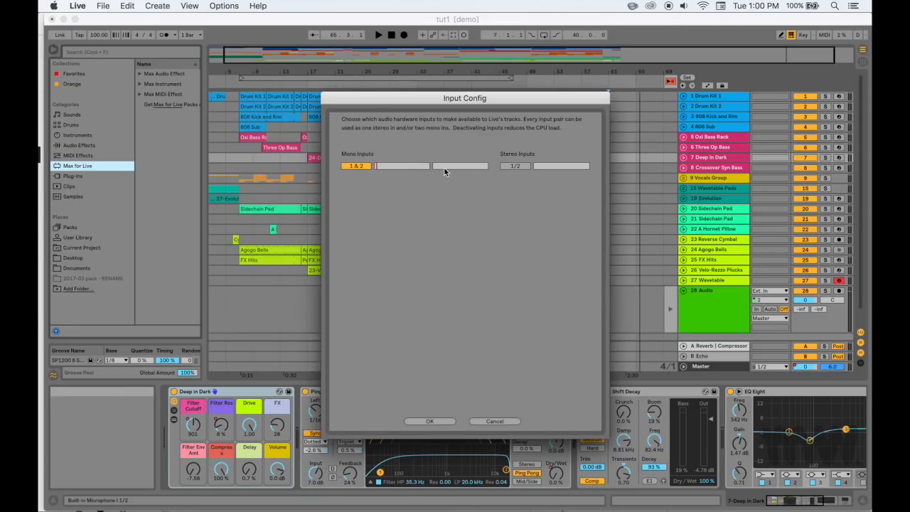
pyautogui.click(495, 420)
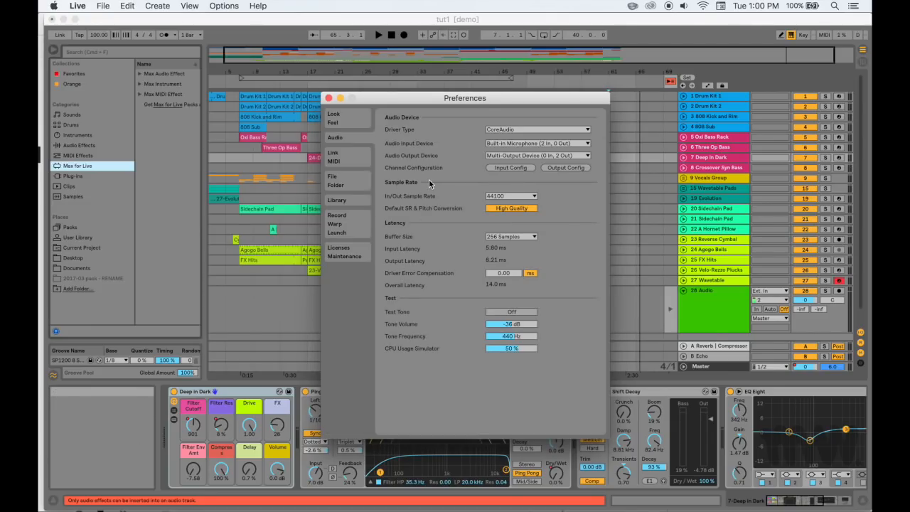
pyautogui.click(358, 182)
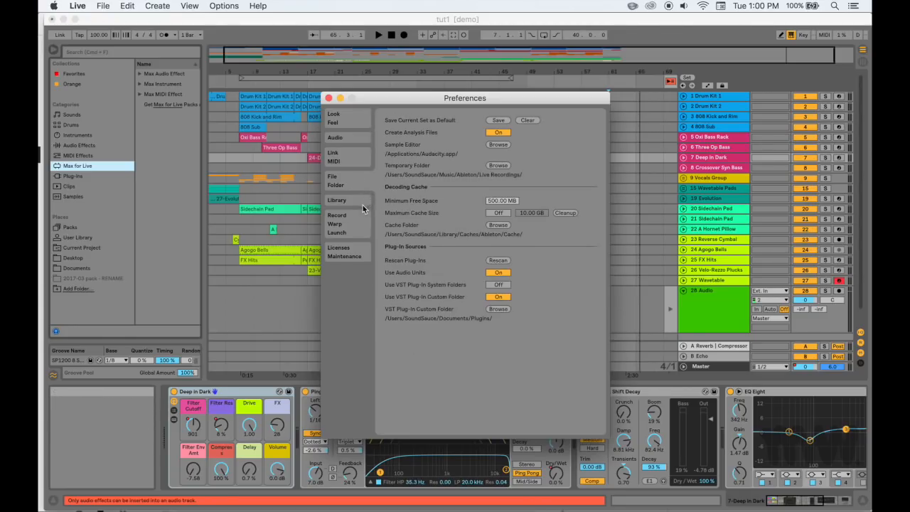
pyautogui.click(356, 203)
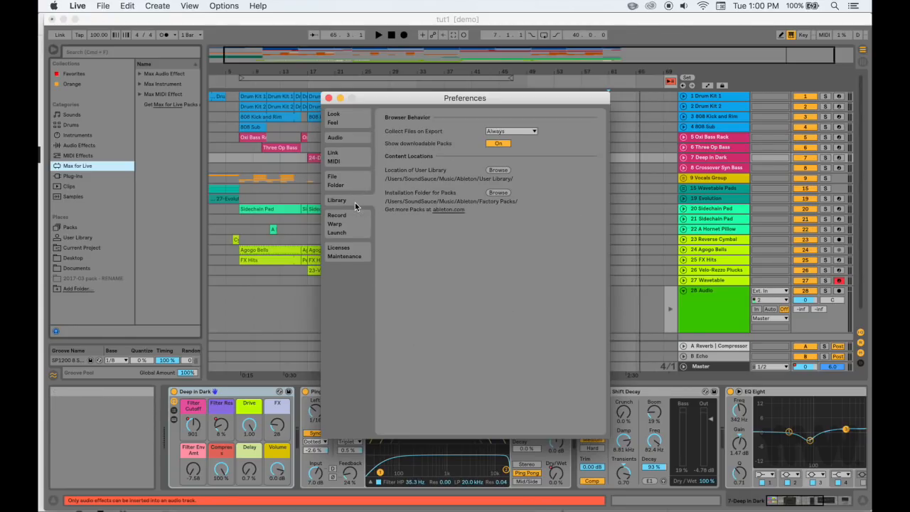
# Try the Light, Mid Dark, Dark and Live 9 color themes in the Look and Feel preferences
pyautogui.click(355, 119)
pyautogui.click(532, 271)
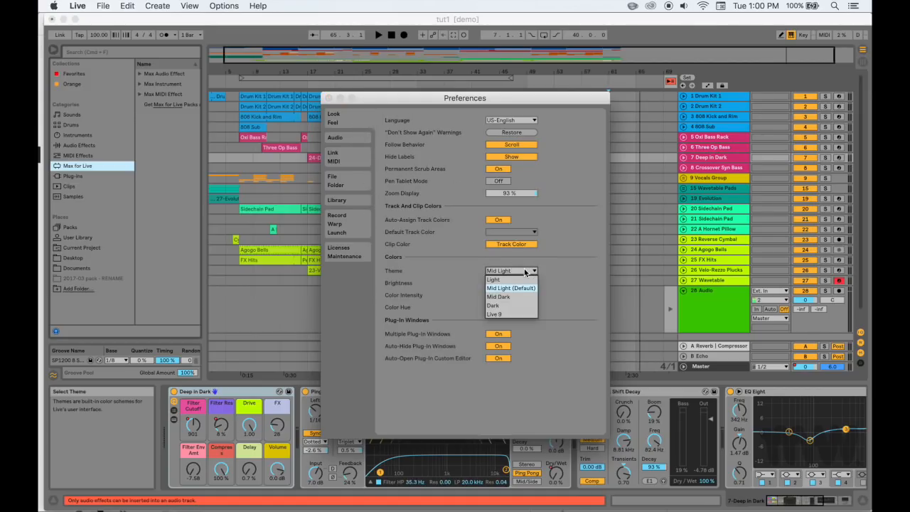
pyautogui.click(518, 282)
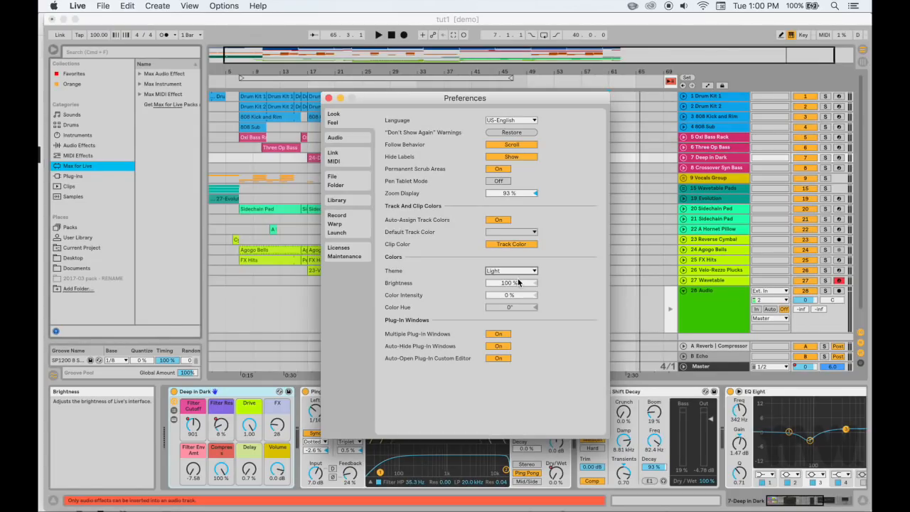
pyautogui.click(520, 271)
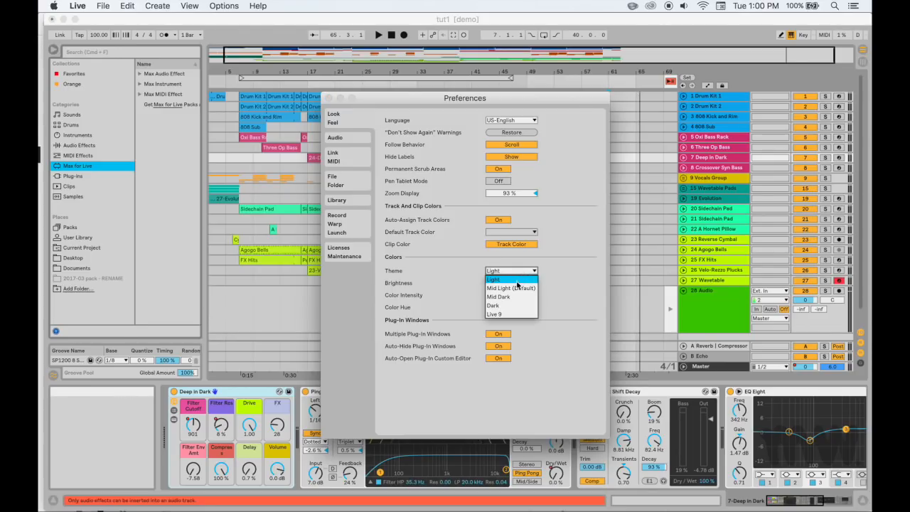
pyautogui.click(514, 297)
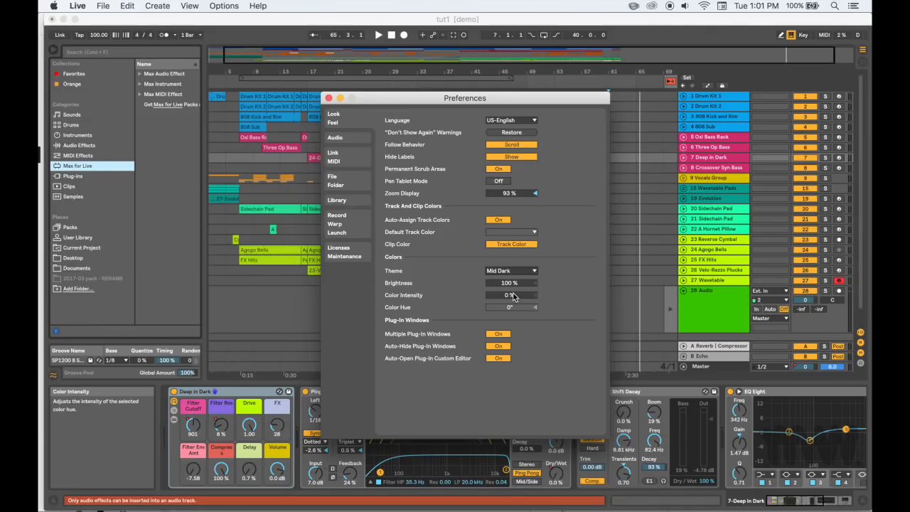
pyautogui.click(512, 271)
pyautogui.click(513, 306)
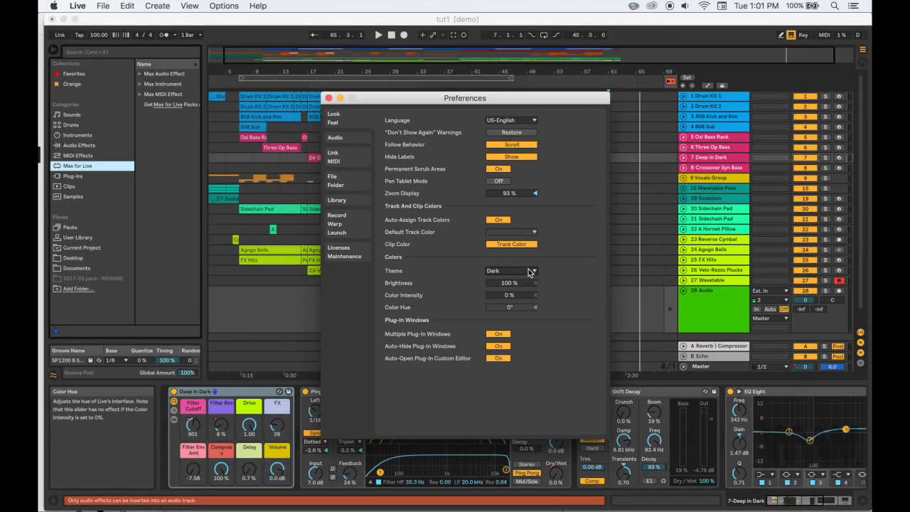
pyautogui.click(529, 271)
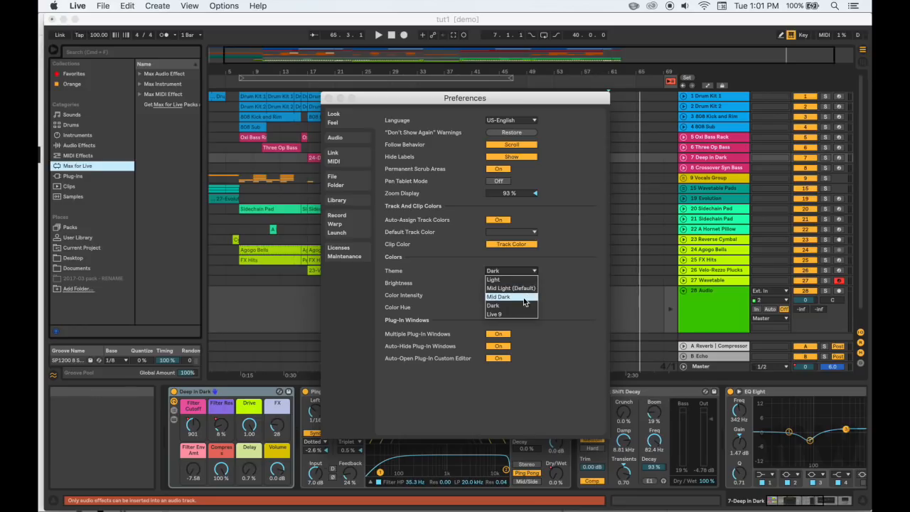
pyautogui.click(519, 313)
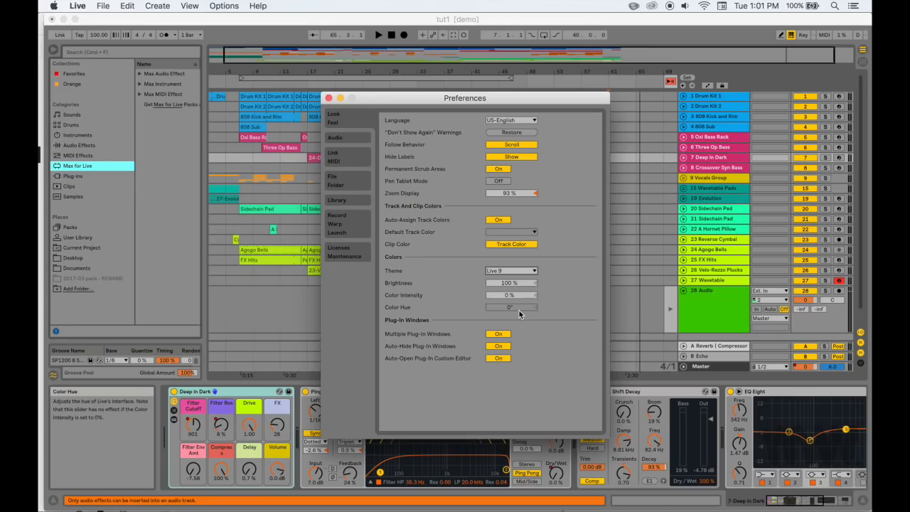
# Set the interface theme to Mid Light and close the preferences
pyautogui.click(529, 273)
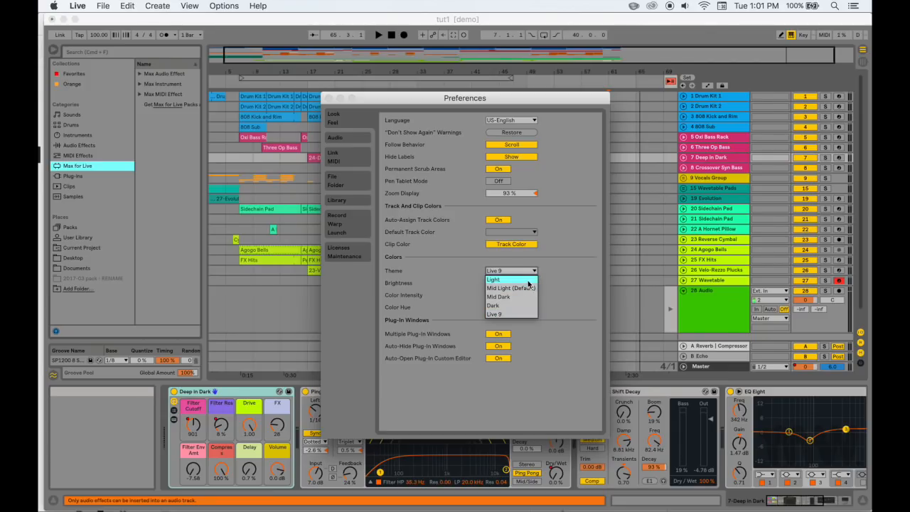
pyautogui.click(528, 279)
pyautogui.click(533, 271)
pyautogui.click(532, 289)
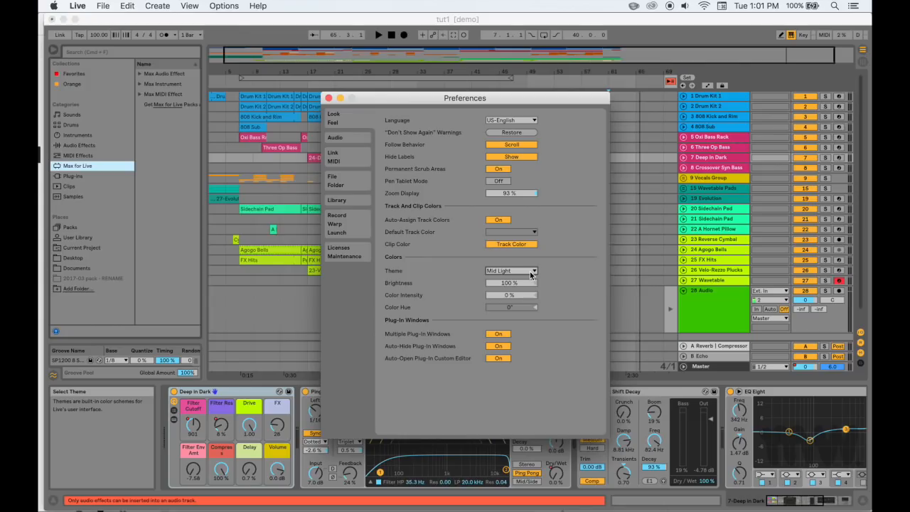
pyautogui.click(328, 97)
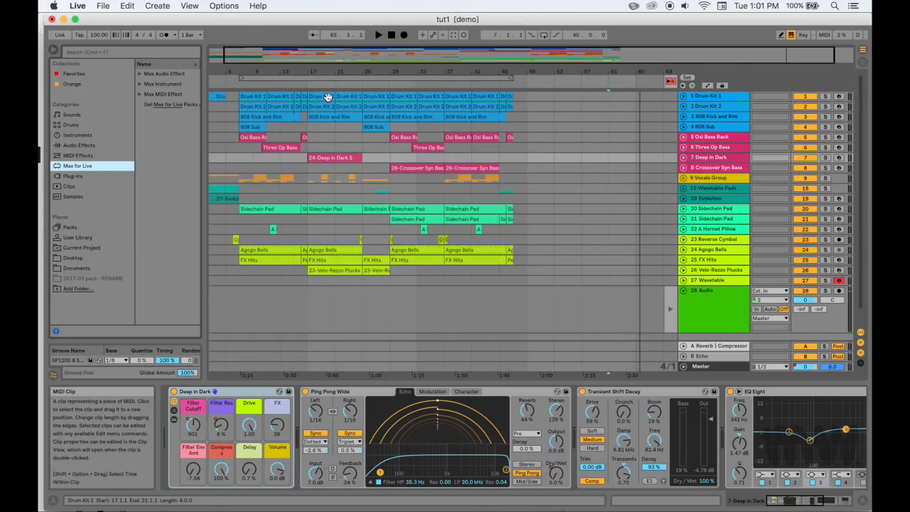
pyautogui.hscroll(-2, 323, 141)
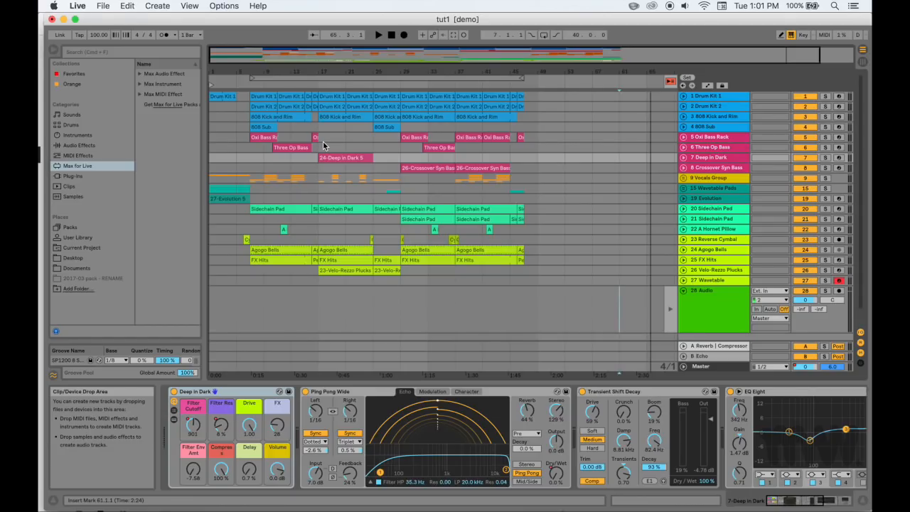
pyautogui.scroll(-2, 323, 141)
pyautogui.scroll(2, 278, 173)
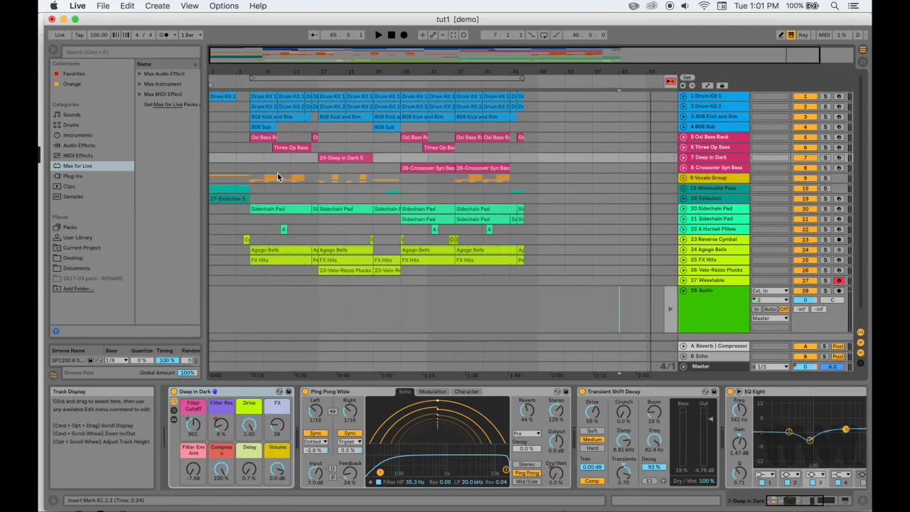
# Look through the browser categories from Audio Effects, Max for Live, Clips and Samples to Plug-Ins, MIDI Effects, Instruments and Drums
pyautogui.click(90, 146)
pyautogui.click(103, 165)
pyautogui.click(104, 146)
pyautogui.click(96, 167)
pyautogui.click(92, 186)
pyautogui.click(91, 197)
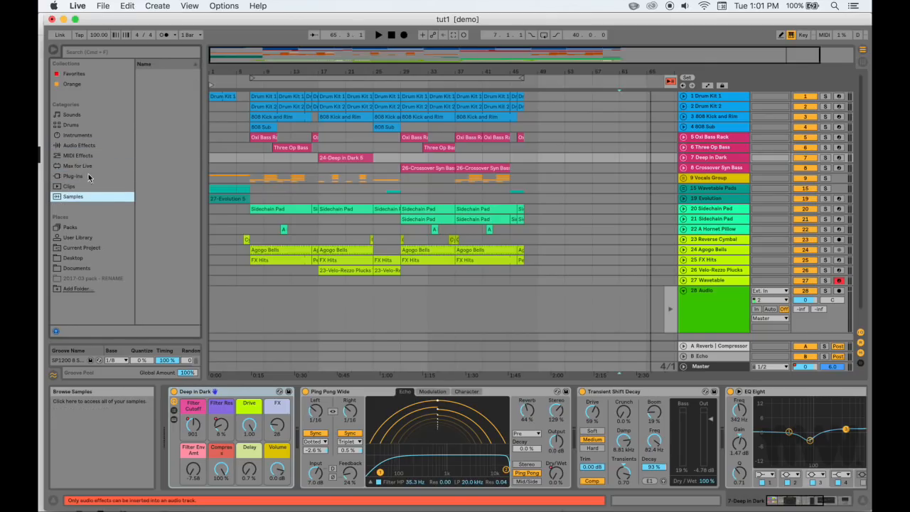
pyautogui.click(88, 177)
pyautogui.click(88, 156)
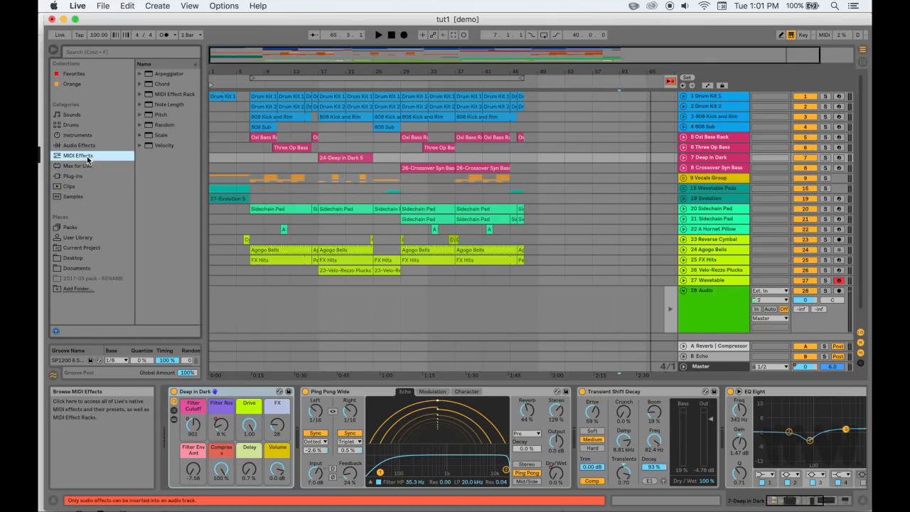
pyautogui.click(82, 136)
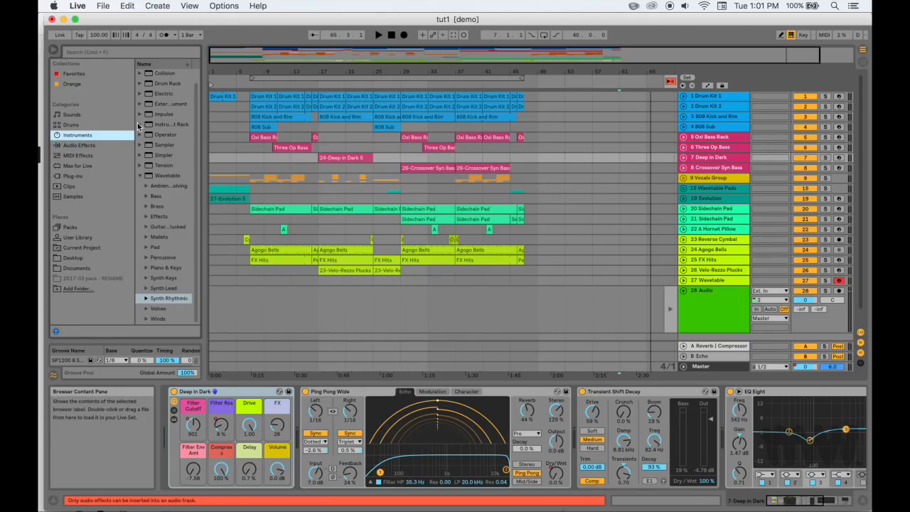
pyautogui.click(96, 156)
pyautogui.click(93, 125)
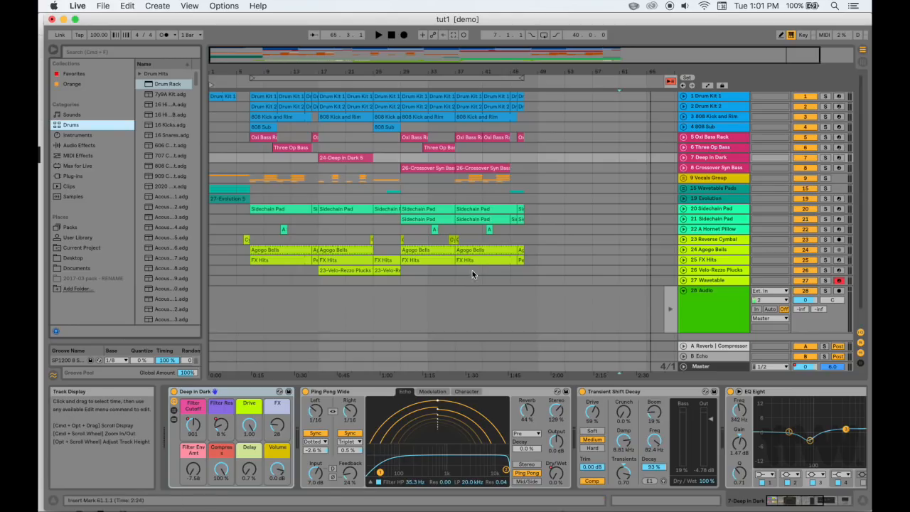
# Select the Ping Pong Wide echo device on the Deep in Dark track
pyautogui.scroll(-2, 472, 270)
pyautogui.hscroll(-1, 474, 263)
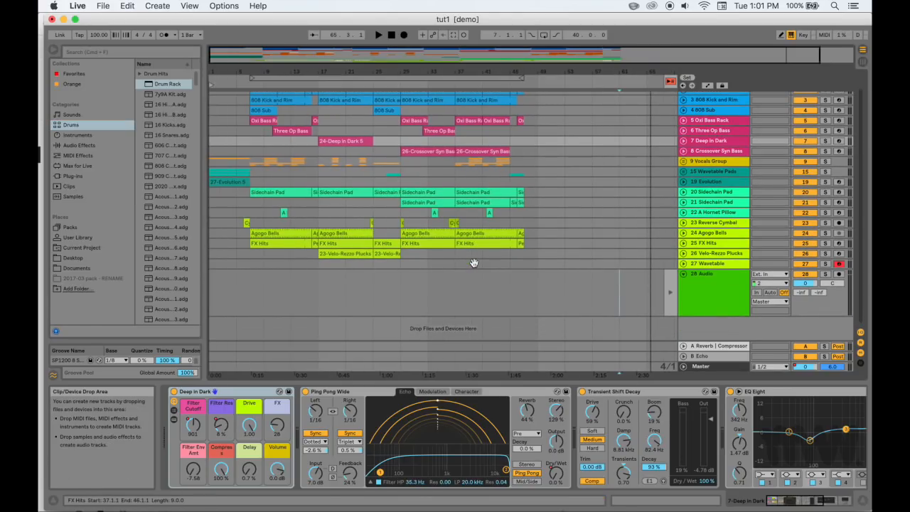
pyautogui.scroll(2, 473, 263)
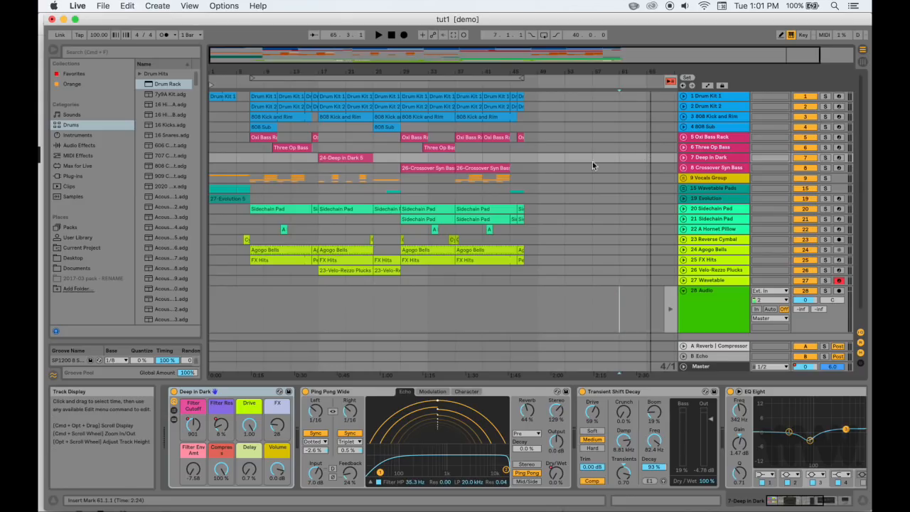
pyautogui.click(356, 392)
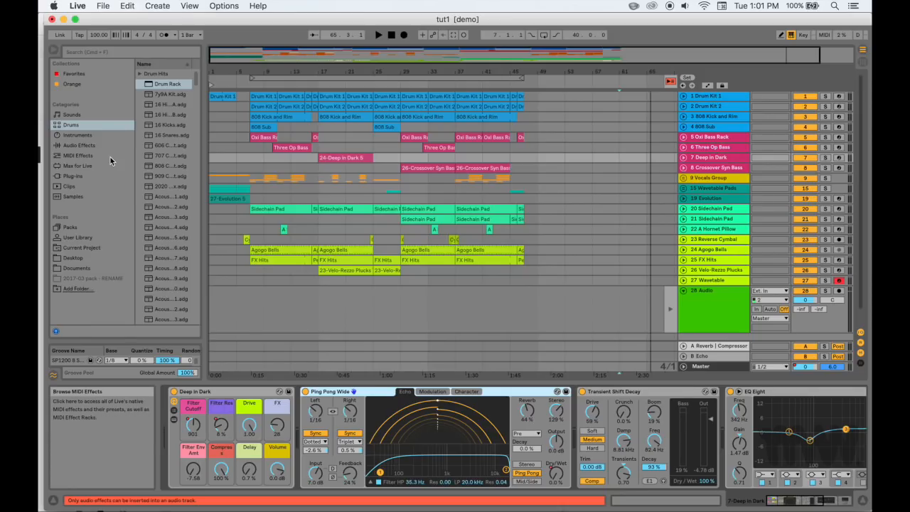
# Switch to Session View and back to Arrangement View, and select the 808 Kick and Rim clip at bar 37
pyautogui.press('Tab')
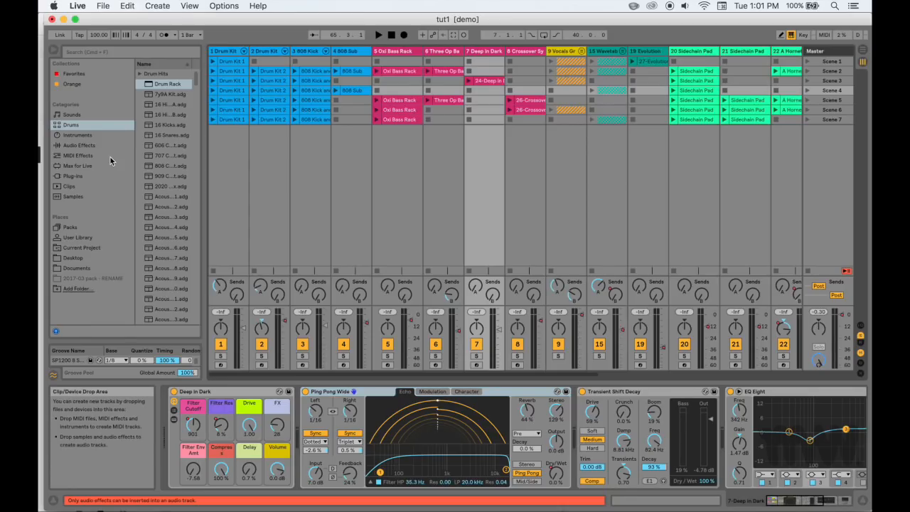
pyautogui.press('Tab')
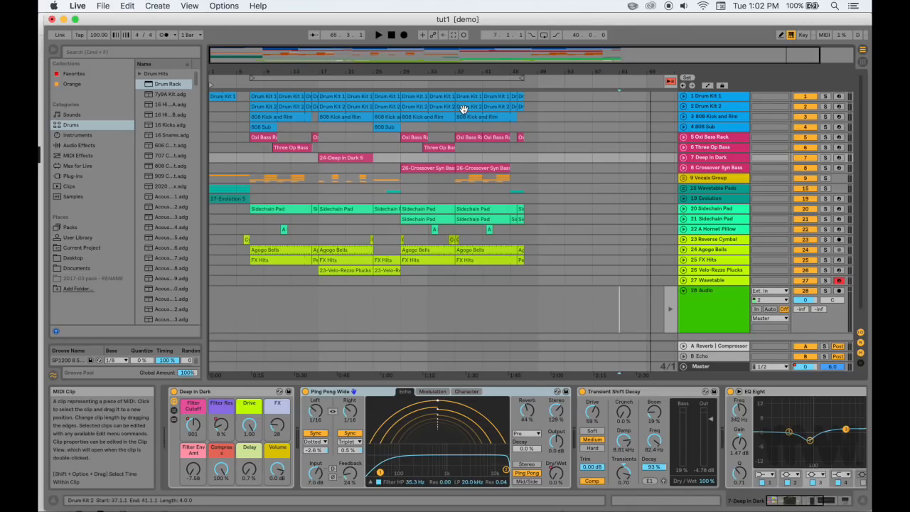
pyautogui.click(484, 117)
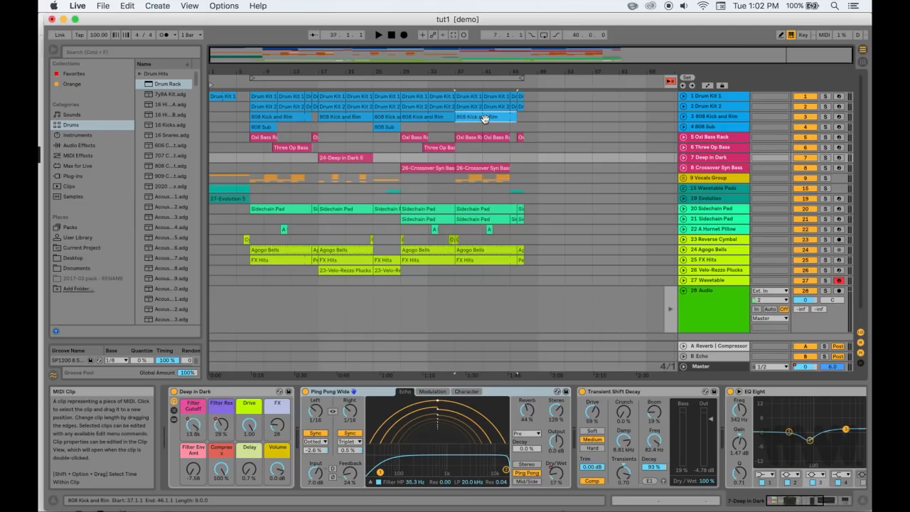
# Try to zoom the arrangement to the selected clips at bar 37 on the 808 Kick and Rim, Oxi Bass Rack and Sidechain Pad tracks
pyautogui.press('z')
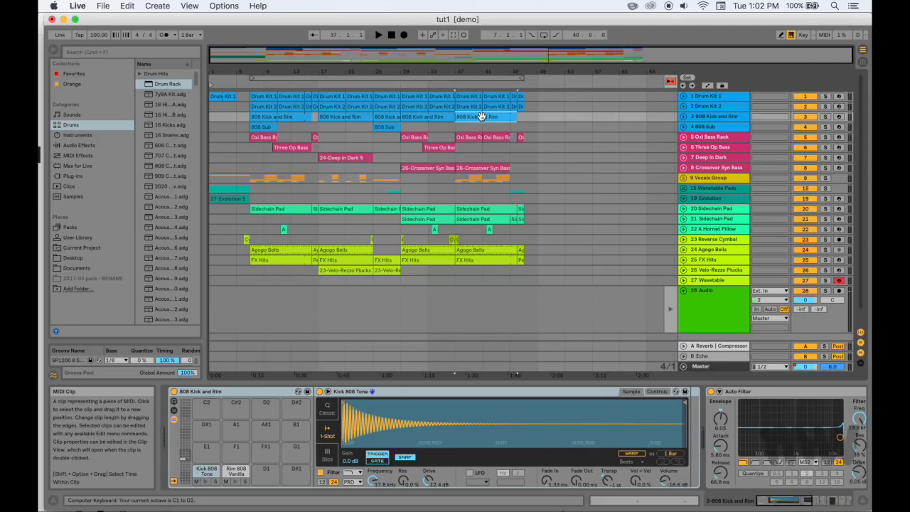
pyautogui.click(468, 138)
pyautogui.press('z')
pyautogui.press('z')
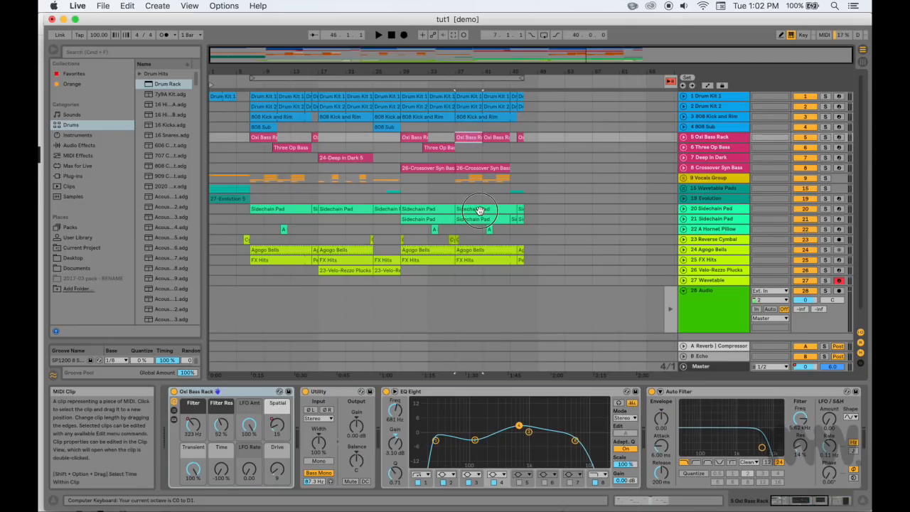
pyautogui.click(480, 210)
pyautogui.press('z')
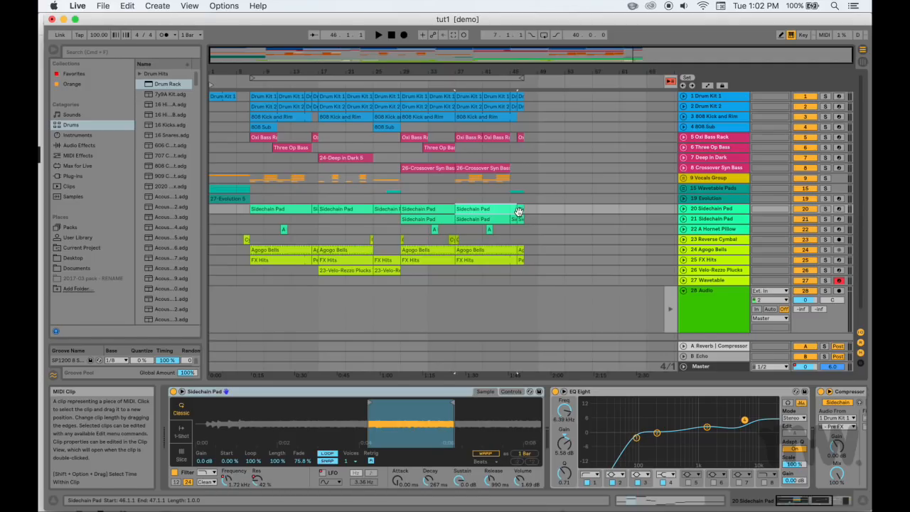
pyautogui.click(507, 211)
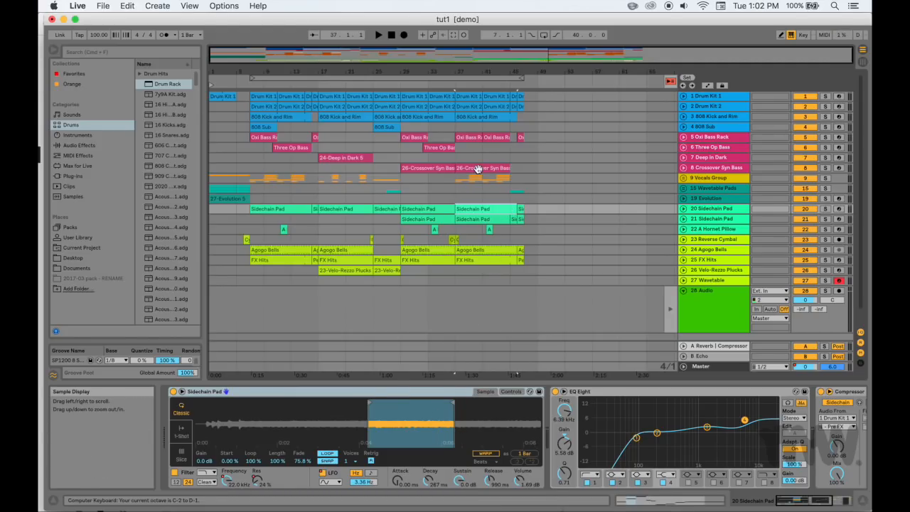
# Enlarge the 20 Sidechain Pad track and move its bar 37 clip one beat so it starts at 37.2.1
pyautogui.moveTo(503, 72); pyautogui.dragTo(502, 113)
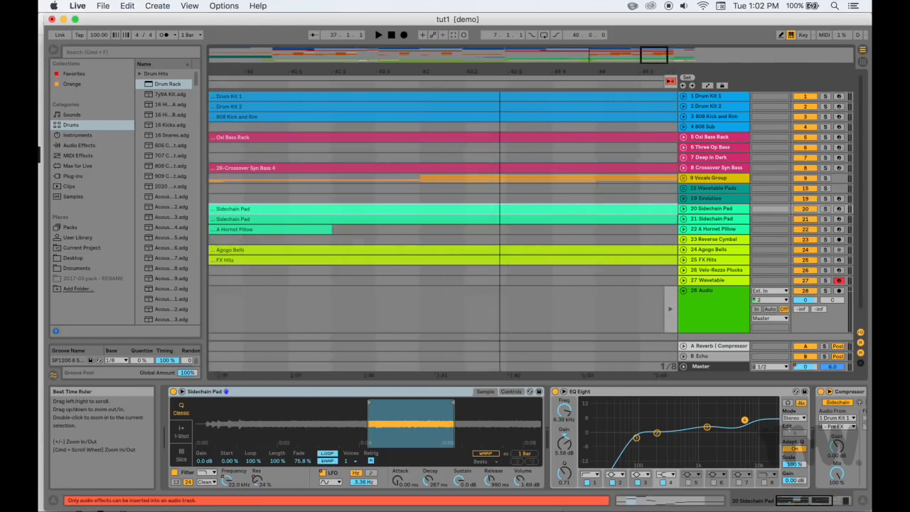
pyautogui.moveTo(707, 213); pyautogui.dragTo(690, 341)
pyautogui.scroll(-3, 561, 243)
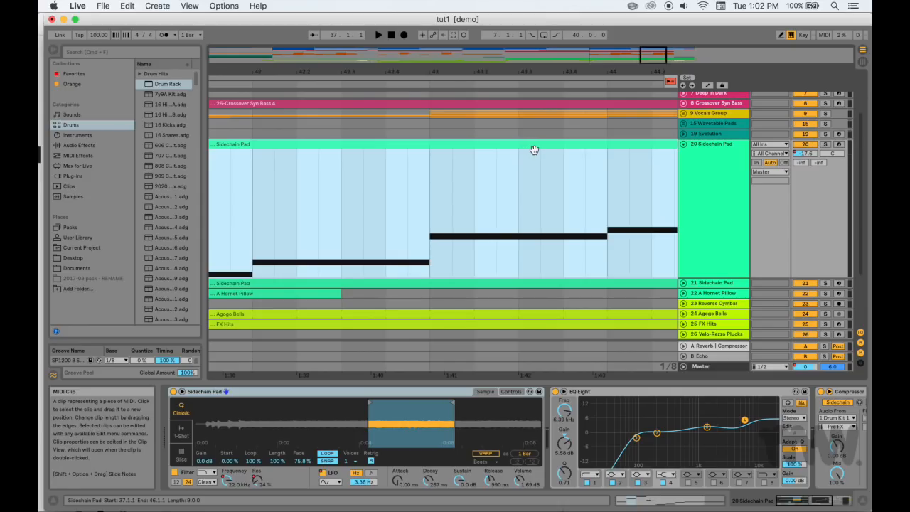
pyautogui.moveTo(508, 150); pyautogui.dragTo(526, 160)
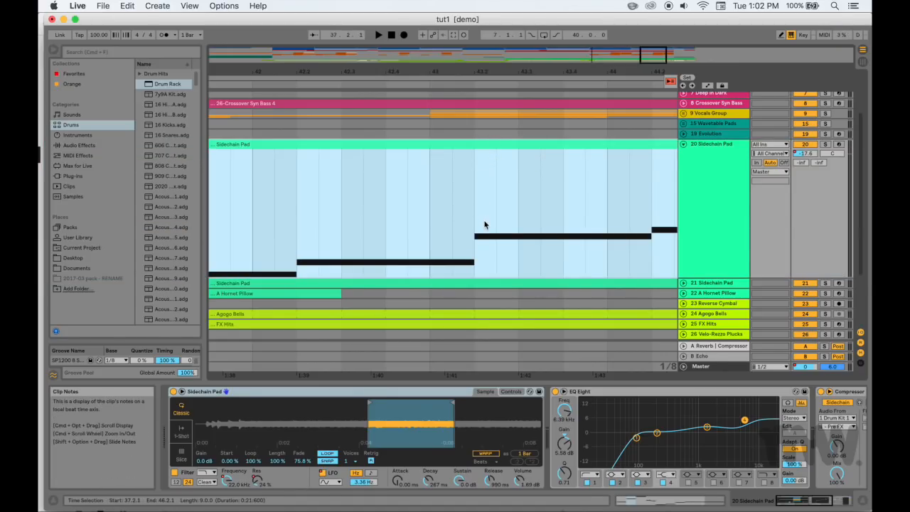
pyautogui.click(495, 250)
pyautogui.click(518, 213)
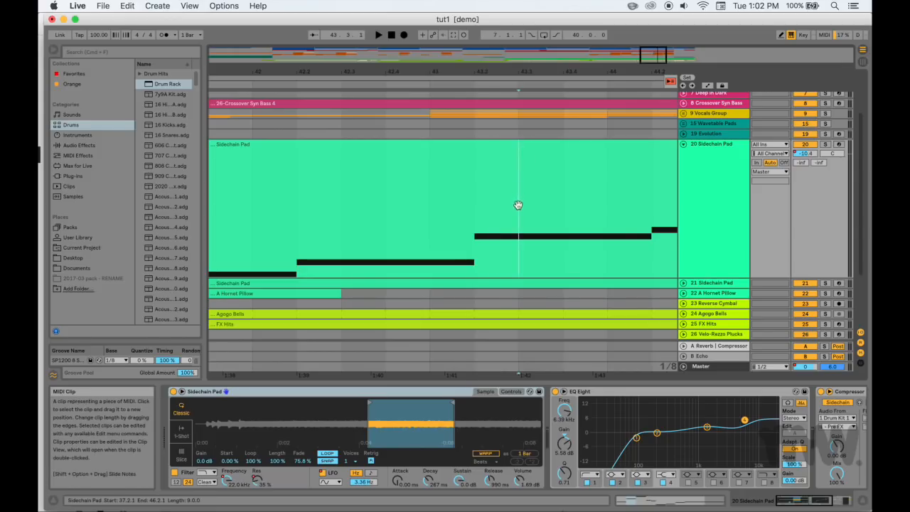
# Split the Sidechain Pad clip at bar 43 and shift the notes of the second part forward by half a beat
pyautogui.click(548, 246)
pyautogui.click(429, 259)
pyautogui.press('super+e')
pyautogui.moveTo(459, 148)
pyautogui.mouseDown()
pyautogui.moveTo(532, 152)
pyautogui.moveTo(466, 147)
pyautogui.mouseUp()
# Switch to Session View and back to Arrangement View, and select the Sidechain Pad clip part that ends at bar 43
pyautogui.press('Tab')
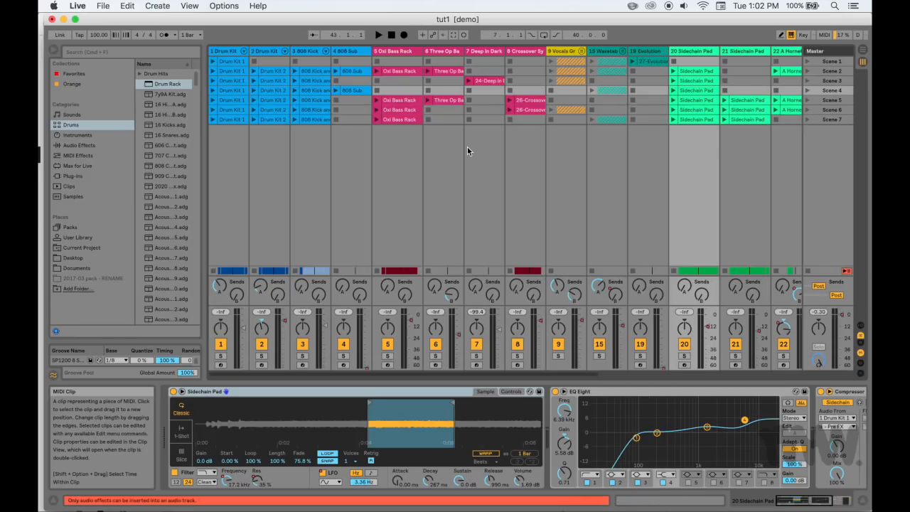
pyautogui.press('Tab')
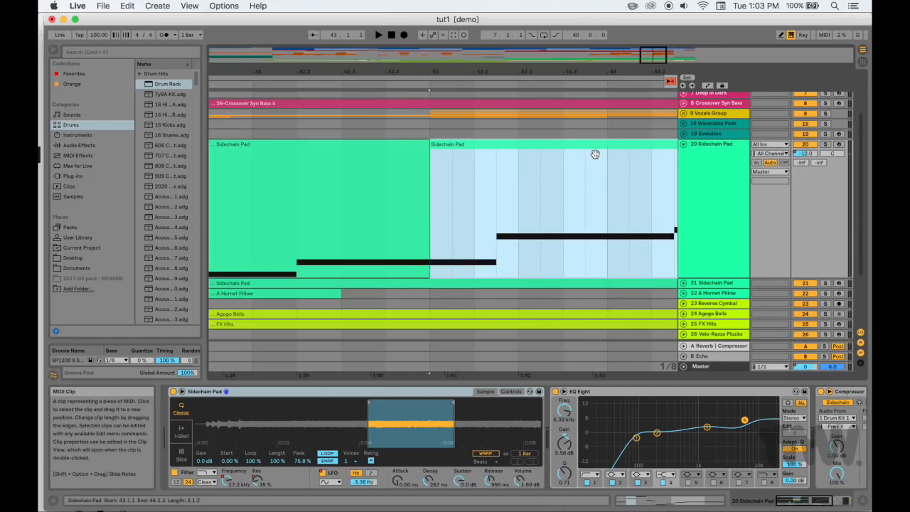
pyautogui.click(300, 149)
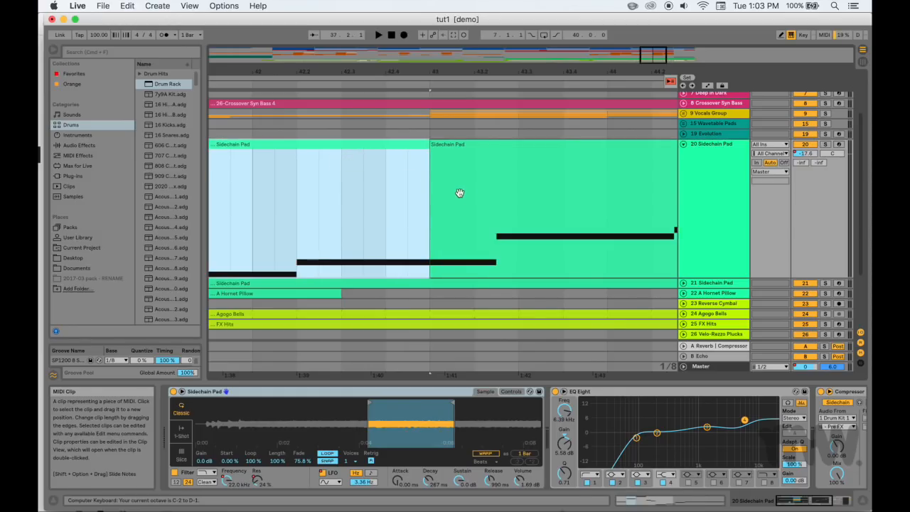
# Select the clips on the 21 Sidechain Pad and 22 A Hornet Pillow tracks around bar 42 one after another
pyautogui.scroll(-5, 459, 193)
pyautogui.hscroll(2, 459, 193)
pyautogui.click(331, 200)
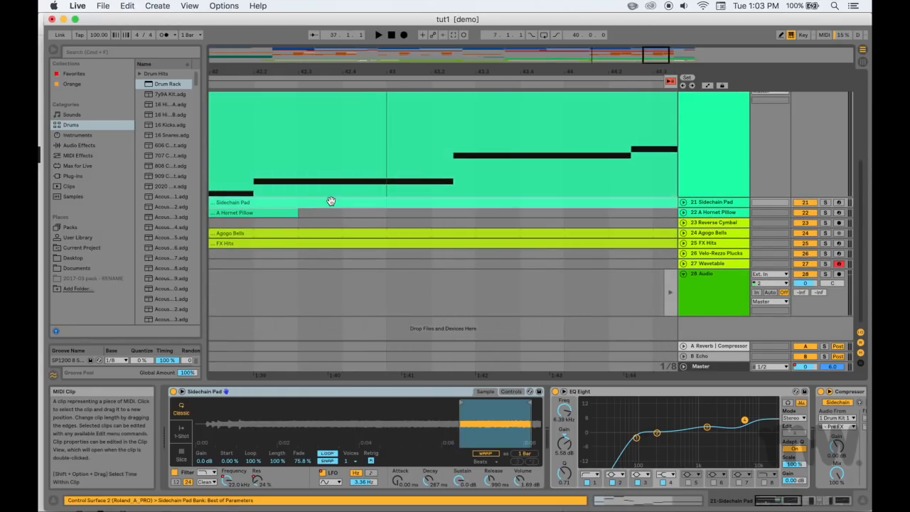
pyautogui.hscroll(-3, 306, 206)
pyautogui.click(324, 215)
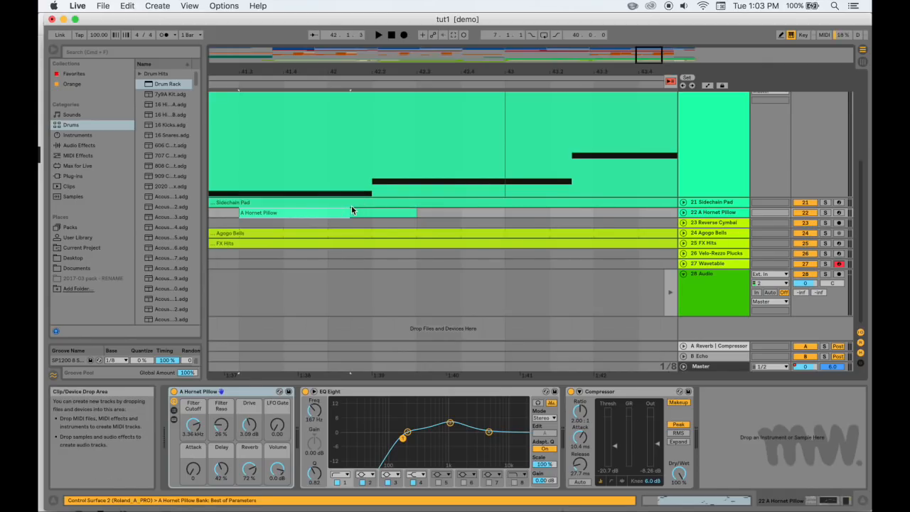
pyautogui.keyDown('shift'); pyautogui.click(338, 201); pyautogui.keyUp('shift')
# Select the Drum Kit 1 and Drum Kit 2 clips at bar 29 together and open both in the note editor
pyautogui.scroll(5, 456, 215)
pyautogui.hscroll(10, 456, 216)
pyautogui.hscroll(-15, 456, 216)
pyautogui.hscroll(-10, 456, 215)
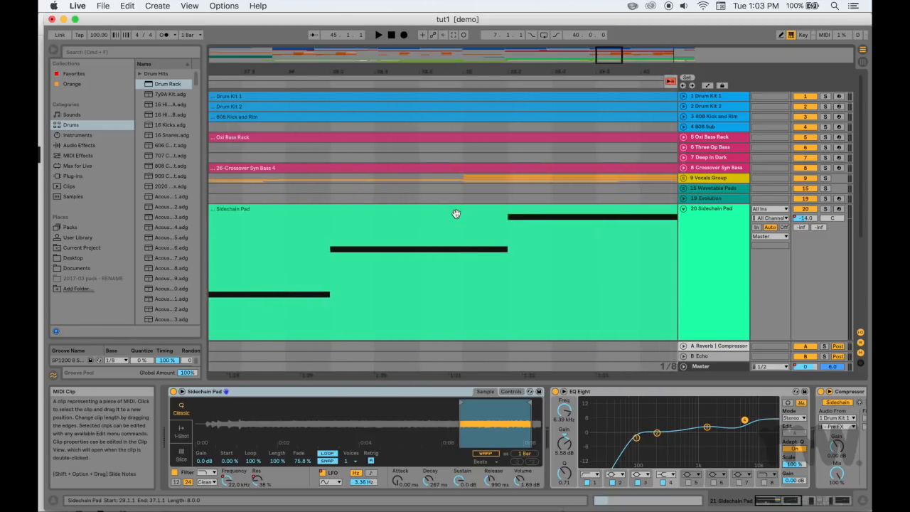
pyautogui.scroll(-2, 456, 216)
pyautogui.scroll(3, 455, 214)
pyautogui.hscroll(-10, 456, 214)
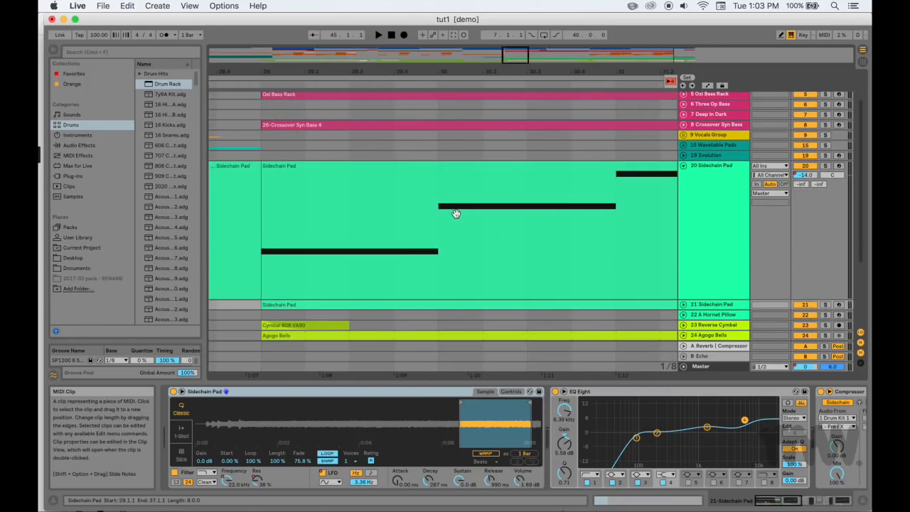
pyautogui.click(477, 102)
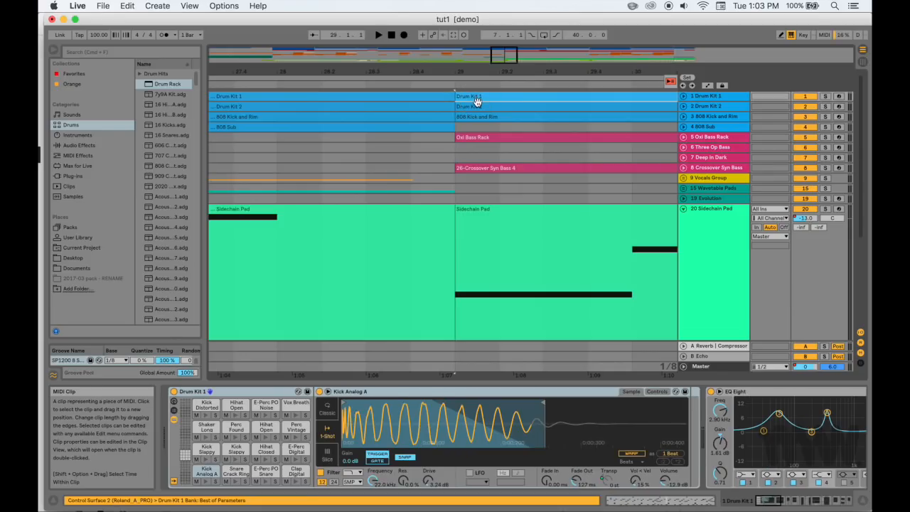
pyautogui.click(479, 107)
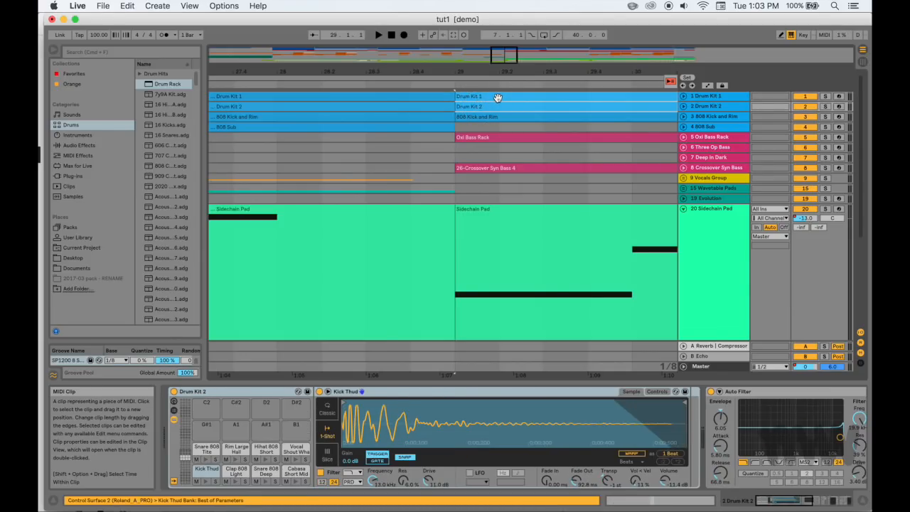
pyautogui.doubleClick(498, 97)
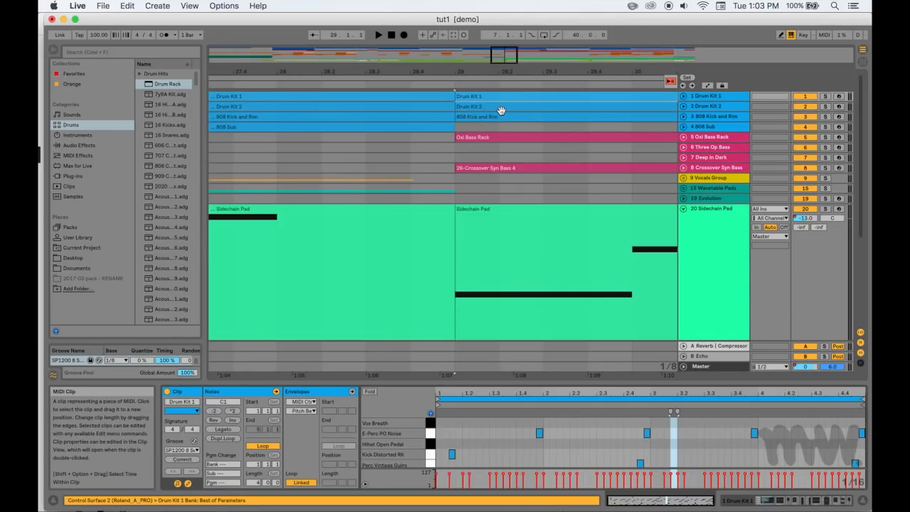
pyautogui.keyDown('shift'); pyautogui.click(500, 110); pyautogui.keyUp('shift')
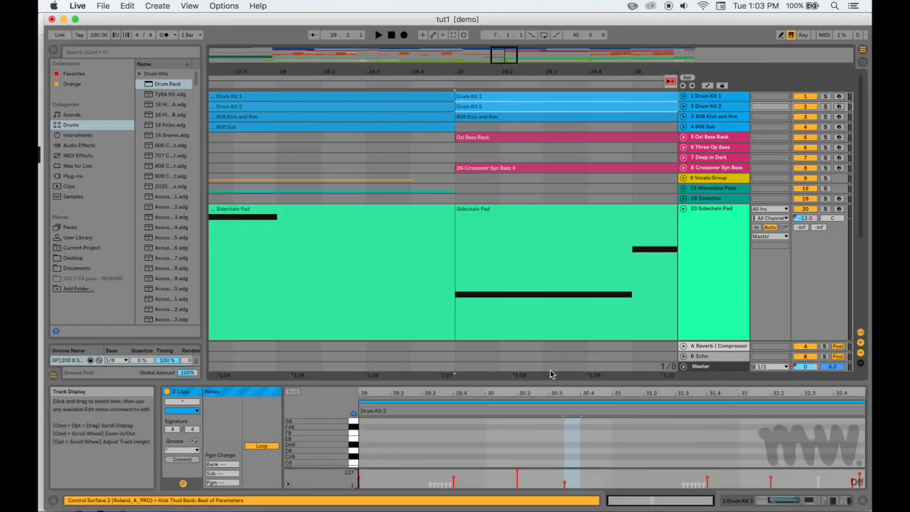
# Enlarge the note editor and select notes such as Vocal Shout Wha and Hihat Open Analog to switch between the Drum Kit 2 and Drum Kit 1 clips
pyautogui.moveTo(548, 385); pyautogui.dragTo(548, 248)
pyautogui.scroll(-15, 548, 343)
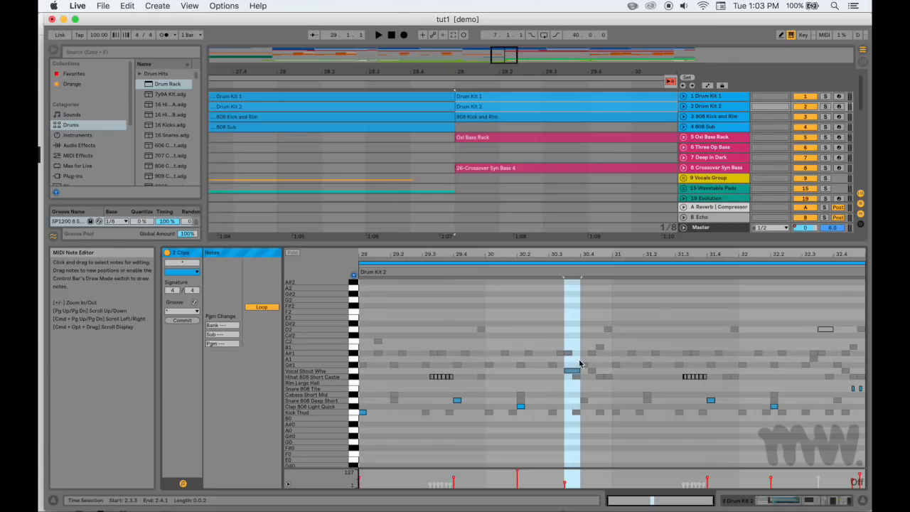
pyautogui.click(575, 373)
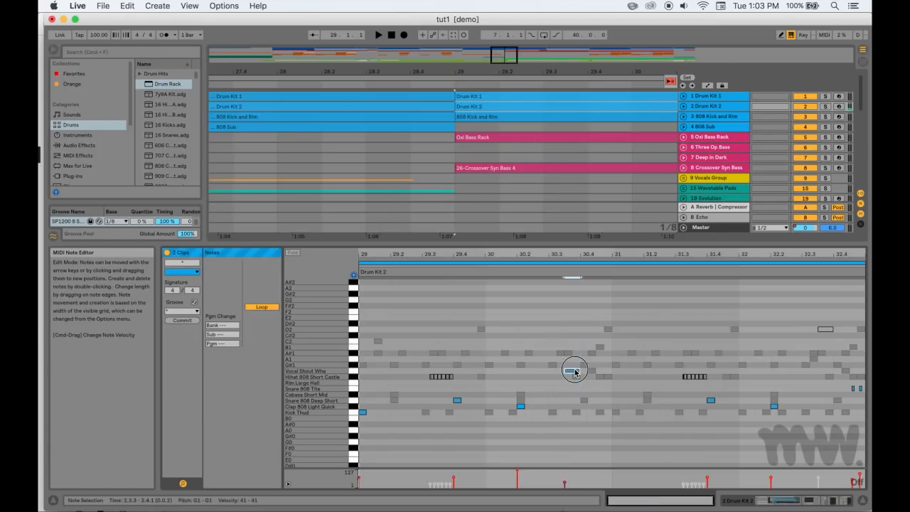
pyautogui.click(521, 407)
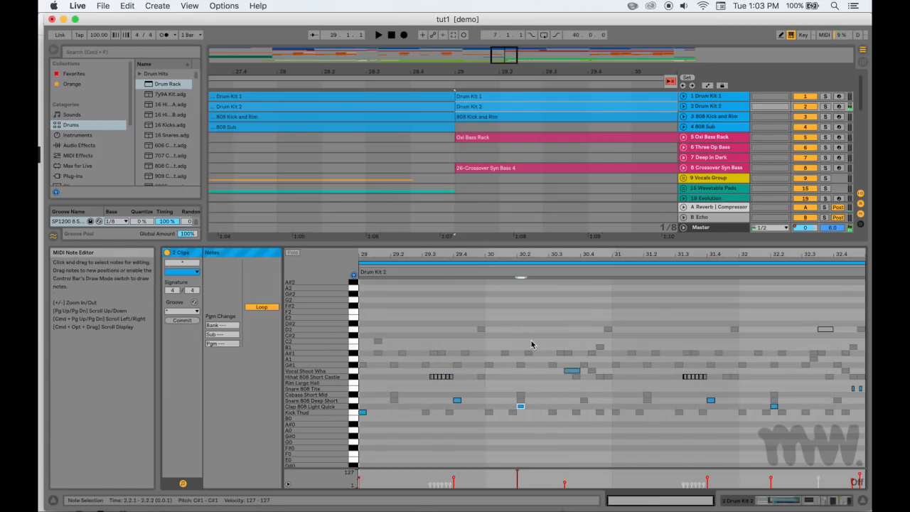
pyautogui.click(529, 353)
pyautogui.click(571, 371)
pyautogui.click(528, 346)
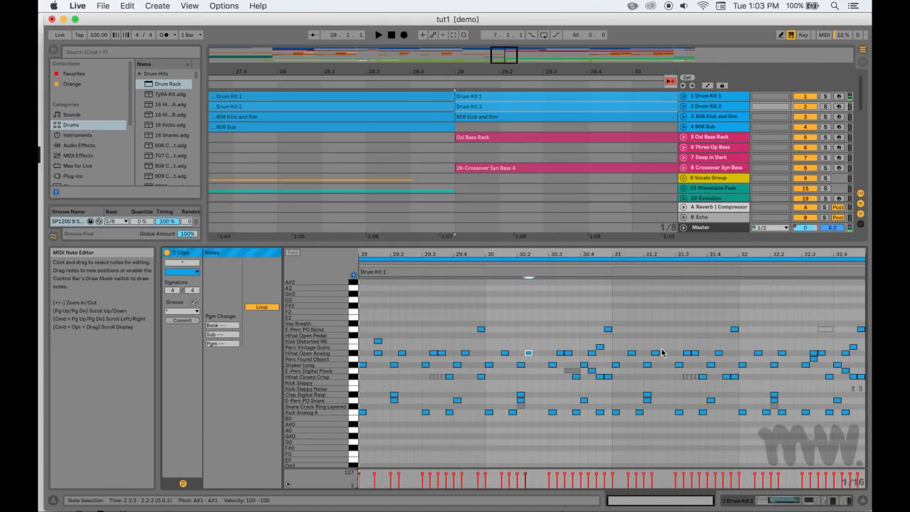
pyautogui.click(572, 371)
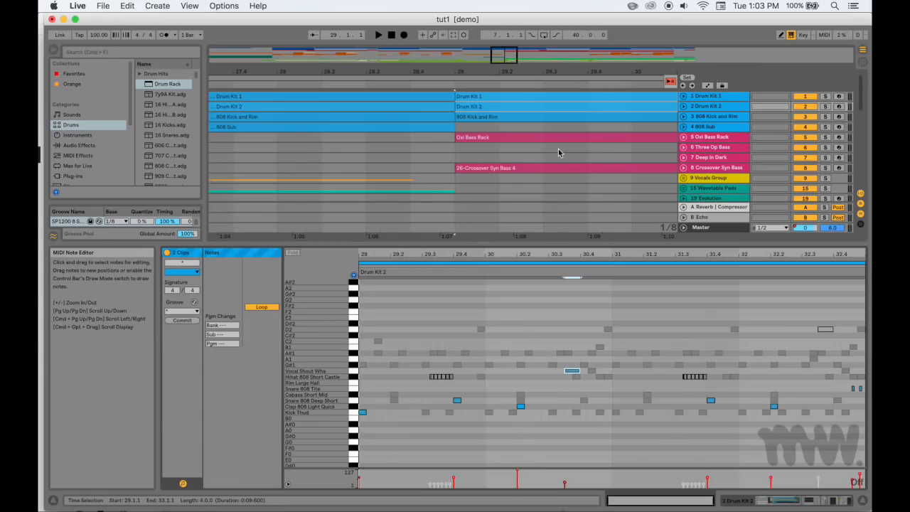
# Select a half-beat range from 29.2 across the tracks and the 808 Kick and Rim clip, and reselect both Drum Kit clips at bar 29
pyautogui.moveTo(492, 200); pyautogui.dragTo(527, 104)
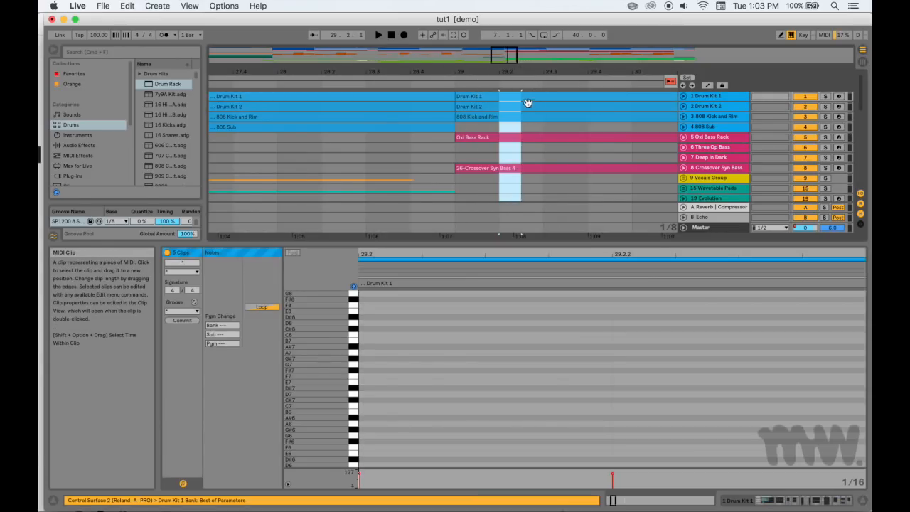
pyautogui.click(514, 116)
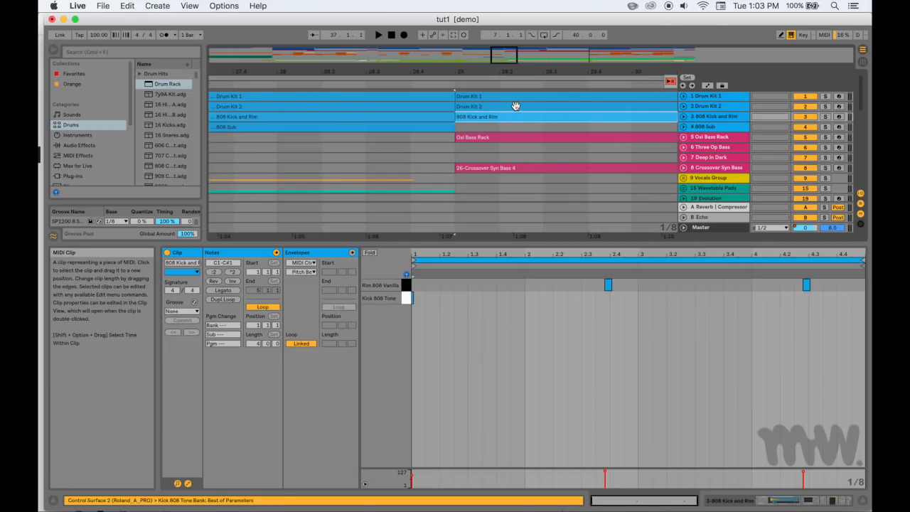
pyautogui.click(515, 98)
pyautogui.keyDown('shift'); pyautogui.click(518, 107); pyautogui.keyUp('shift')
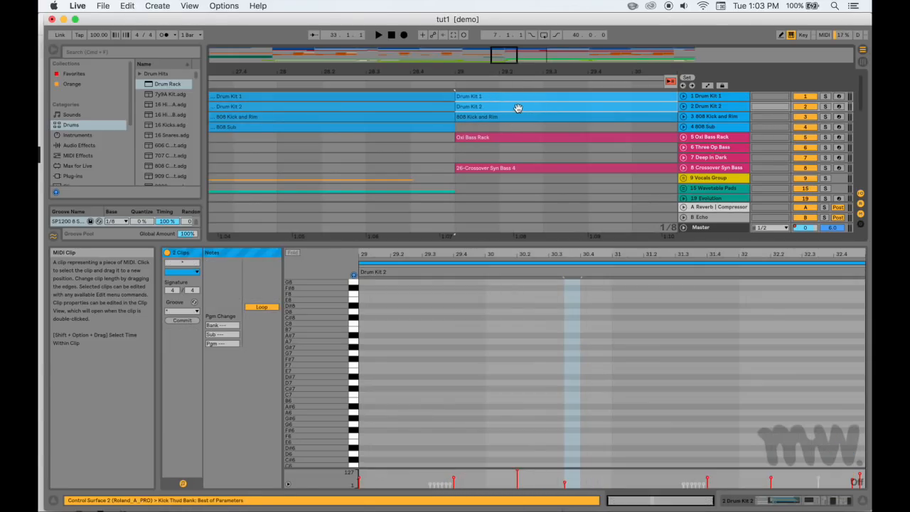
pyautogui.scroll(-10, 516, 355)
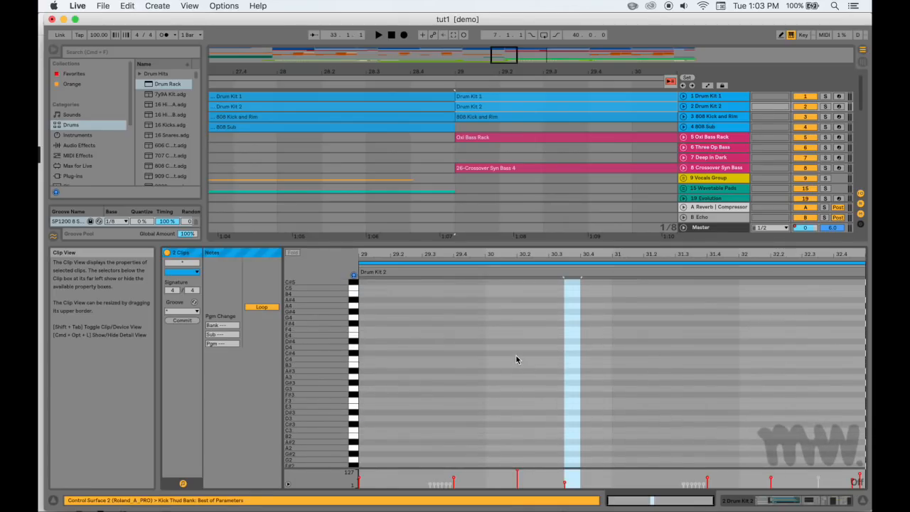
# Box-select the notes around 30.2 in the Drum Kit 2 clip and in the Drum Kit 1 clip, and clear the selection
pyautogui.moveTo(503, 342); pyautogui.dragTo(548, 431)
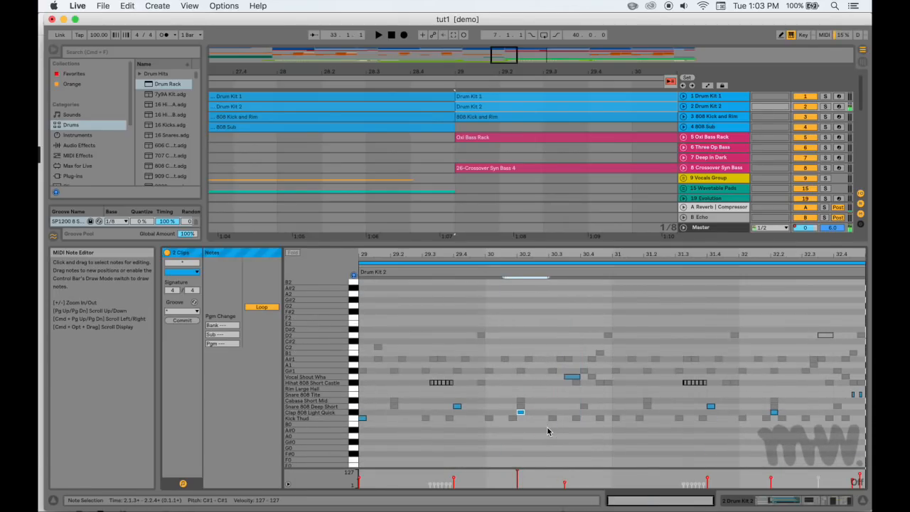
pyautogui.moveTo(540, 352); pyautogui.dragTo(508, 430)
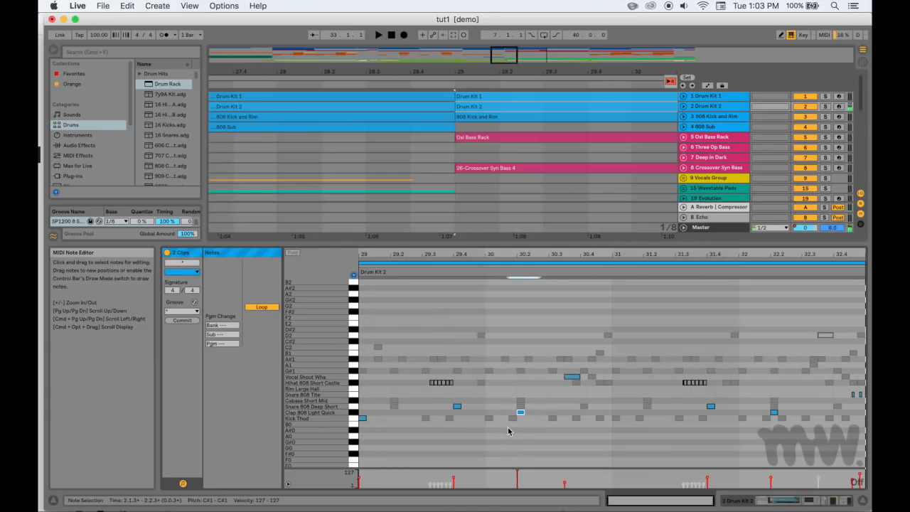
pyautogui.click(528, 358)
pyautogui.moveTo(544, 339); pyautogui.dragTo(503, 411)
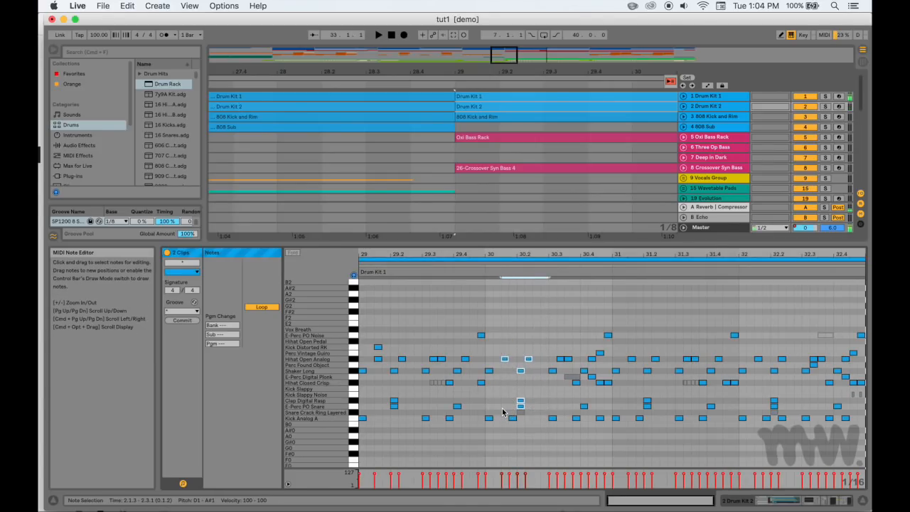
pyautogui.click(500, 459)
pyautogui.click(573, 429)
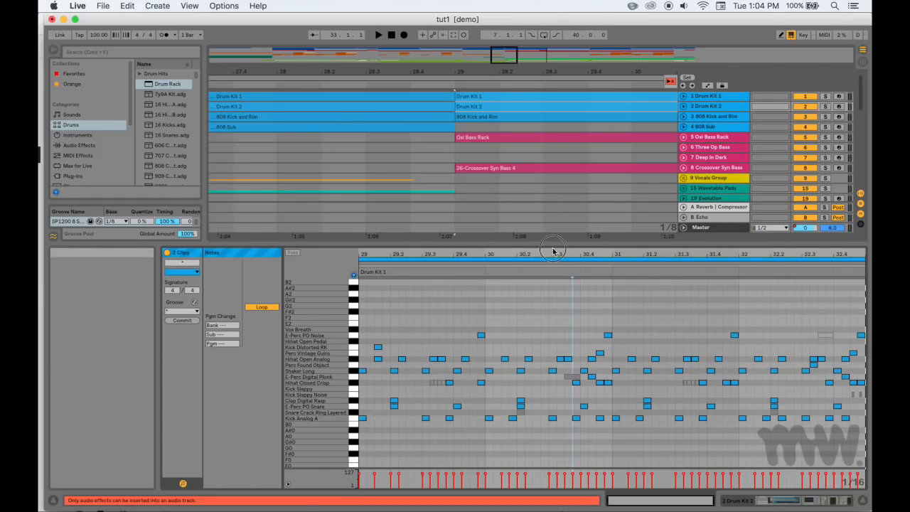
# Reduce the note editor's height, select the Agogo Bells clip at bar 37 and zoom the arrangement to it
pyautogui.moveTo(555, 250); pyautogui.dragTo(534, 298)
pyautogui.moveTo(553, 218); pyautogui.dragTo(542, 217)
pyautogui.hscroll(3, 543, 216)
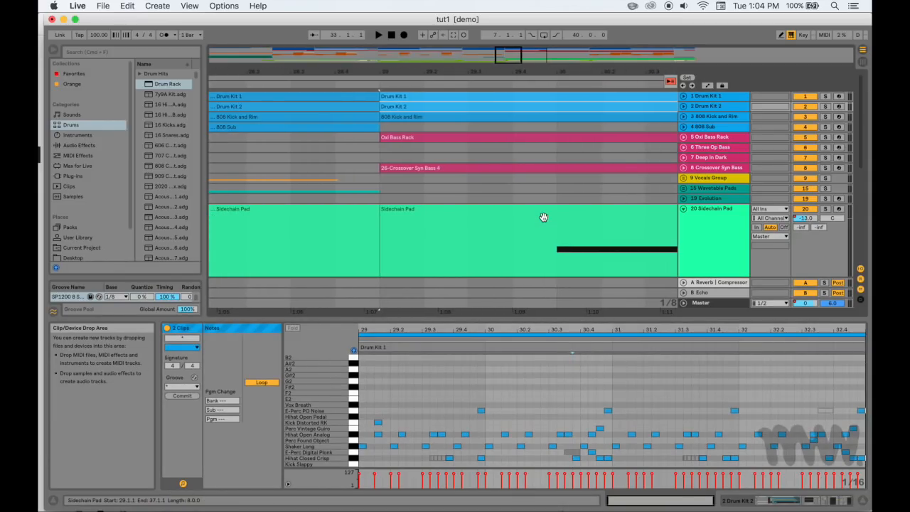
pyautogui.hscroll(10, 449, 201)
pyautogui.scroll(-10, 448, 201)
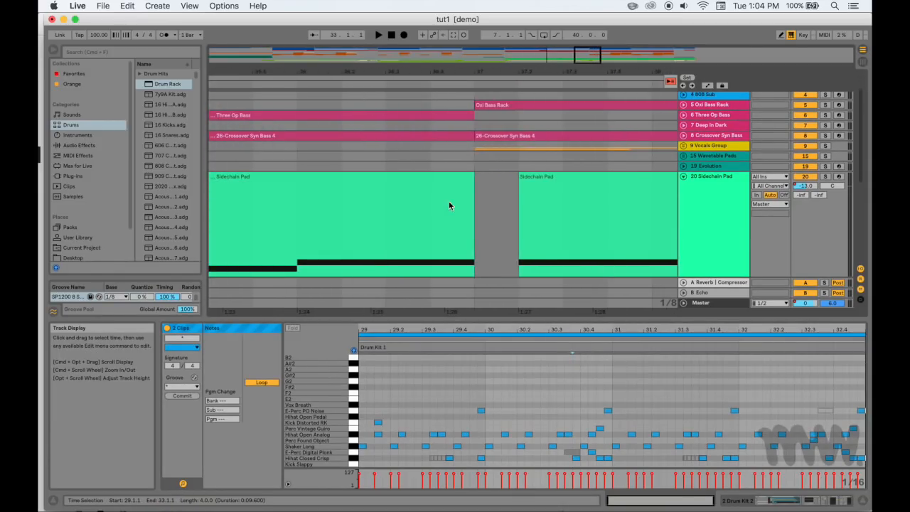
pyautogui.hscroll(-1, 449, 202)
pyautogui.click(403, 171)
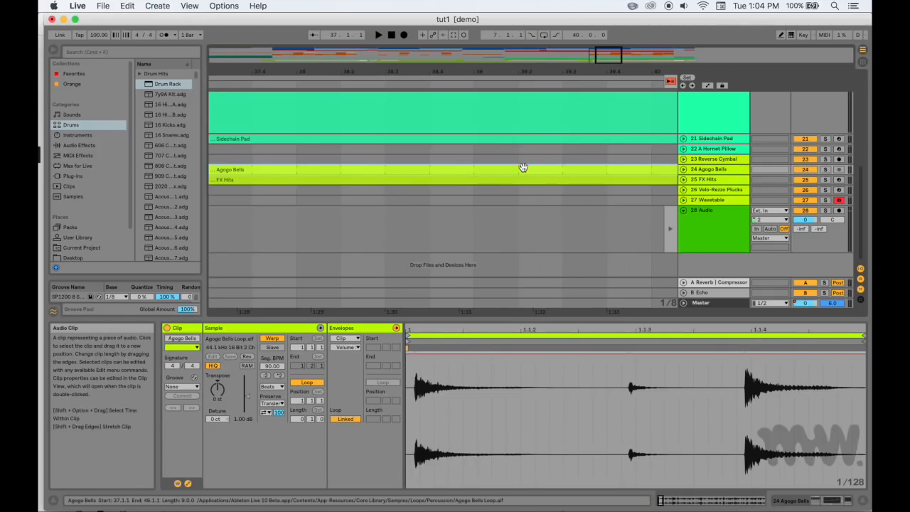
pyautogui.press('z')
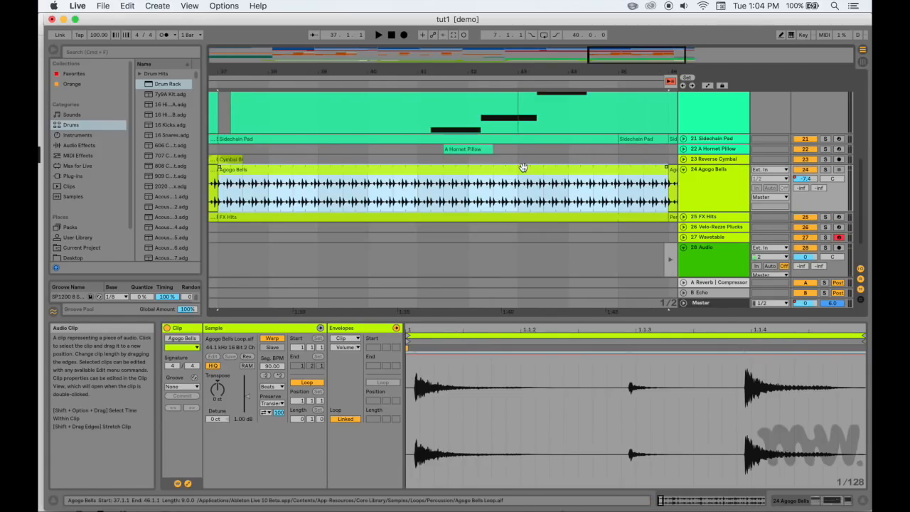
# Toggle the arrangement zoom back and onto the Agogo Bells clip again, and move the clip from bar 37 to bar 38
pyautogui.press('x')
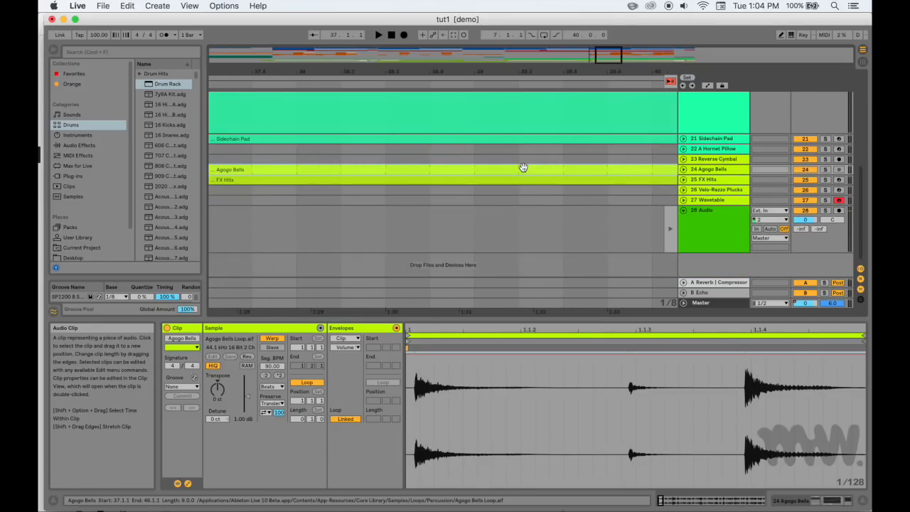
pyautogui.press('z')
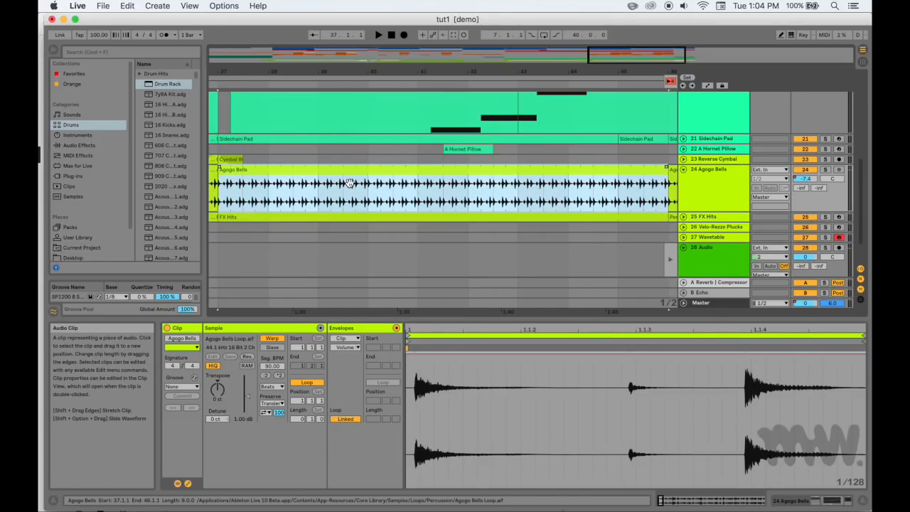
pyautogui.hscroll(-3, 350, 183)
pyautogui.moveTo(356, 184); pyautogui.dragTo(478, 164)
pyautogui.click(407, 141)
pyautogui.hscroll(10, 478, 164)
pyautogui.hscroll(-8, 479, 163)
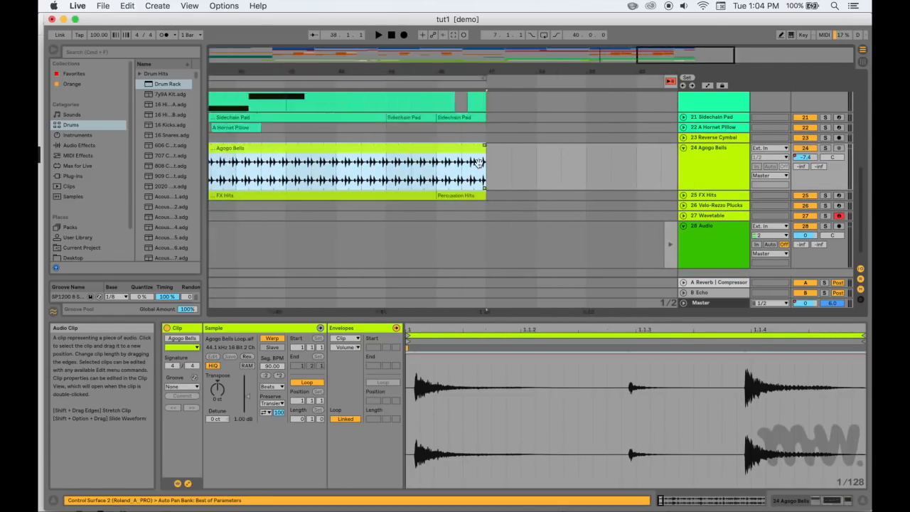
# Split the Agogo Bells clip at 46.3.1 and move the split-off half-bar piece to 48.1.1
pyautogui.click(634, 183)
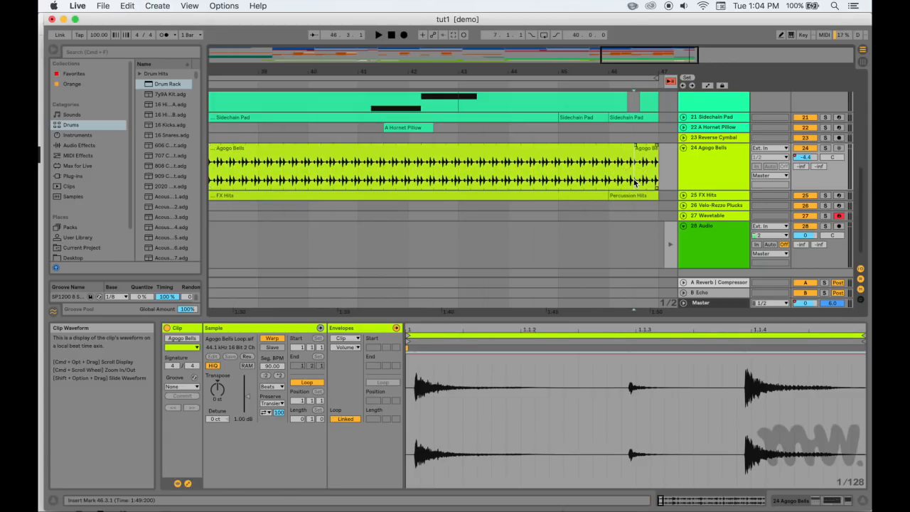
pyautogui.hscroll(5, 635, 183)
pyautogui.moveTo(396, 159); pyautogui.dragTo(471, 168)
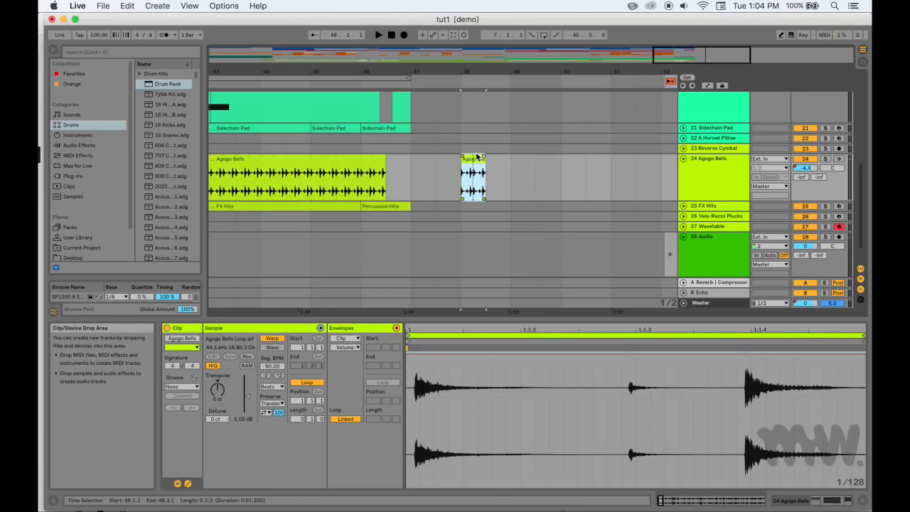
# Extend the end of the short Agogo Bells clip at bar 48 to 51.4.1 and undo the extension
pyautogui.click(483, 159)
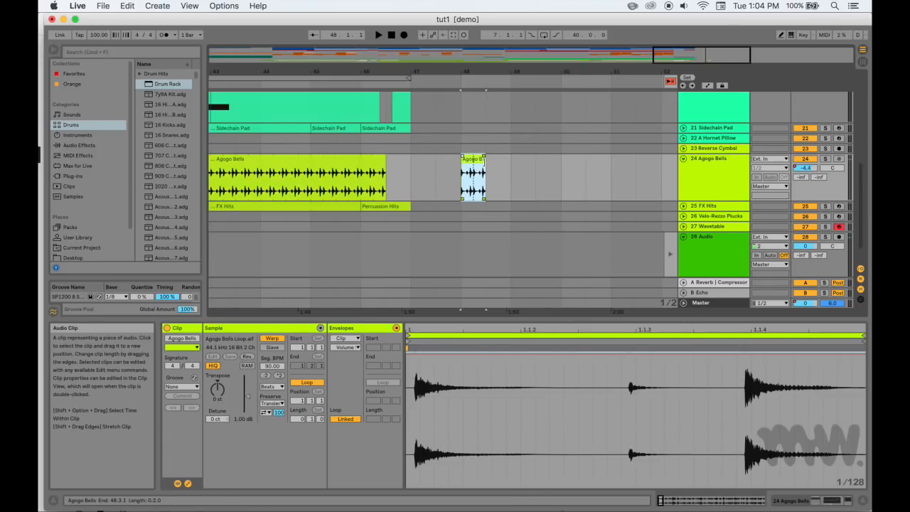
pyautogui.moveTo(484, 159); pyautogui.dragTo(643, 173)
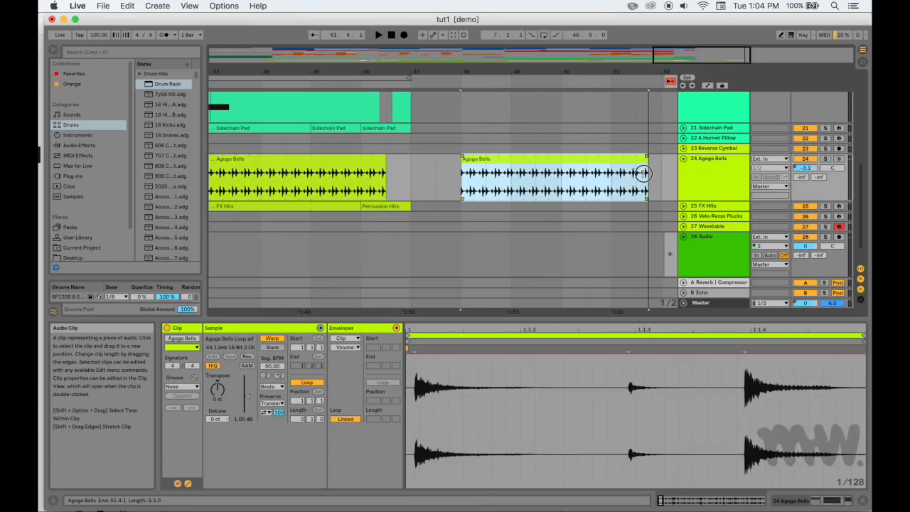
pyautogui.press('super+z')
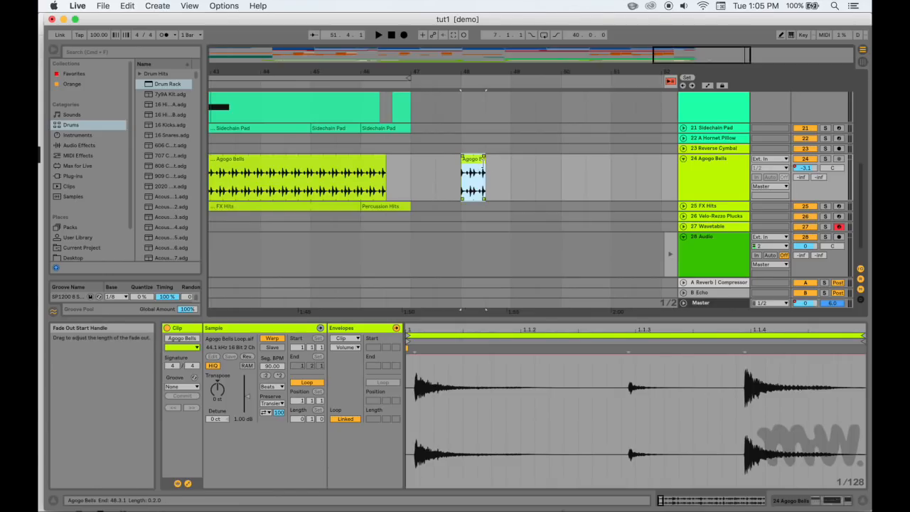
# Time-stretch the short Agogo Bells clip to end at 50.1.1, and bring its end back to 48.3.1
pyautogui.moveTo(485, 163); pyautogui.dragTo(567, 167)
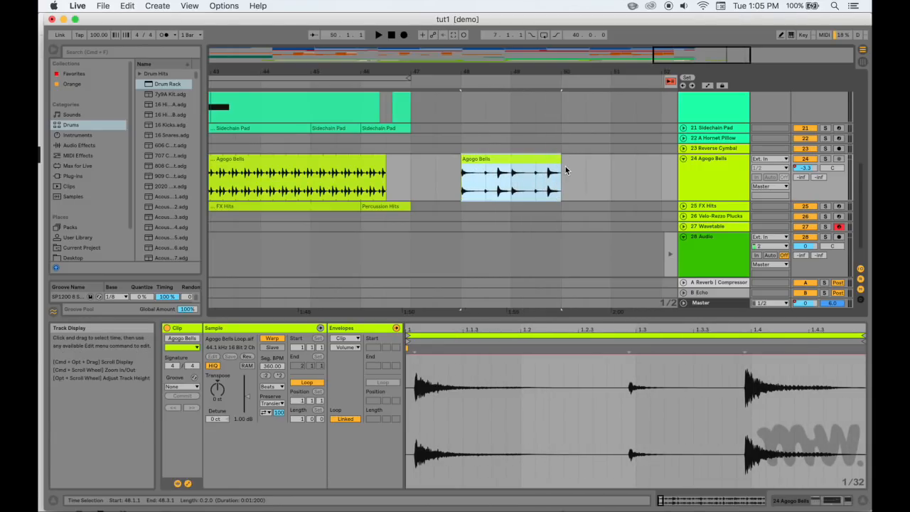
pyautogui.click(530, 180)
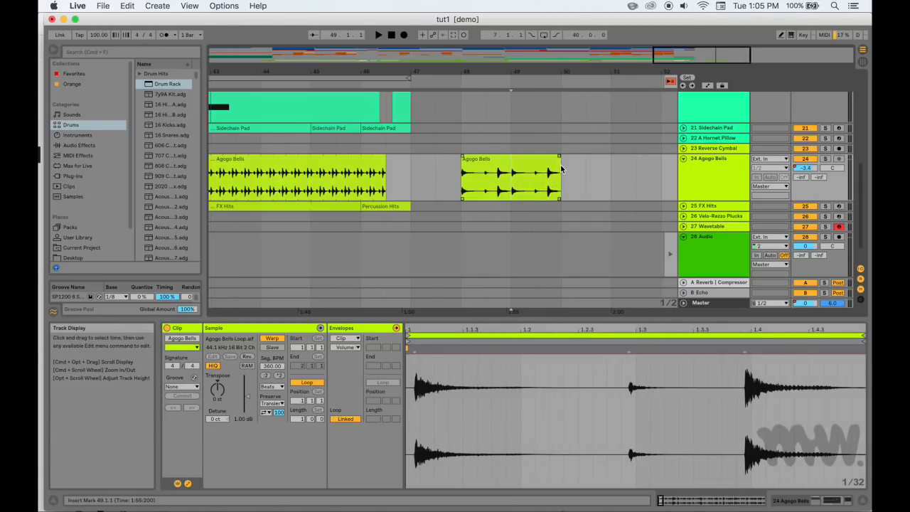
pyautogui.moveTo(561, 168); pyautogui.dragTo(486, 165)
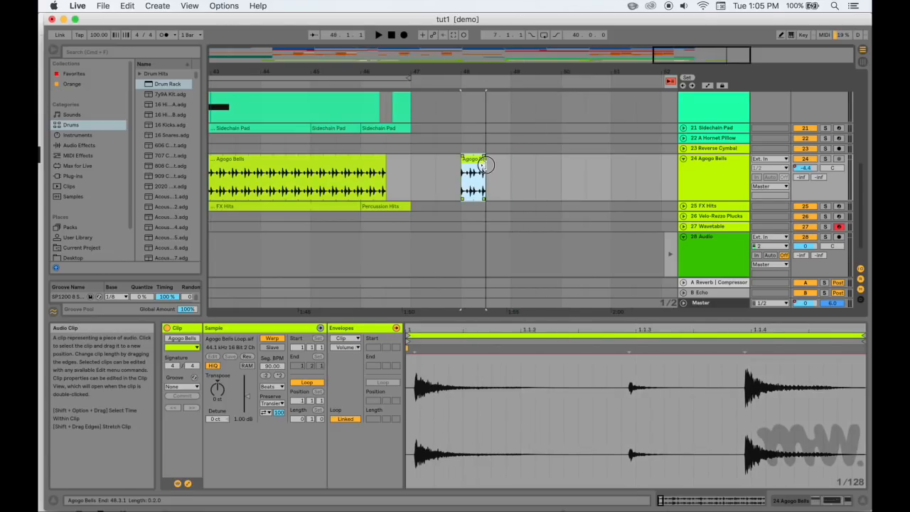
# Move the short Agogo Bells clip to 47.3.1 and increase the height of the Agogo Bells track
pyautogui.hscroll(-2, 422, 168)
pyautogui.hscroll(-1, 423, 168)
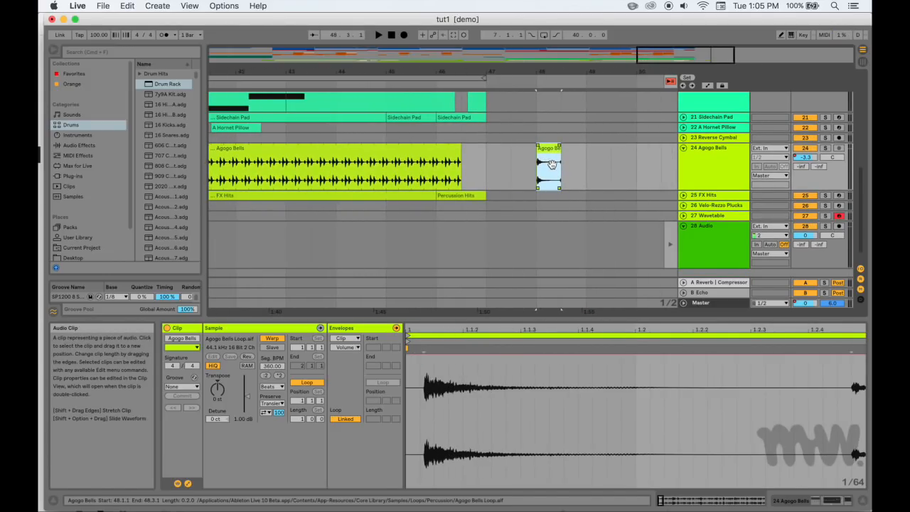
pyautogui.moveTo(551, 165); pyautogui.dragTo(537, 163)
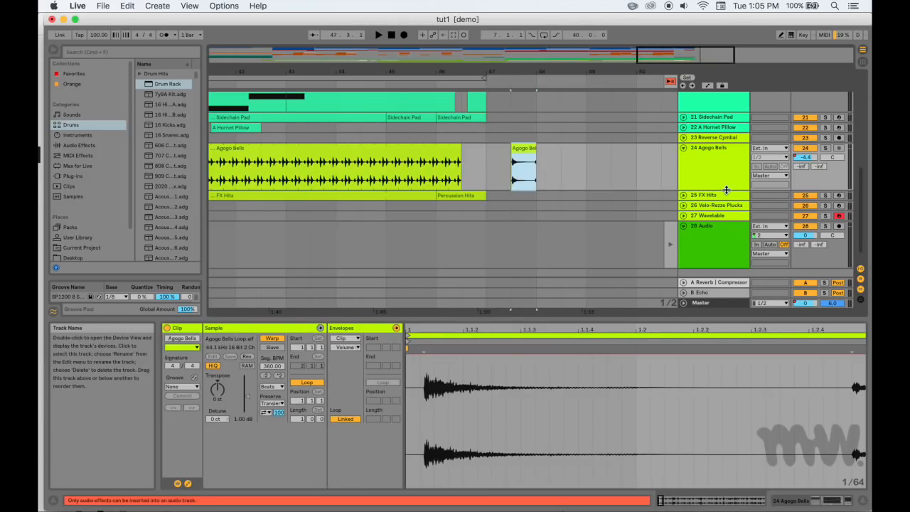
pyautogui.moveTo(721, 188); pyautogui.dragTo(721, 299)
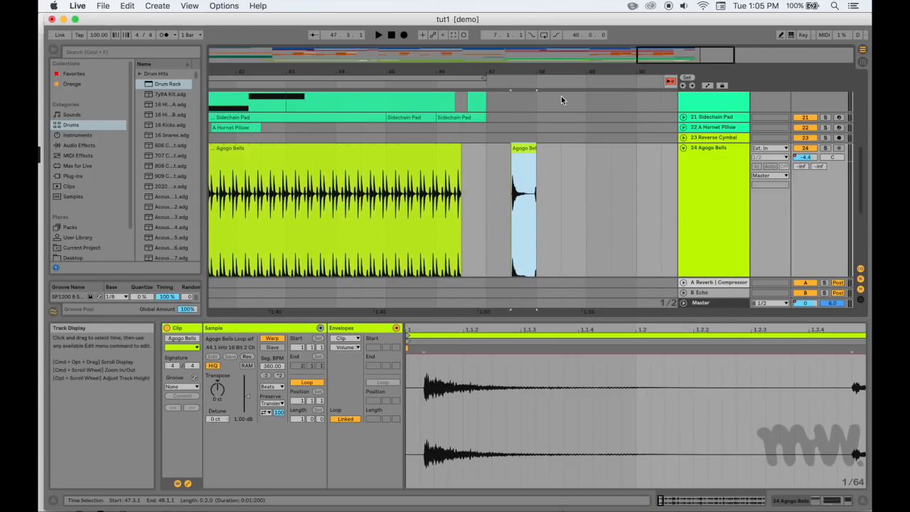
# Zoom in on the Agogo Bells clip at 47.3.1 and slide its waveform earlier within the clip, to a 1.1.2 start
pyautogui.moveTo(561, 65); pyautogui.dragTo(549, 162)
pyautogui.scroll(-10, 549, 162)
pyautogui.hscroll(5, 549, 162)
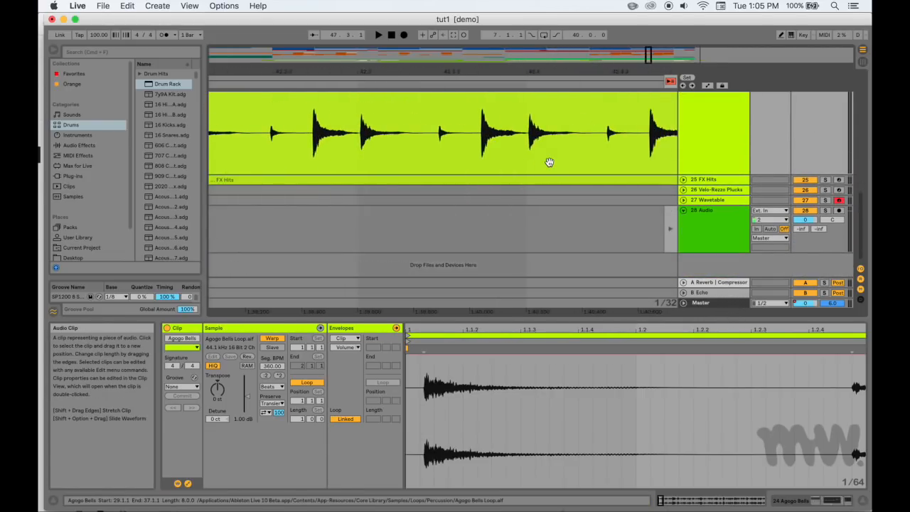
pyautogui.hscroll(3, 549, 162)
pyautogui.scroll(5, 549, 162)
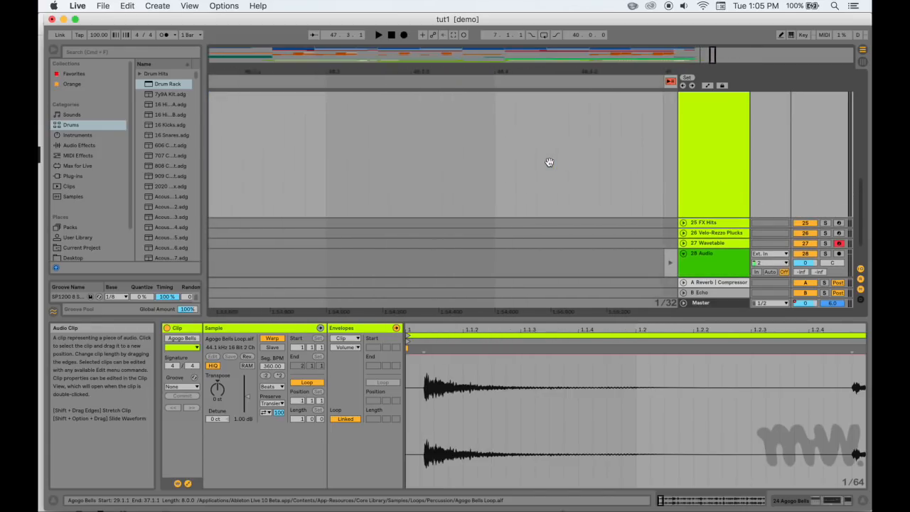
pyautogui.hscroll(3, 548, 162)
pyautogui.scroll(1, 549, 162)
pyautogui.click(631, 178)
pyautogui.moveTo(452, 130); pyautogui.dragTo(354, 119)
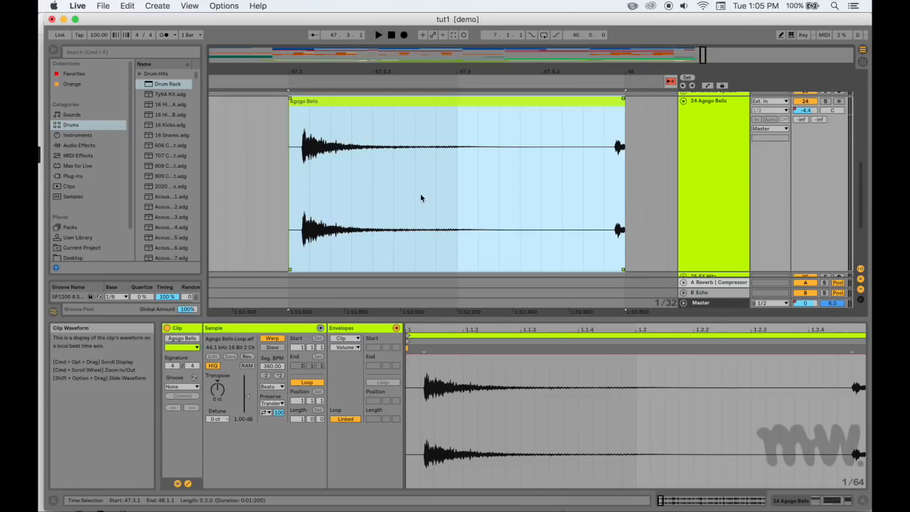
pyautogui.moveTo(423, 158); pyautogui.dragTo(371, 159)
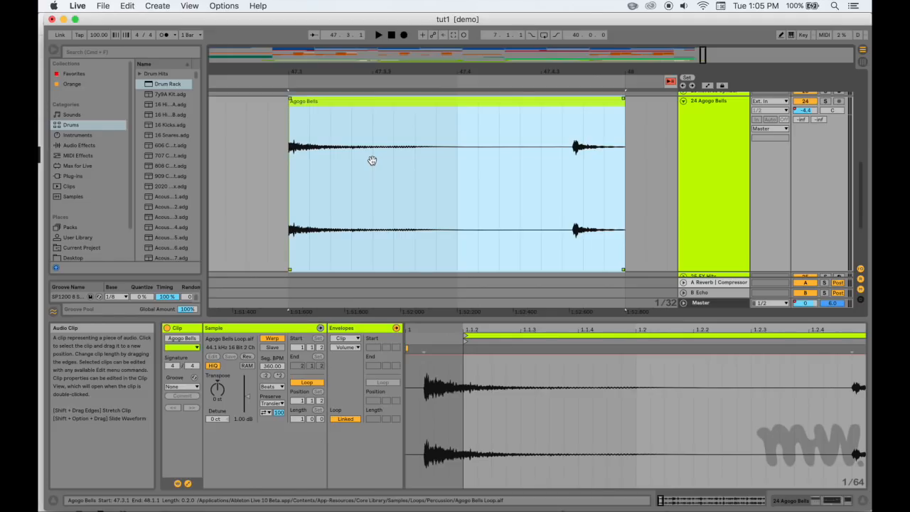
# Show automation and add a Track Volume breakpoint of about -14.1 dB near 47.4.3 on the Agogo Bells clip
pyautogui.hscroll(-5, 372, 160)
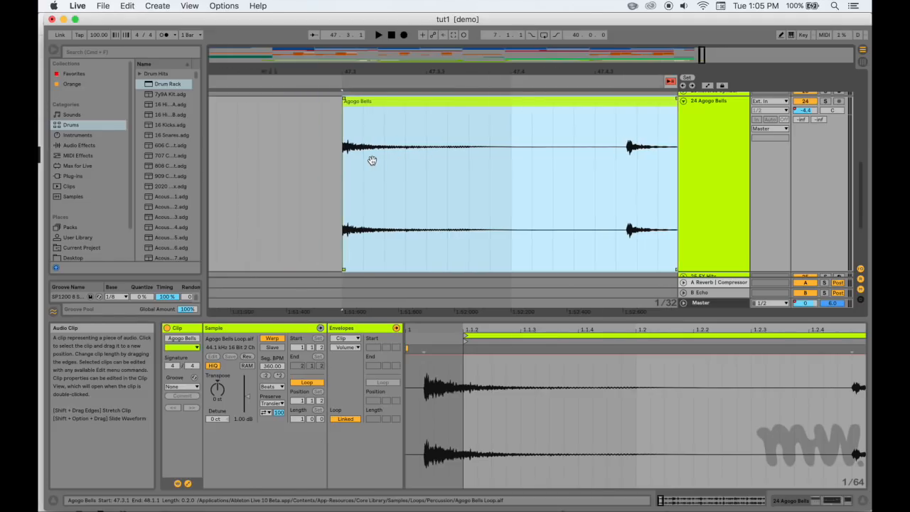
pyautogui.press('a')
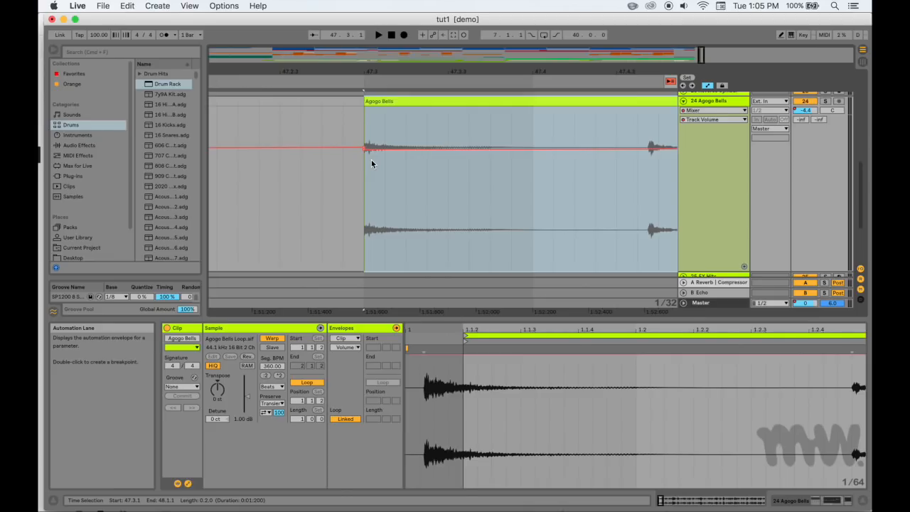
pyautogui.press('a')
pyautogui.press('a')
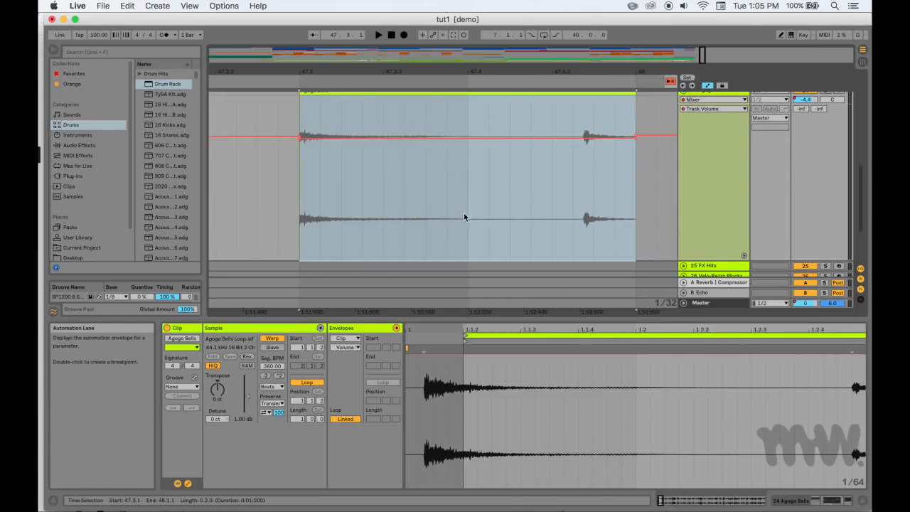
pyautogui.click(553, 183)
pyautogui.click(553, 182)
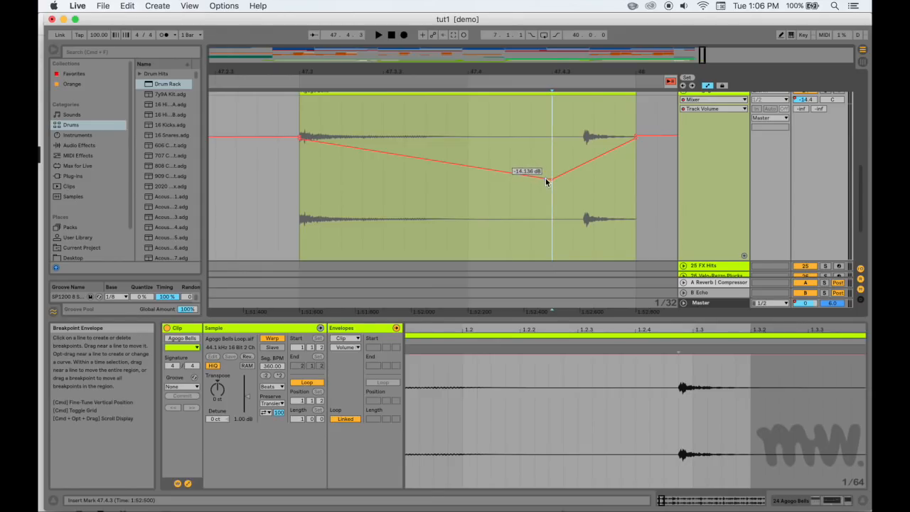
# Split the Agogo Bells clip at 47.3.4 and 47.4.1, and move the small middle piece just past bar 48
pyautogui.hscroll(1, 601, 152)
pyautogui.click(475, 223)
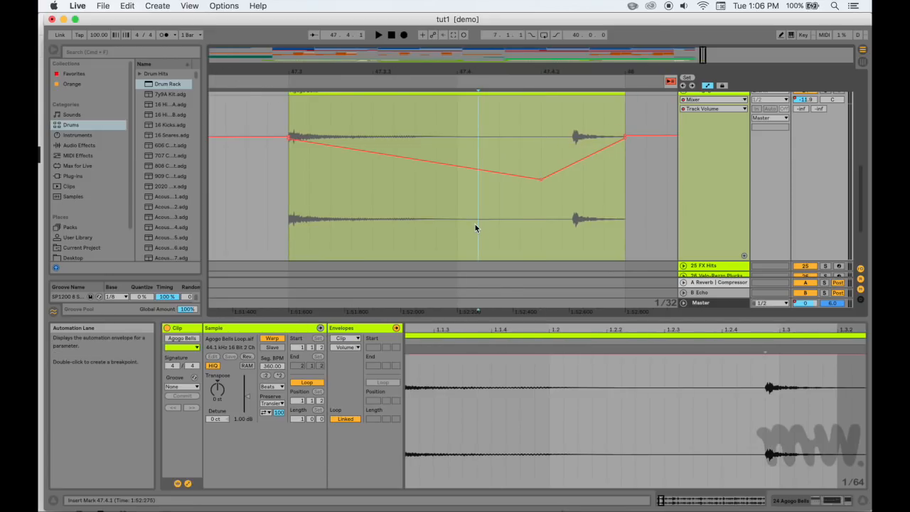
pyautogui.click(430, 249)
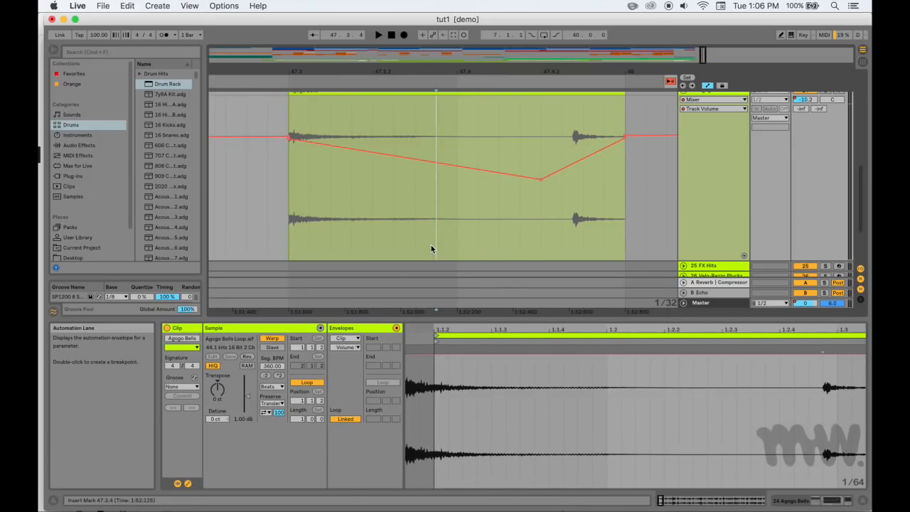
pyautogui.click(459, 248)
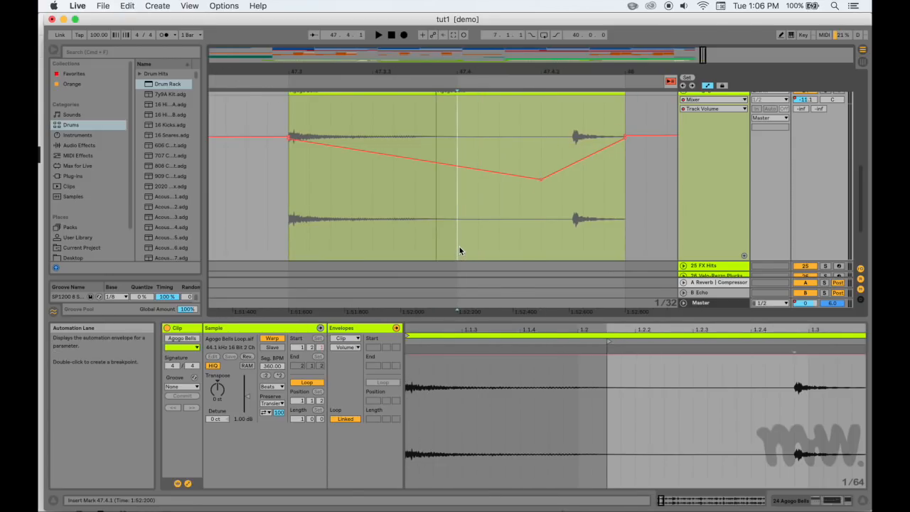
pyautogui.click(489, 246)
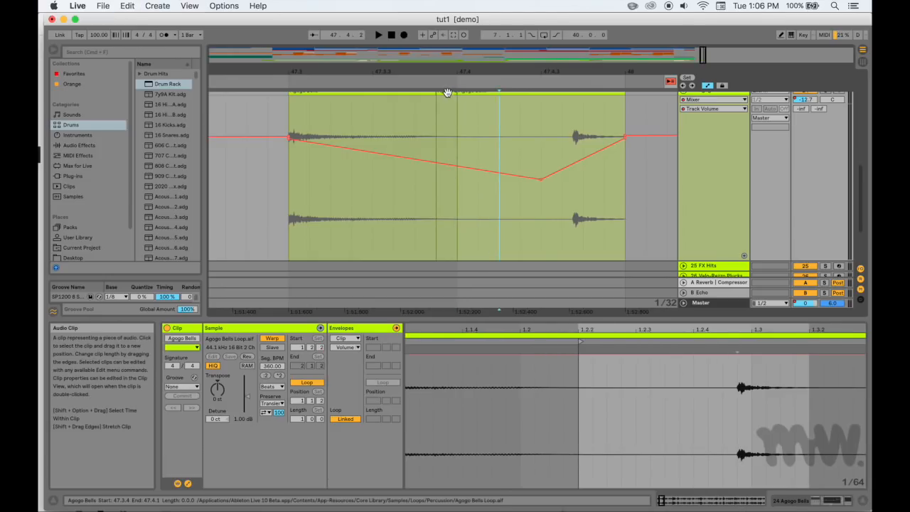
pyautogui.moveTo(446, 97); pyautogui.dragTo(654, 121)
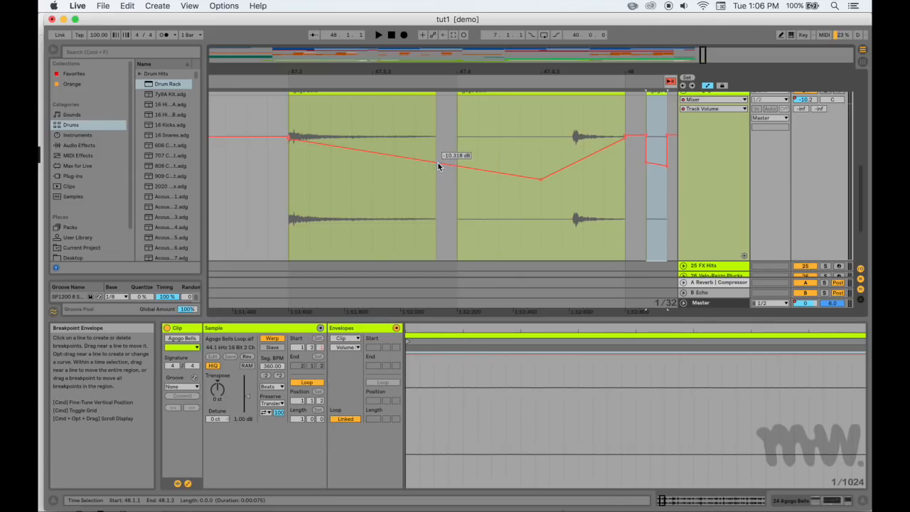
# Lower the Track Volume automation in the gap between 47.3.4 and 47.4.1 to its minimum
pyautogui.moveTo(445, 164)
pyautogui.mouseDown()
pyautogui.moveTo(446, 254)
pyautogui.moveTo(438, 255)
pyautogui.mouseUp()
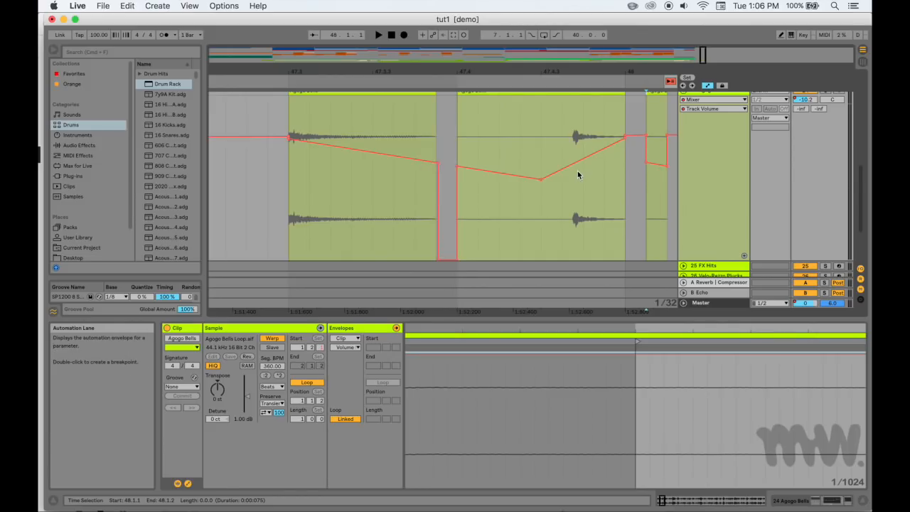
pyautogui.hscroll(5, 577, 171)
pyautogui.hscroll(-3, 453, 154)
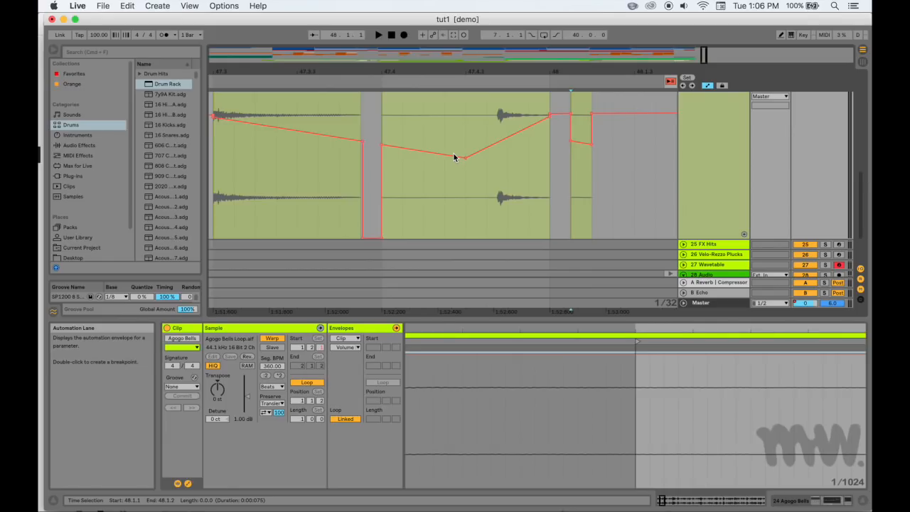
# Move the Agogo Bells clip at 47.4.1 later so it meets the small last piece, and undo the move
pyautogui.scroll(3, 489, 143)
pyautogui.click(492, 120)
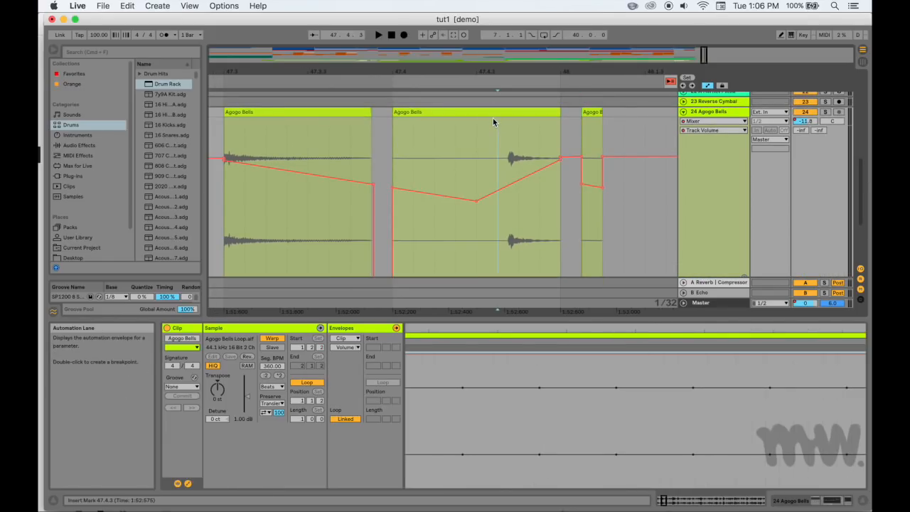
pyautogui.moveTo(490, 113); pyautogui.dragTo(511, 112)
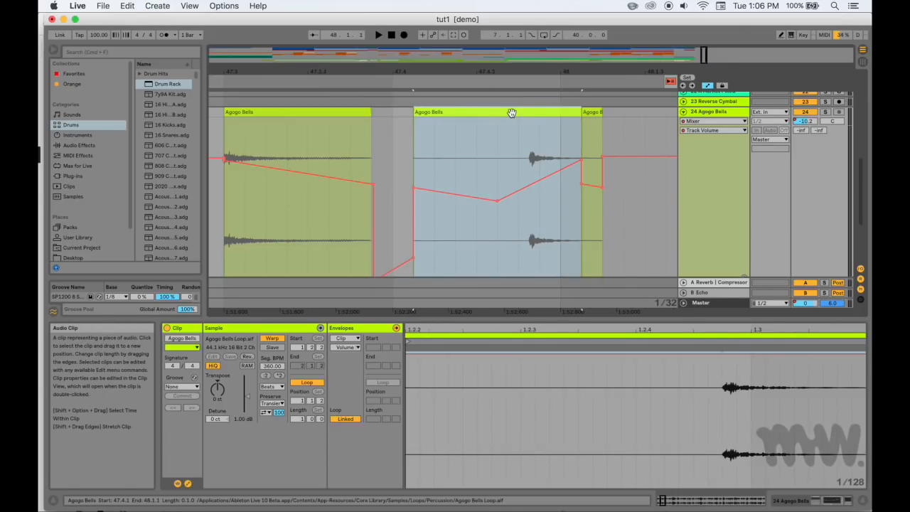
pyautogui.press('super+z')
# Nudge the Agogo Bells clip at 47.4 slightly later in fine increments, together with its volume automation
pyautogui.press('super+Right')
pyautogui.press('super+Right')
pyautogui.press('super+Right')
pyautogui.press('super+Right')
pyautogui.press('super+Right')
pyautogui.press('super+Right')
pyautogui.press('super+Right')
pyautogui.press('super+Right')
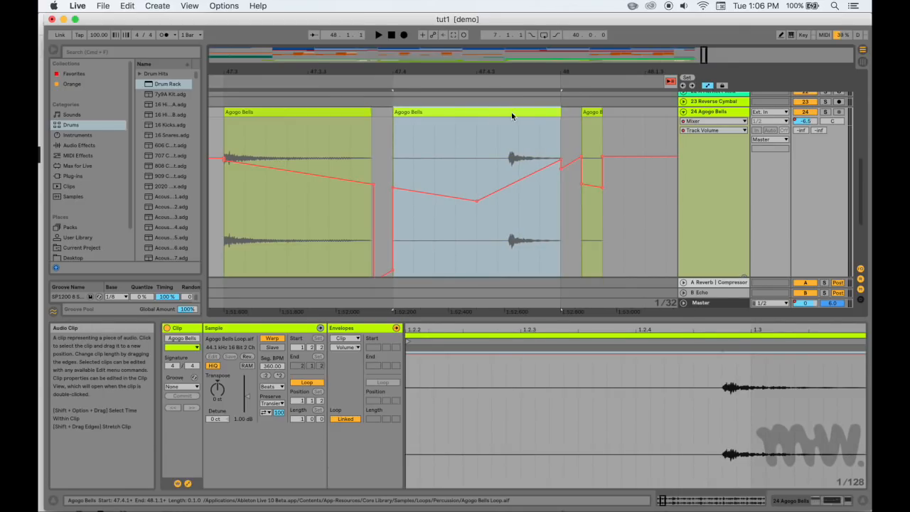
pyautogui.press('super+Right')
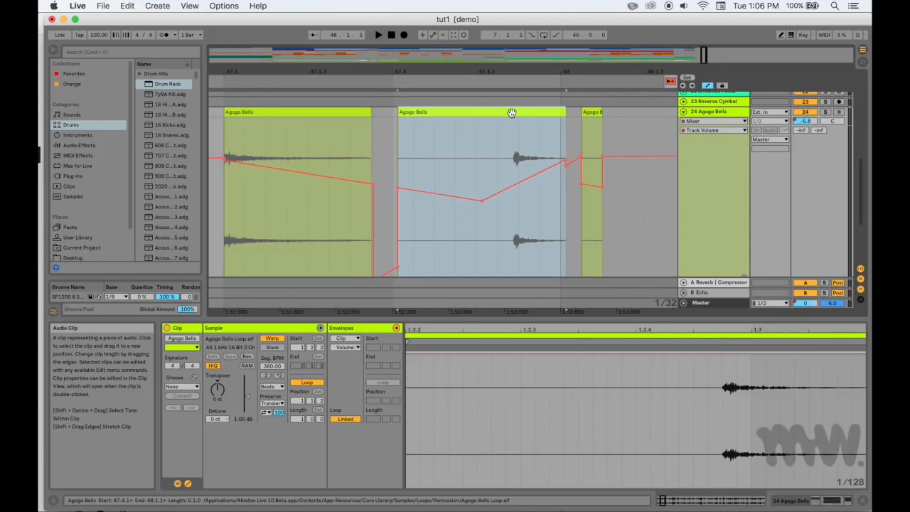
# Move the nudged Agogo Bells clip to about 47.4.2, over the small last piece, and clear the selection
pyautogui.moveTo(511, 112); pyautogui.dragTo(705, 222)
pyautogui.scroll(-5, 704, 223)
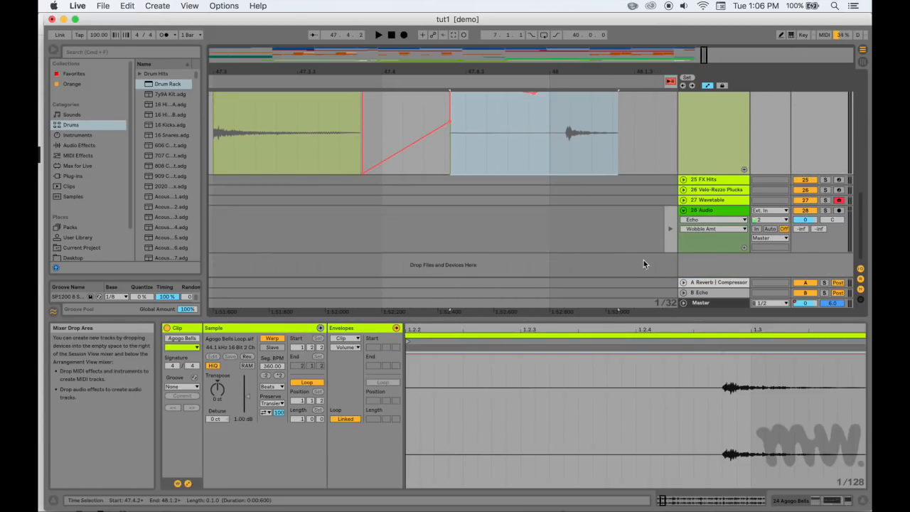
pyautogui.scroll(2, 609, 196)
pyautogui.scroll(2, 609, 193)
pyautogui.click(603, 191)
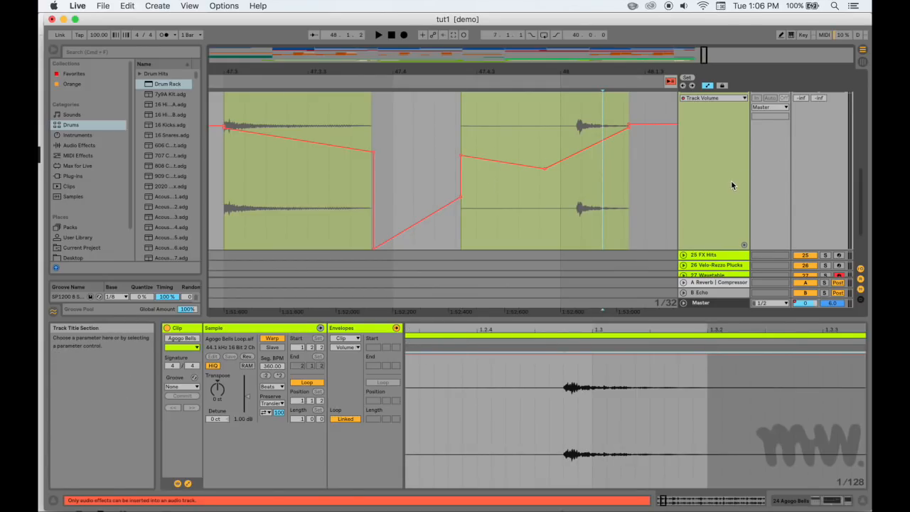
# Move the last long Agogo Bells clip from track 24 onto a new track at bar 59 and select that track
pyautogui.press('x')
pyautogui.scroll(-3, 557, 227)
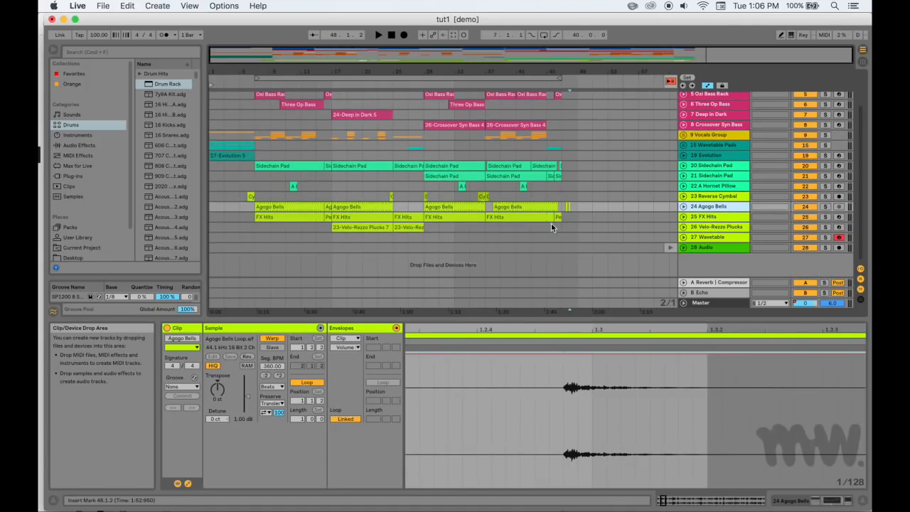
pyautogui.click(514, 207)
pyautogui.moveTo(513, 207); pyautogui.dragTo(647, 267)
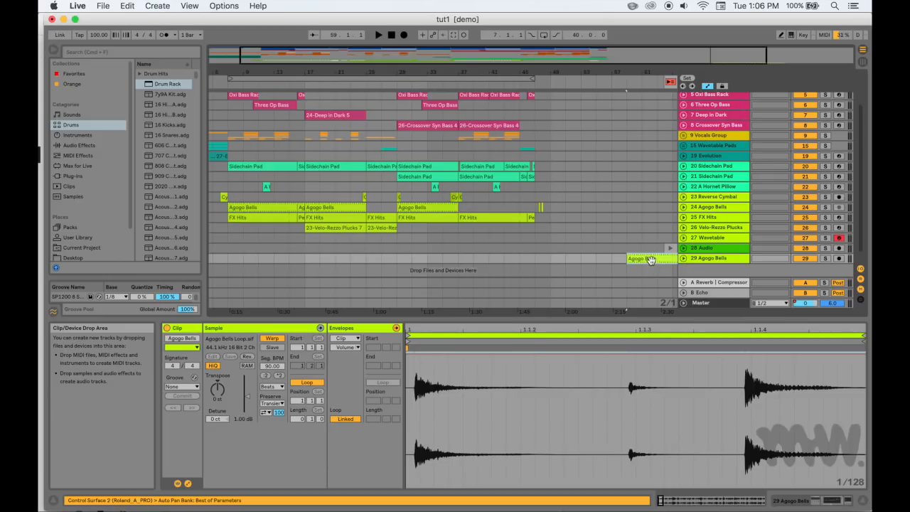
pyautogui.hscroll(3, 650, 261)
pyautogui.click(704, 258)
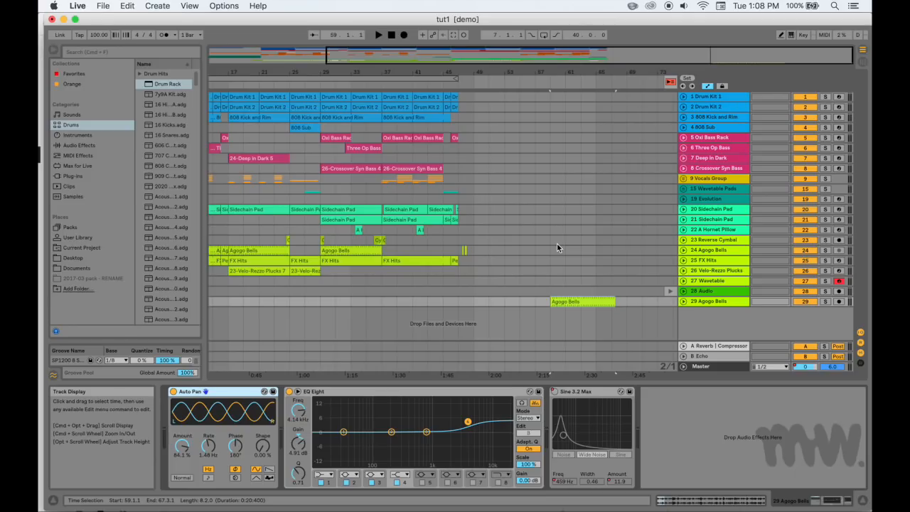
# Open the Sidechain Pad clip near bar 37 on track 20 in the MIDI note editor
pyautogui.click(417, 209)
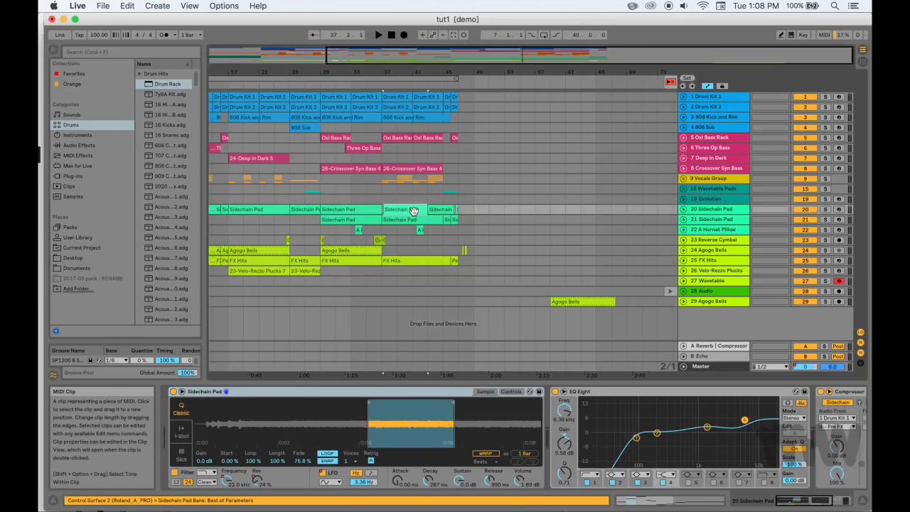
pyautogui.doubleClick(397, 211)
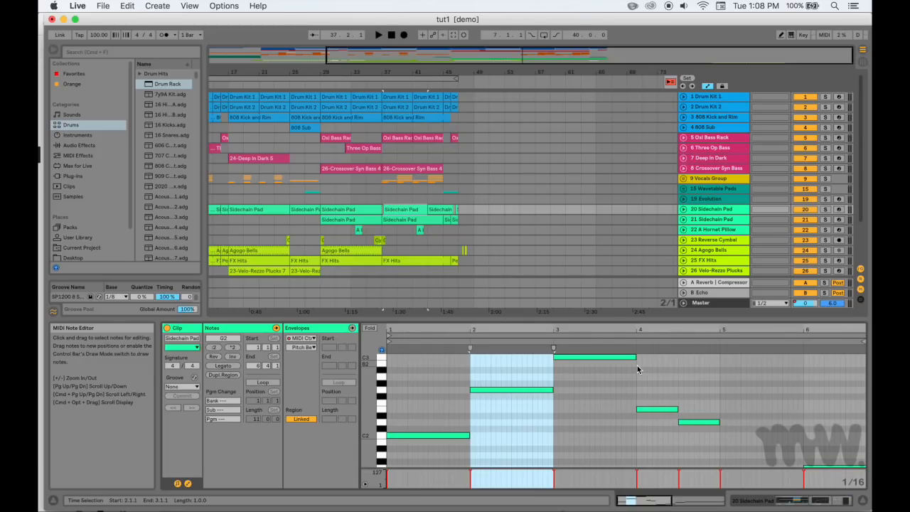
# Open Live's PDF manual in Acrobat Reader, review the improvements listed around page 25, and minimize the manual
pyautogui.click(257, 6)
pyautogui.click(293, 54)
pyautogui.scroll(-20, 344, 201)
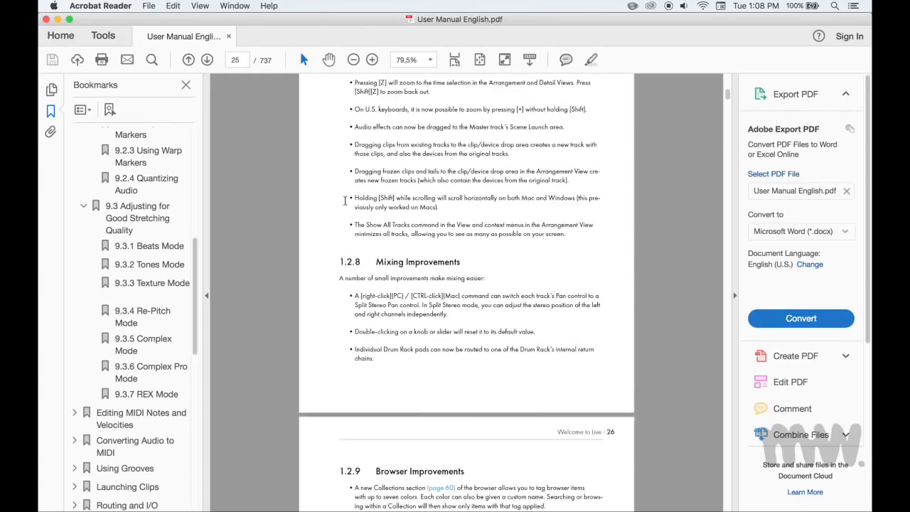
pyautogui.scroll(-20, 344, 202)
pyautogui.scroll(1, 344, 202)
pyautogui.moveTo(346, 211); pyautogui.dragTo(508, 258)
pyautogui.scroll(1, 508, 258)
pyautogui.scroll(15, 509, 258)
pyautogui.click(57, 19)
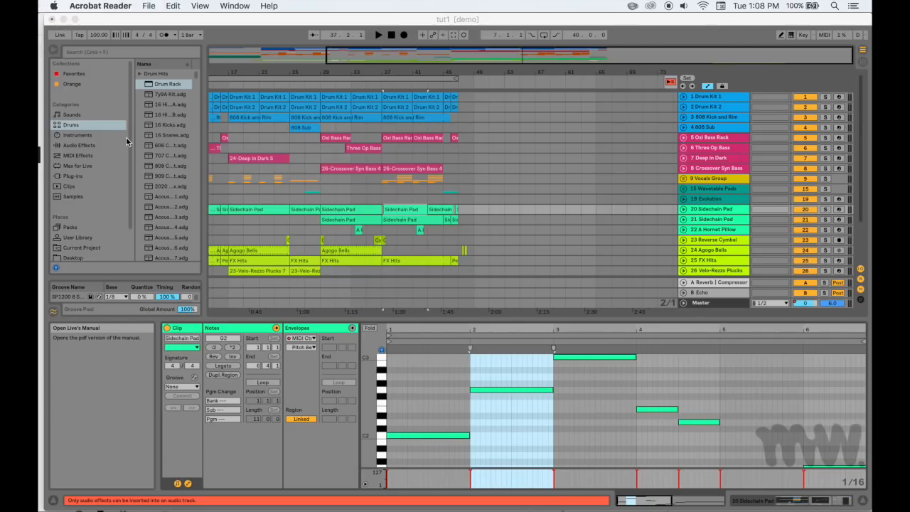
# Collapse the Wavetable entry in the browser's Instruments category and show the Audio Effects category
pyautogui.click(96, 149)
pyautogui.click(90, 135)
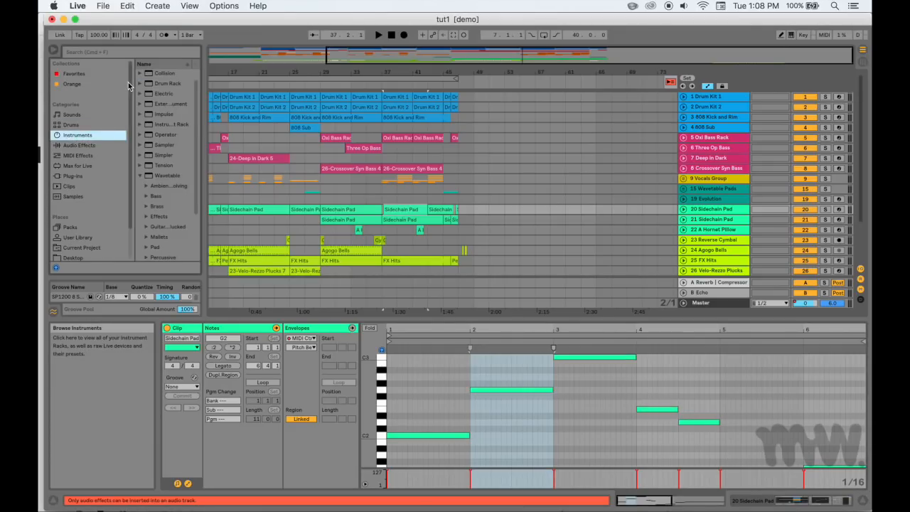
pyautogui.click(141, 176)
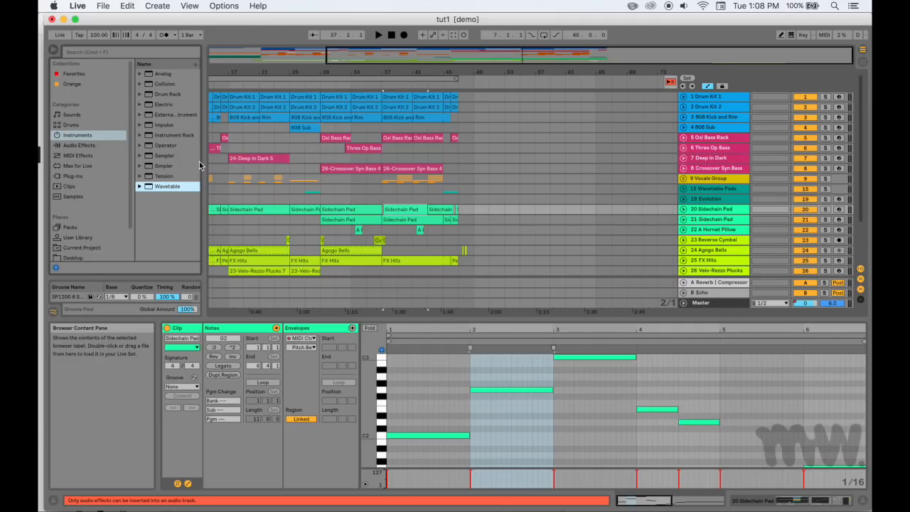
pyautogui.press('Left')
pyautogui.press('Down')
pyautogui.scroll(5, 171, 187)
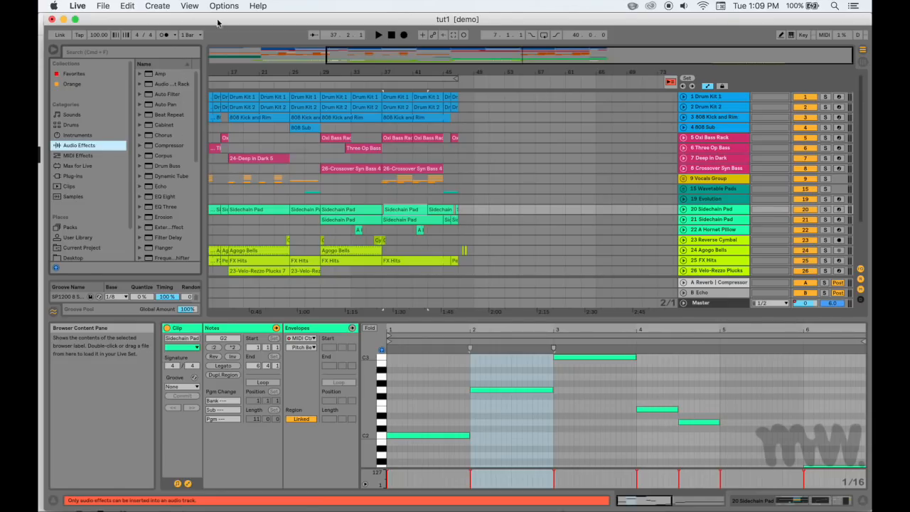
# Enter key mapping and assign the A key to selecting the 23 Reverse Cymbal track
pyautogui.click(502, 194)
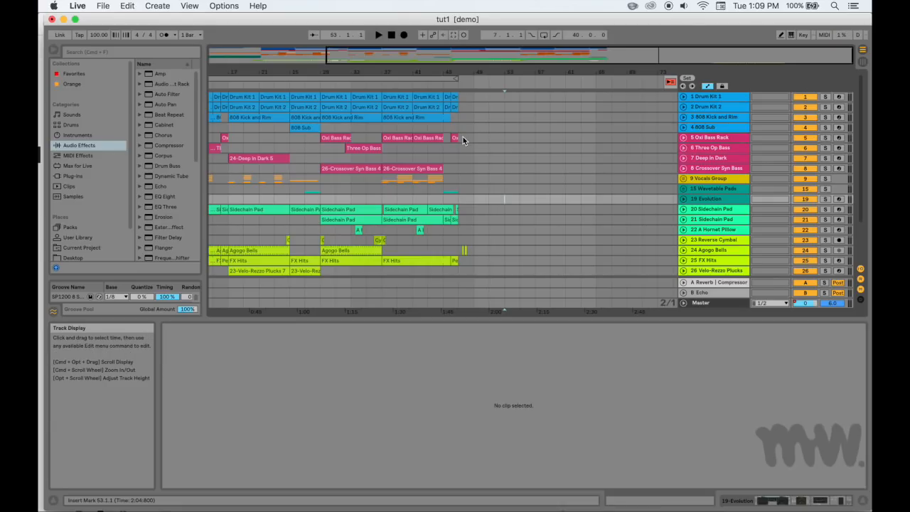
pyautogui.click(803, 34)
pyautogui.click(703, 242)
pyautogui.press('a')
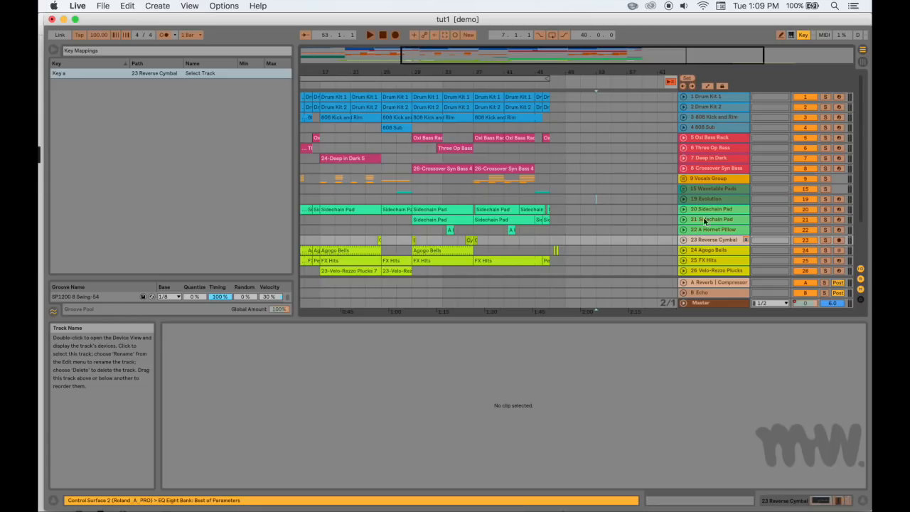
# Try to map the A key to the 1 Drum Kit 1 track and decline replacing the previous mapping
pyautogui.click(712, 98)
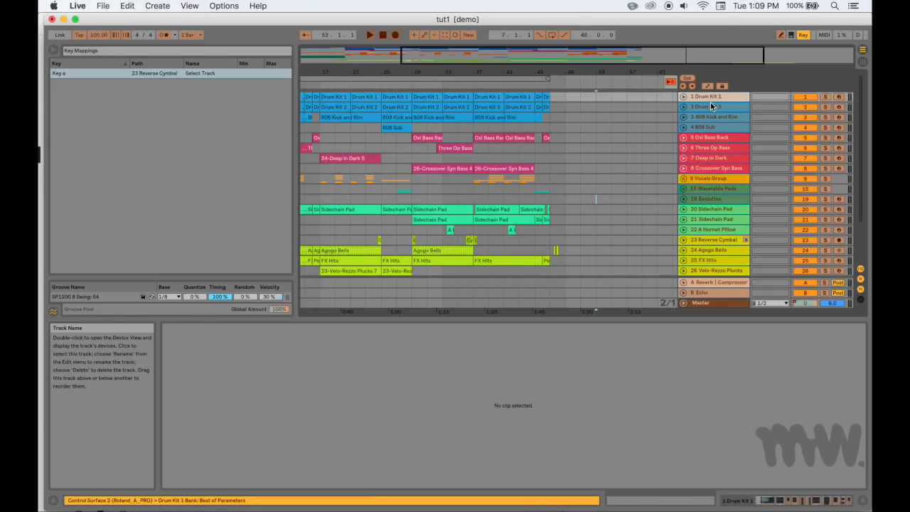
pyautogui.press('a')
pyautogui.click(508, 281)
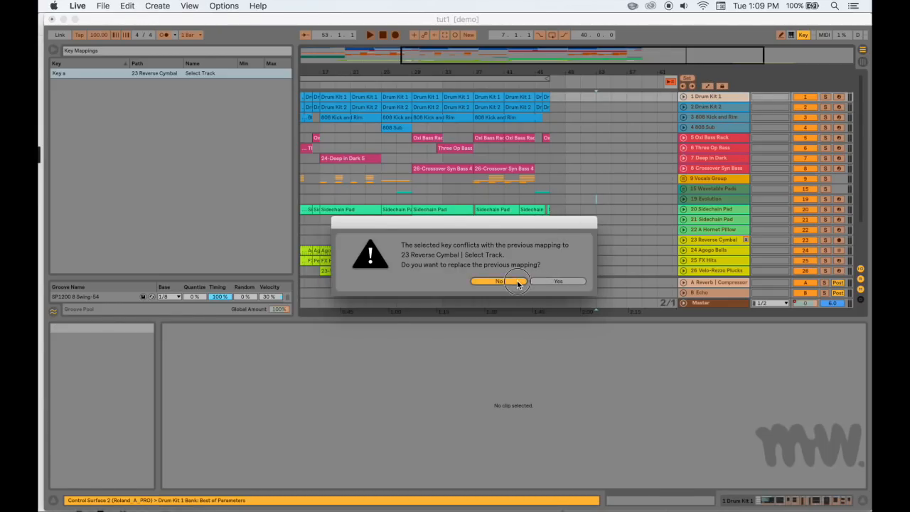
# Leave key mapping, select the 1 Drum Kit 1 track, and display its clip at bar 41
pyautogui.click(803, 35)
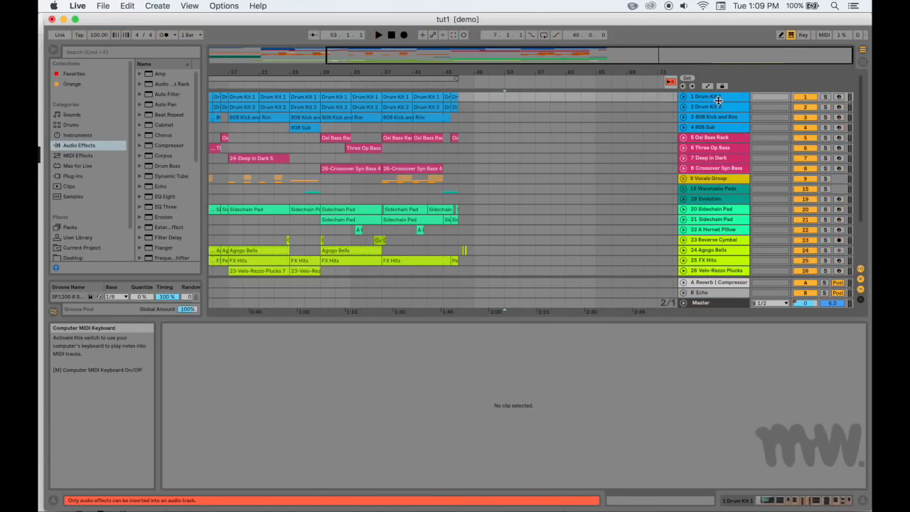
pyautogui.click(711, 99)
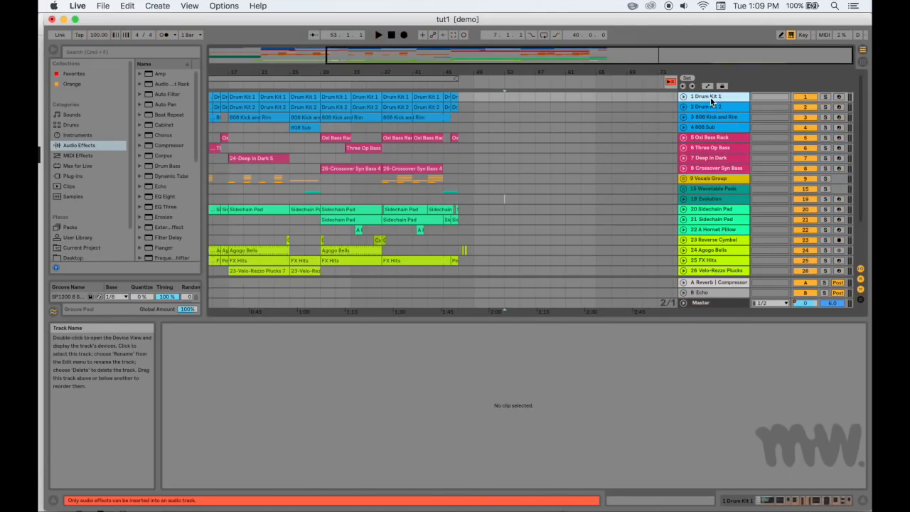
pyautogui.click(419, 96)
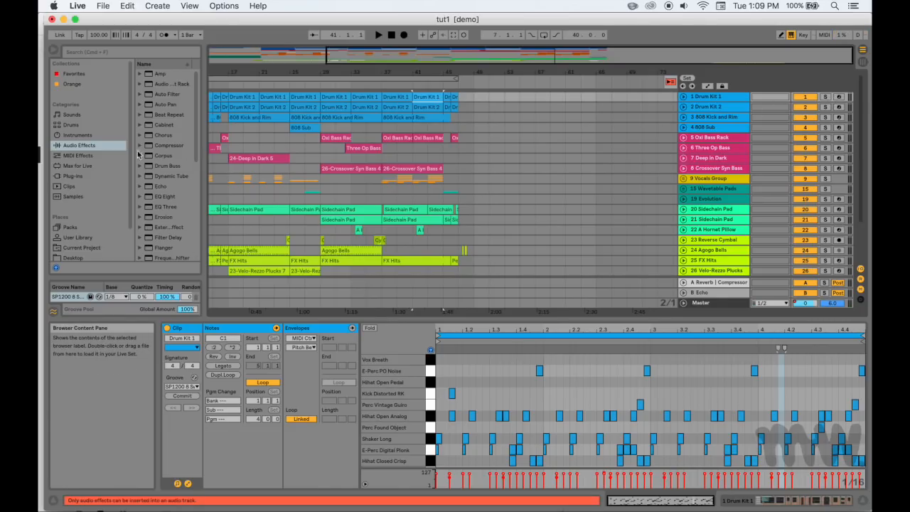
# Load the Flyte Time Brass preset from Wavetable's Brass folder onto a new MIDI track below 29 Agogo Bells
pyautogui.click(77, 134)
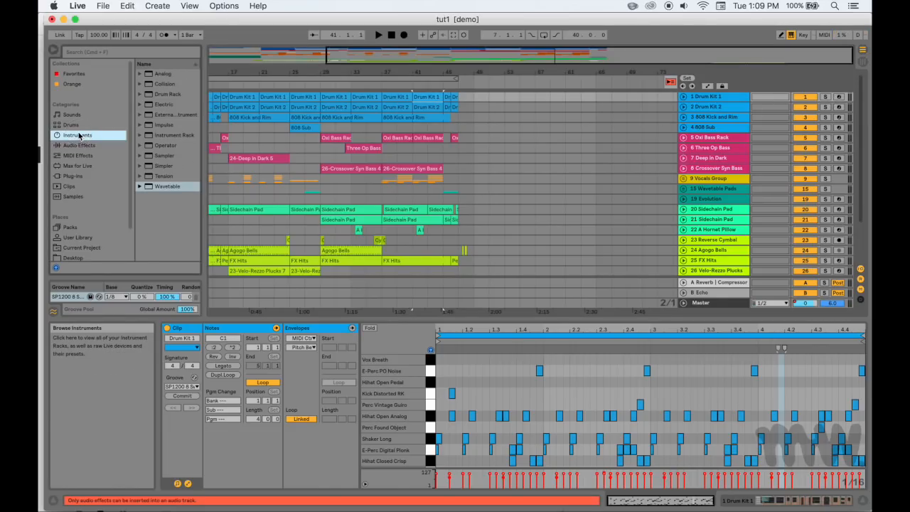
pyautogui.click(148, 187)
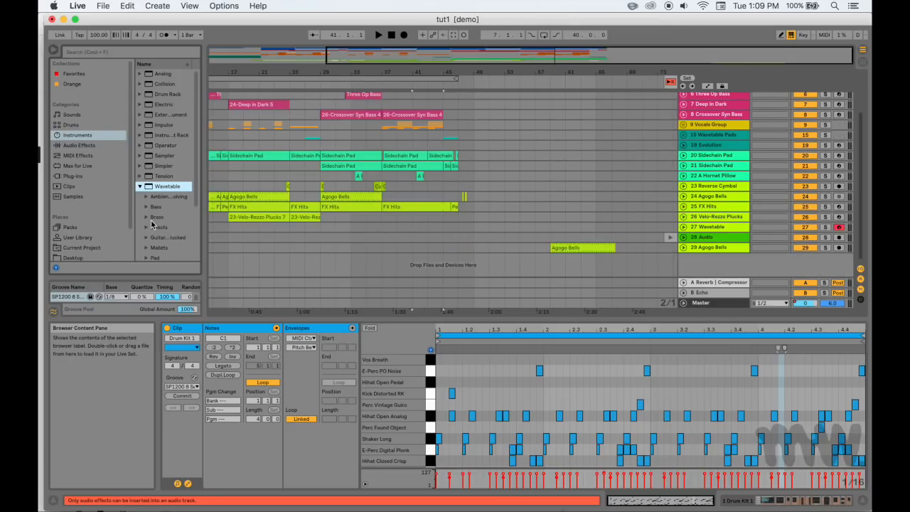
pyautogui.click(149, 219)
pyautogui.click(146, 217)
pyautogui.moveTo(173, 236); pyautogui.dragTo(739, 265)
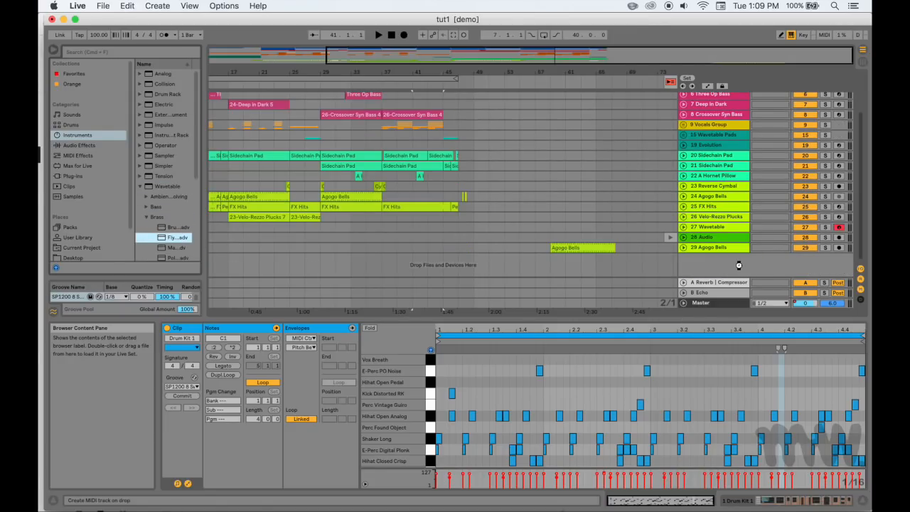
pyautogui.moveTo(738, 265); pyautogui.dragTo(740, 268)
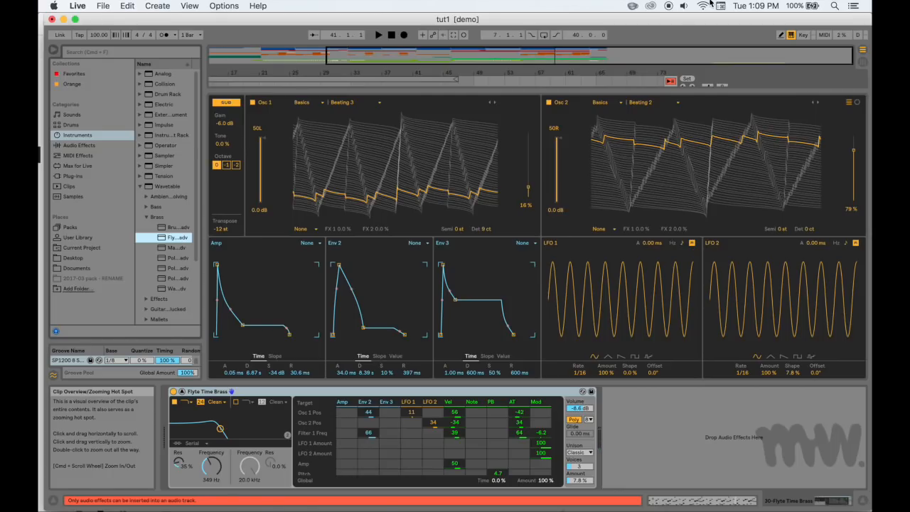
# Capture the just-played notes into a clip on the Flyte Time Brass track and open that clip's note editor
pyautogui.click(454, 37)
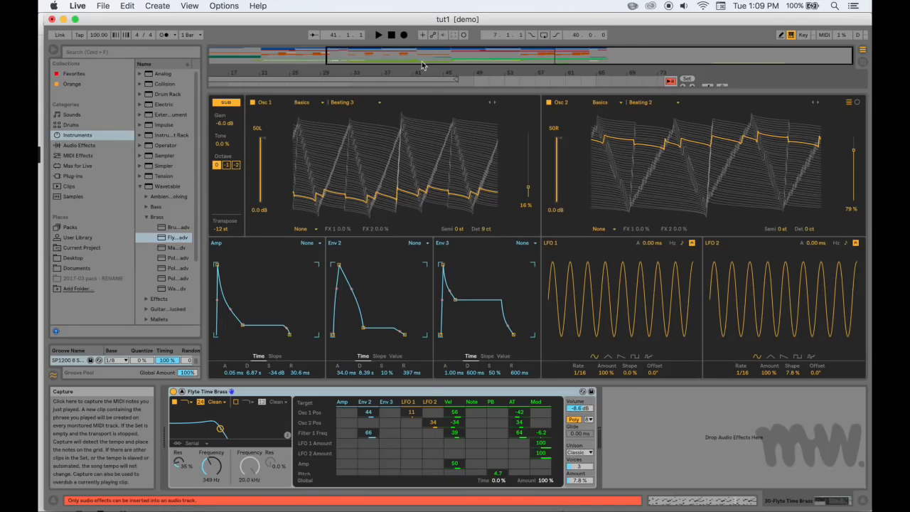
pyautogui.click(182, 391)
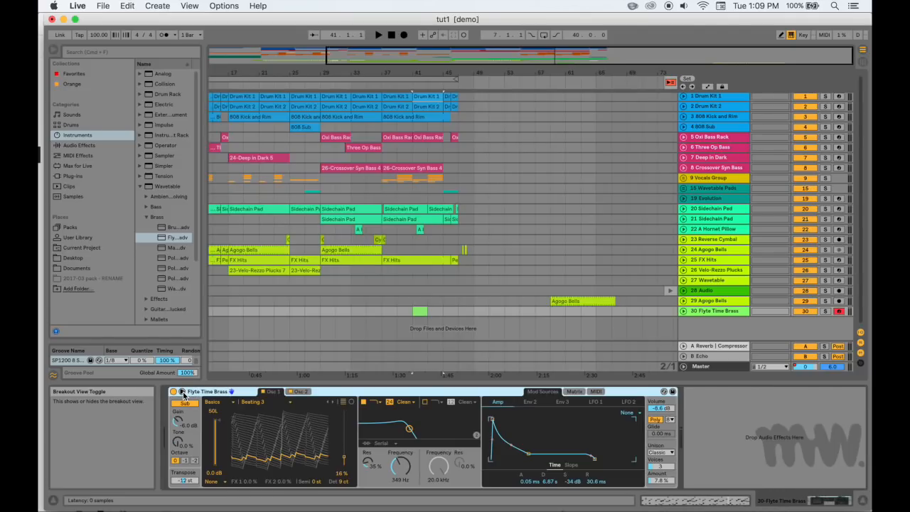
pyautogui.click(417, 310)
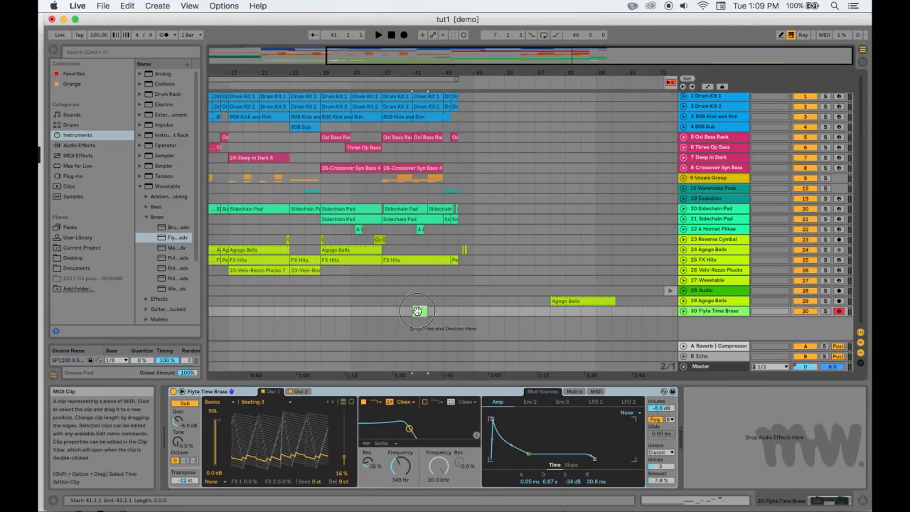
pyautogui.doubleClick(417, 311)
# Select the captured notes one by one in time order, from the long C-2 to the final short F-2
pyautogui.click(566, 462)
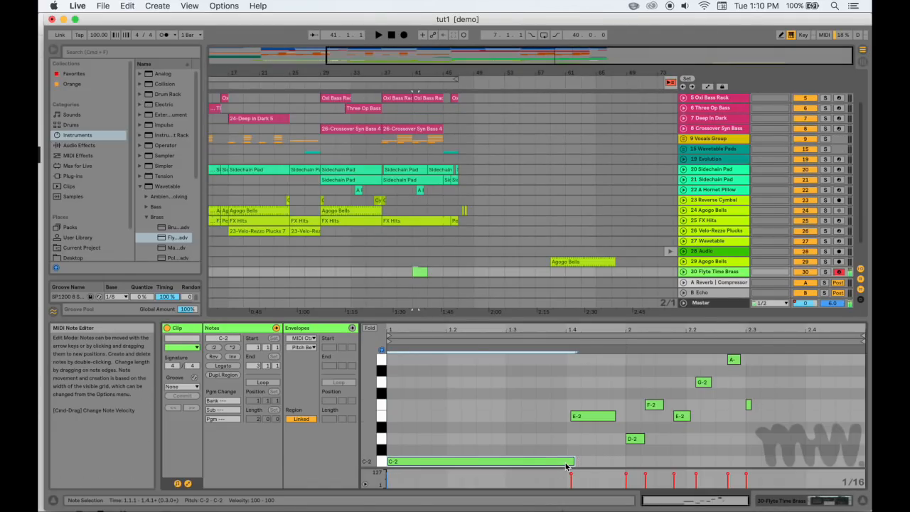
pyautogui.click(577, 416)
pyautogui.click(634, 439)
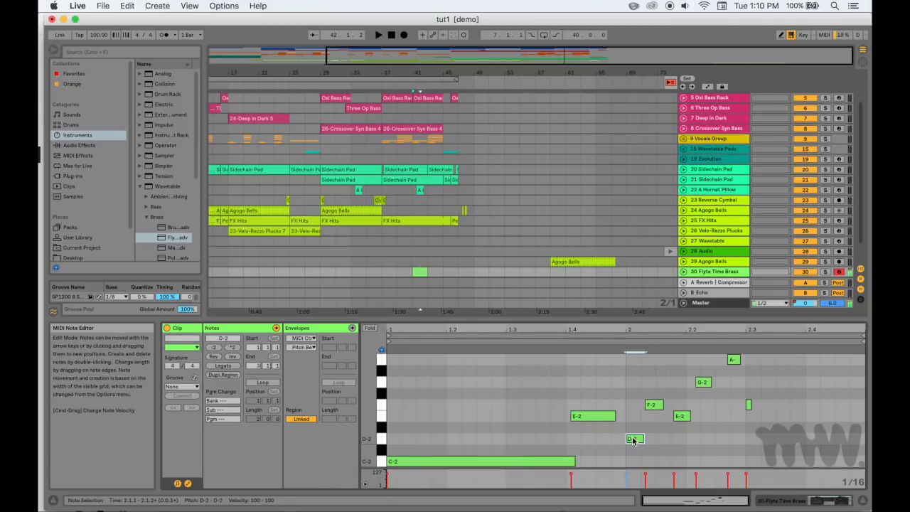
pyautogui.click(653, 404)
pyautogui.click(680, 416)
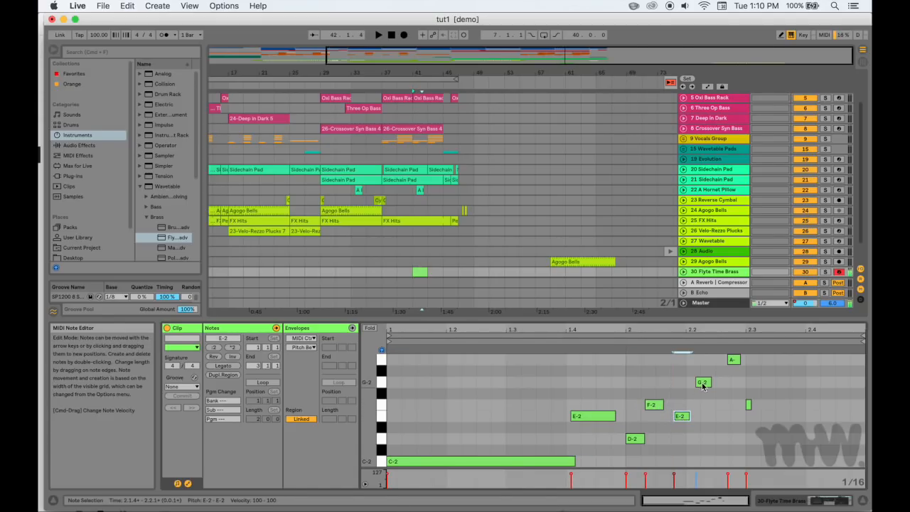
pyautogui.click(702, 383)
pyautogui.click(733, 359)
pyautogui.click(747, 405)
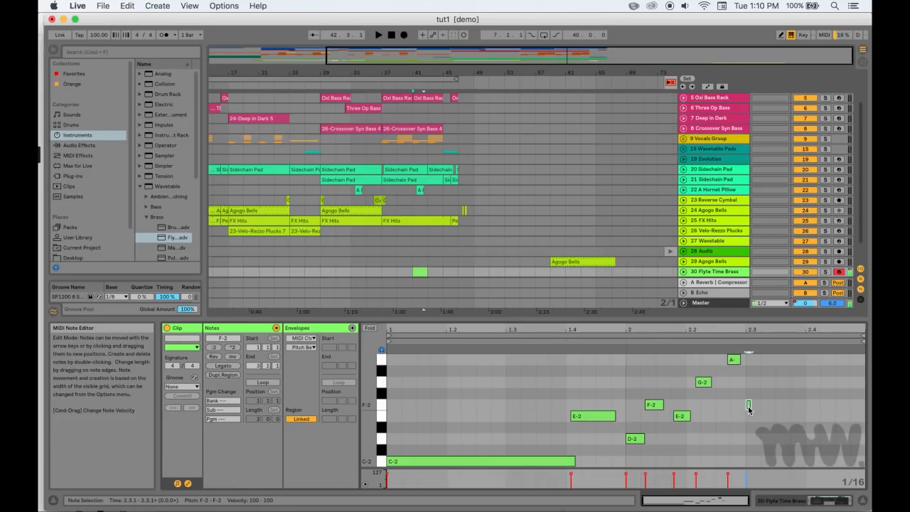